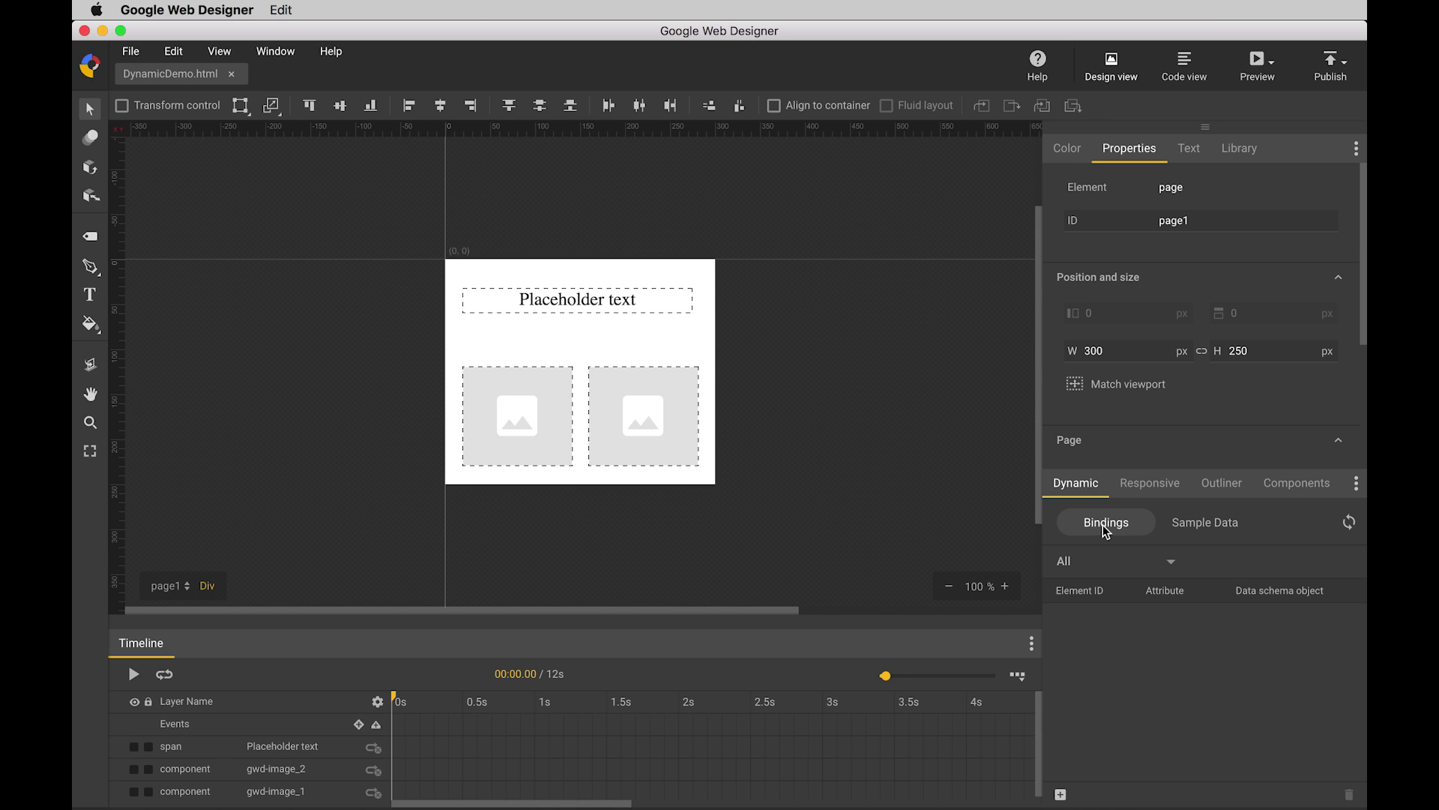
# Start adding dynamic properties, choosing the Standard schema type with the Dynamic remarketing data schema.
pyautogui.click(1060, 794)
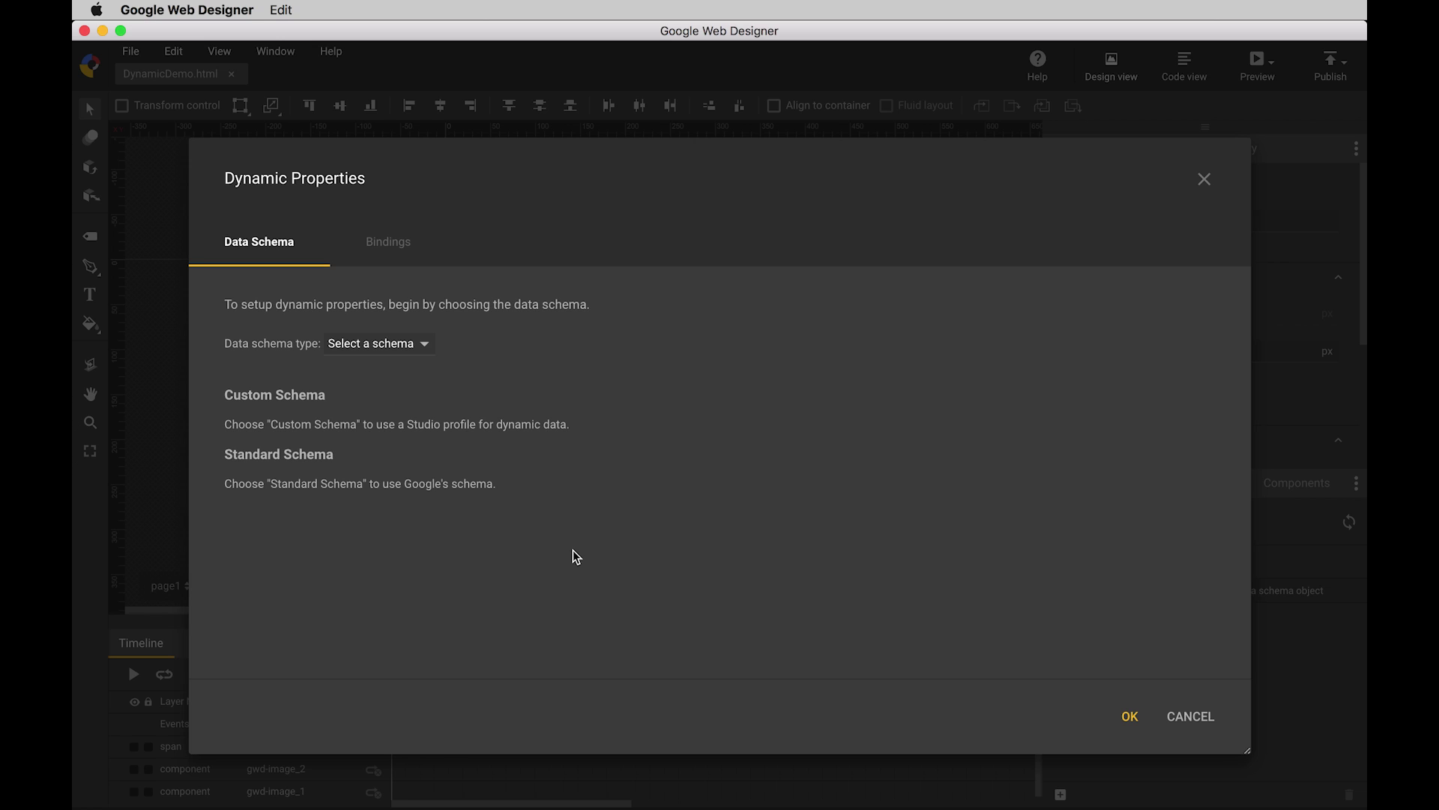
pyautogui.click(424, 345)
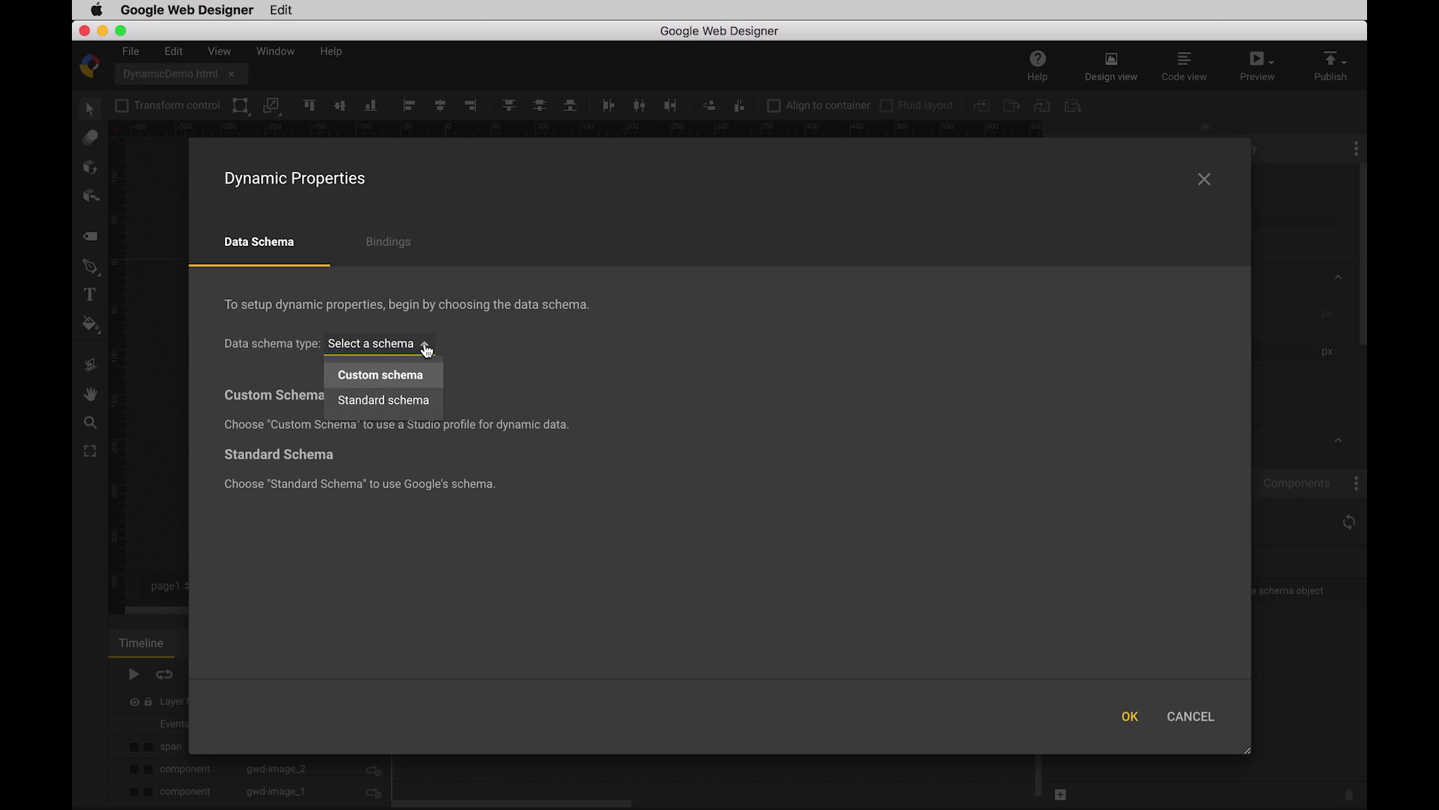
pyautogui.click(373, 400)
pyautogui.click(371, 386)
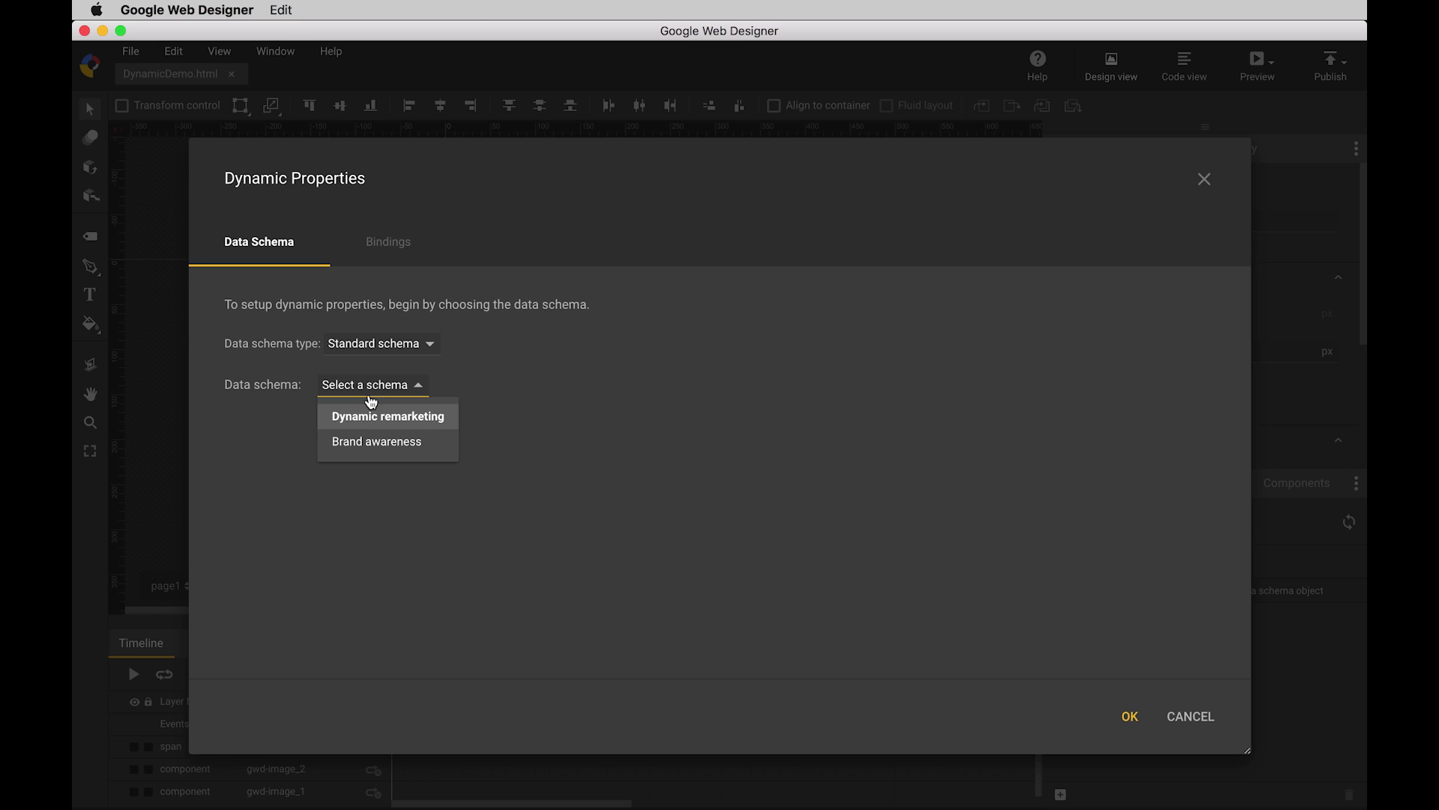
pyautogui.click(394, 414)
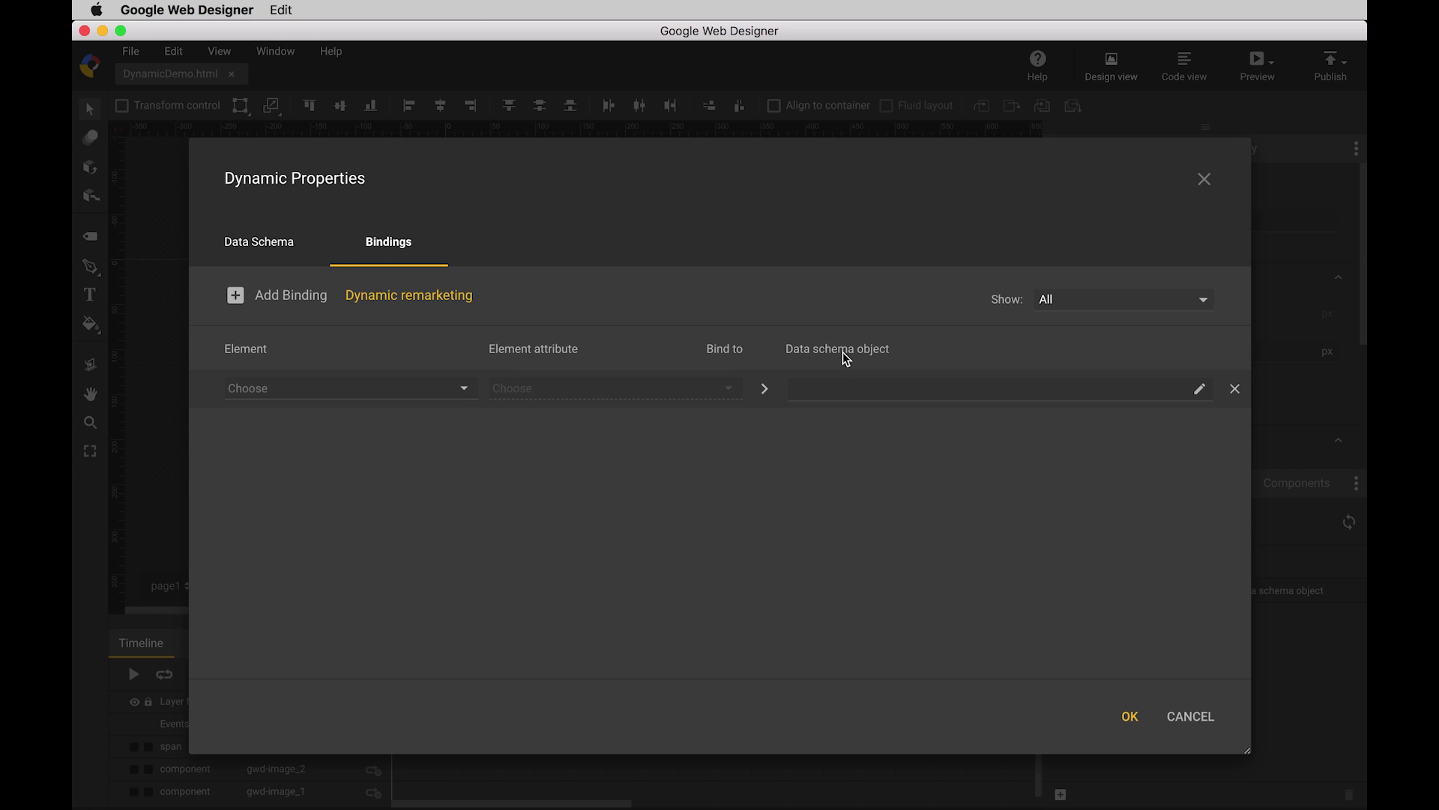
# Bind the Text content attribute of the span element to the Promotional text data object.
pyautogui.click(352, 388)
pyautogui.click(323, 504)
pyautogui.click(517, 388)
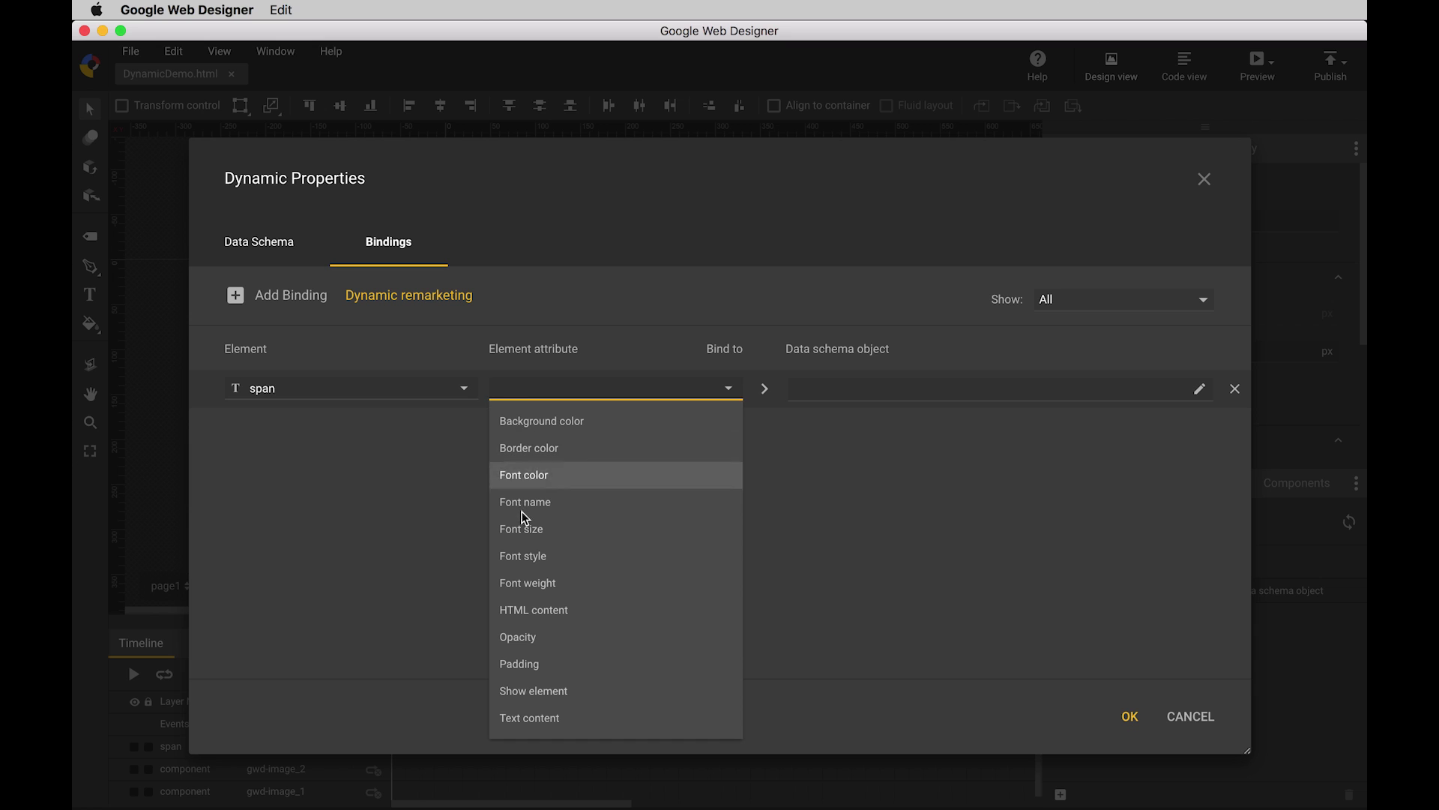
pyautogui.click(552, 719)
pyautogui.click(861, 390)
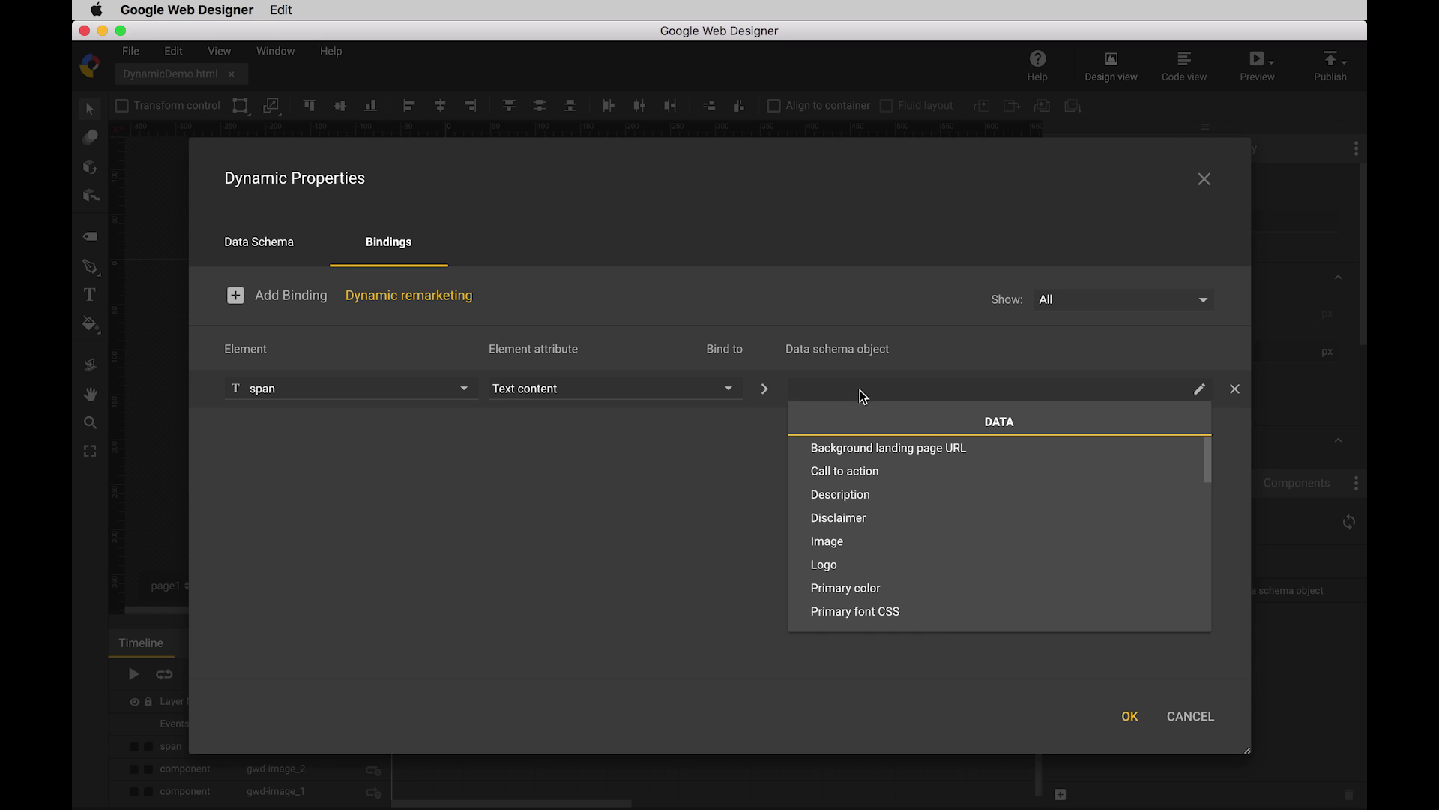
pyautogui.scroll(-5, 862, 515)
pyautogui.scroll(-10, 862, 514)
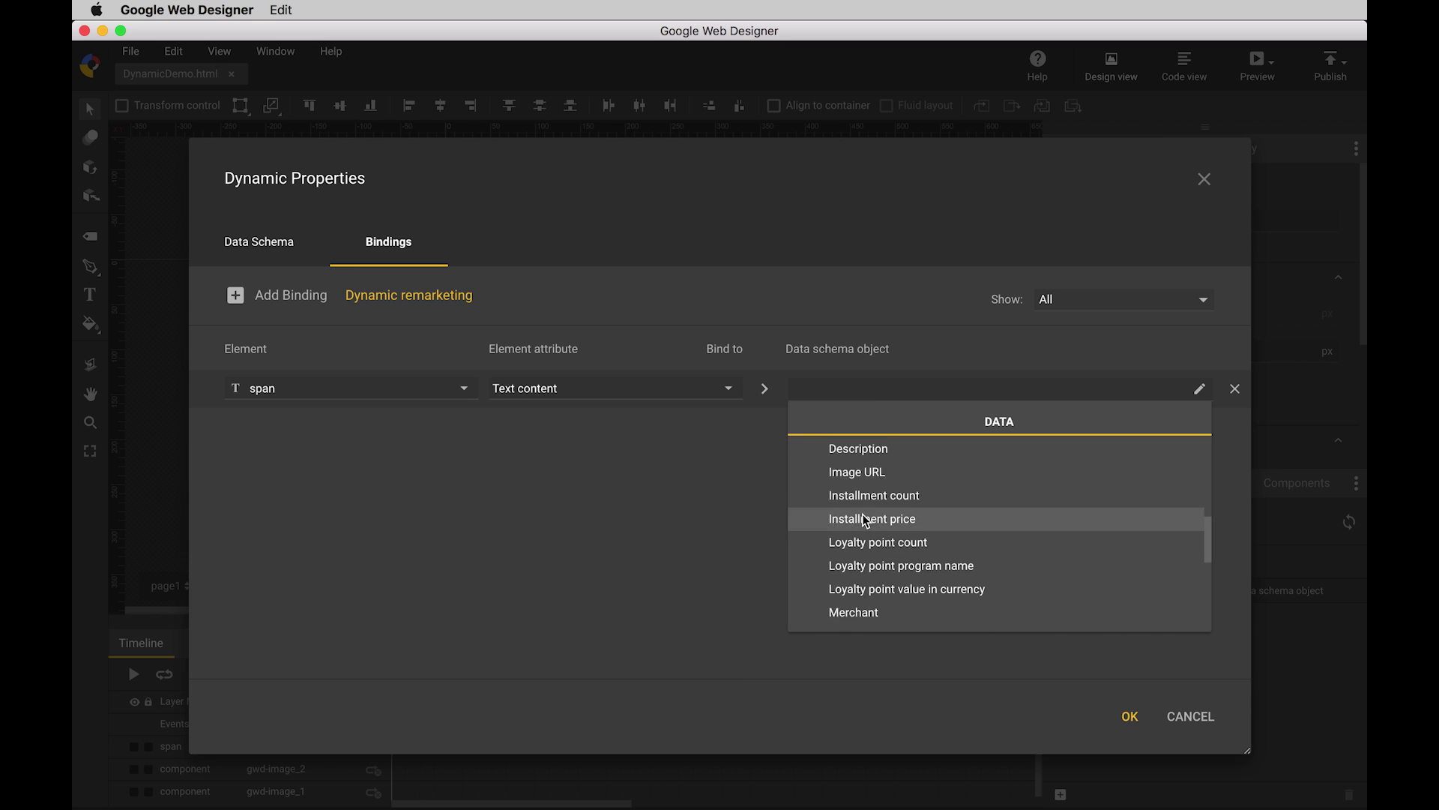
pyautogui.click(856, 568)
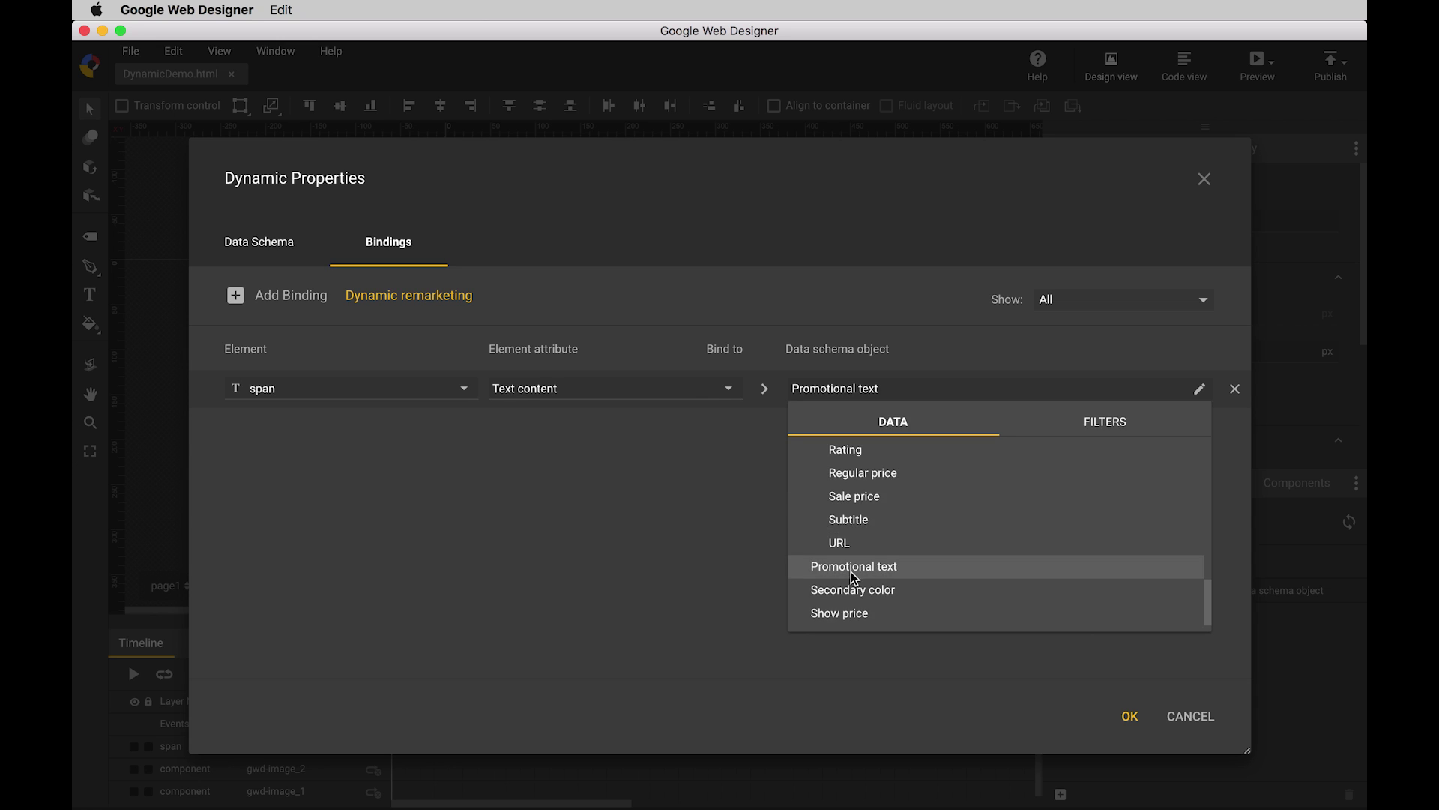
# Add a second binding that links the span's Font color to the Primary color data object.
pyautogui.click(287, 297)
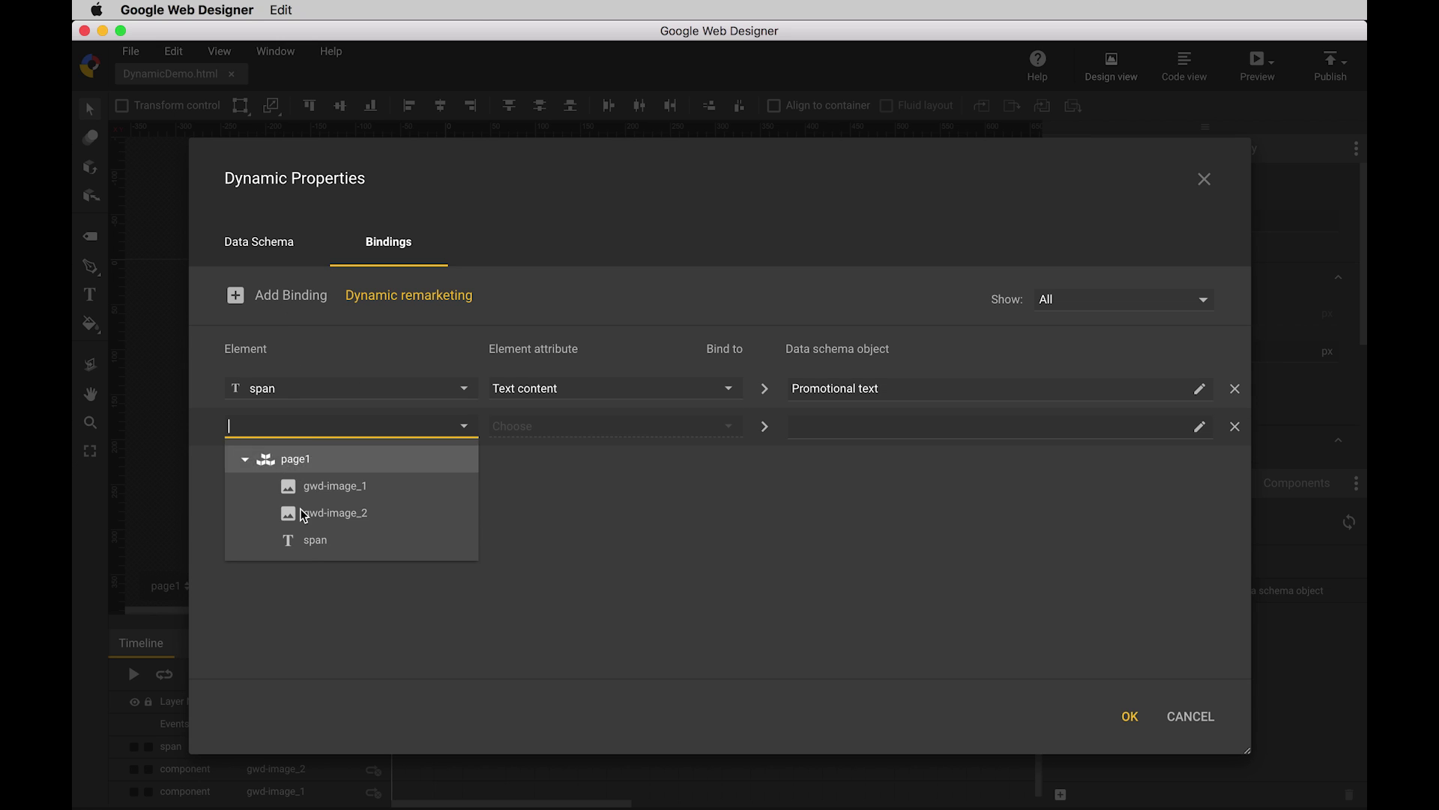
pyautogui.click(303, 542)
pyautogui.click(522, 426)
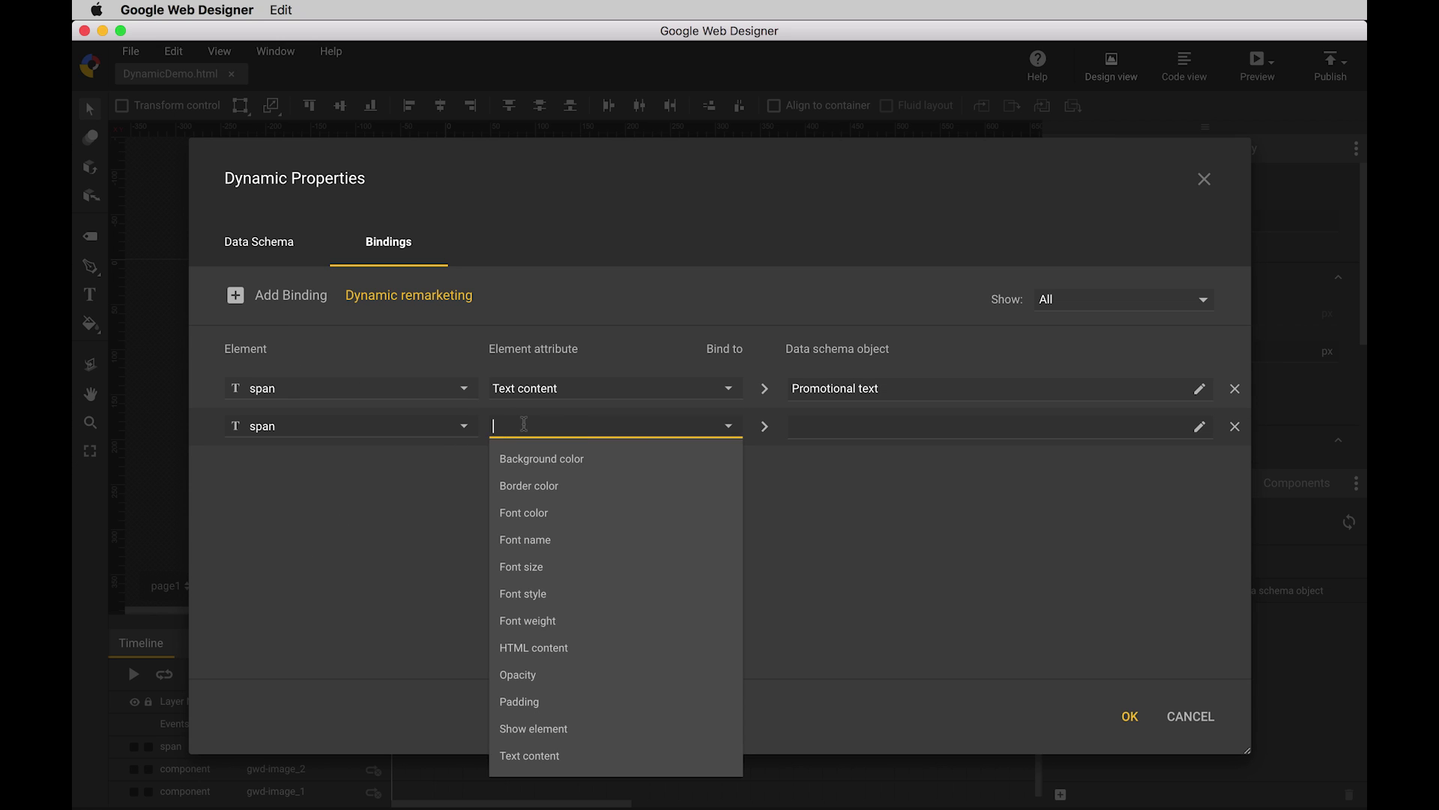
pyautogui.click(545, 524)
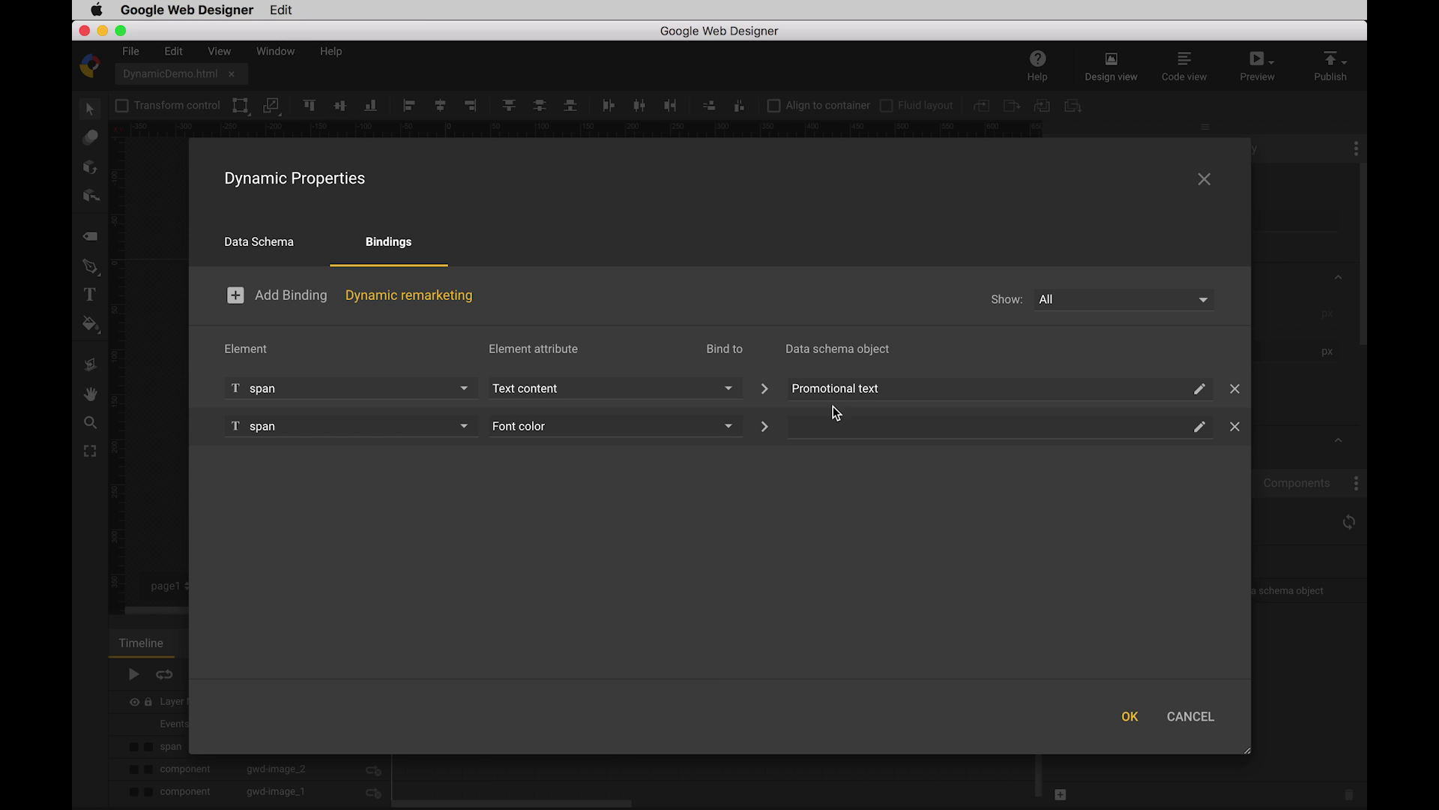
pyautogui.click(857, 427)
pyautogui.click(857, 628)
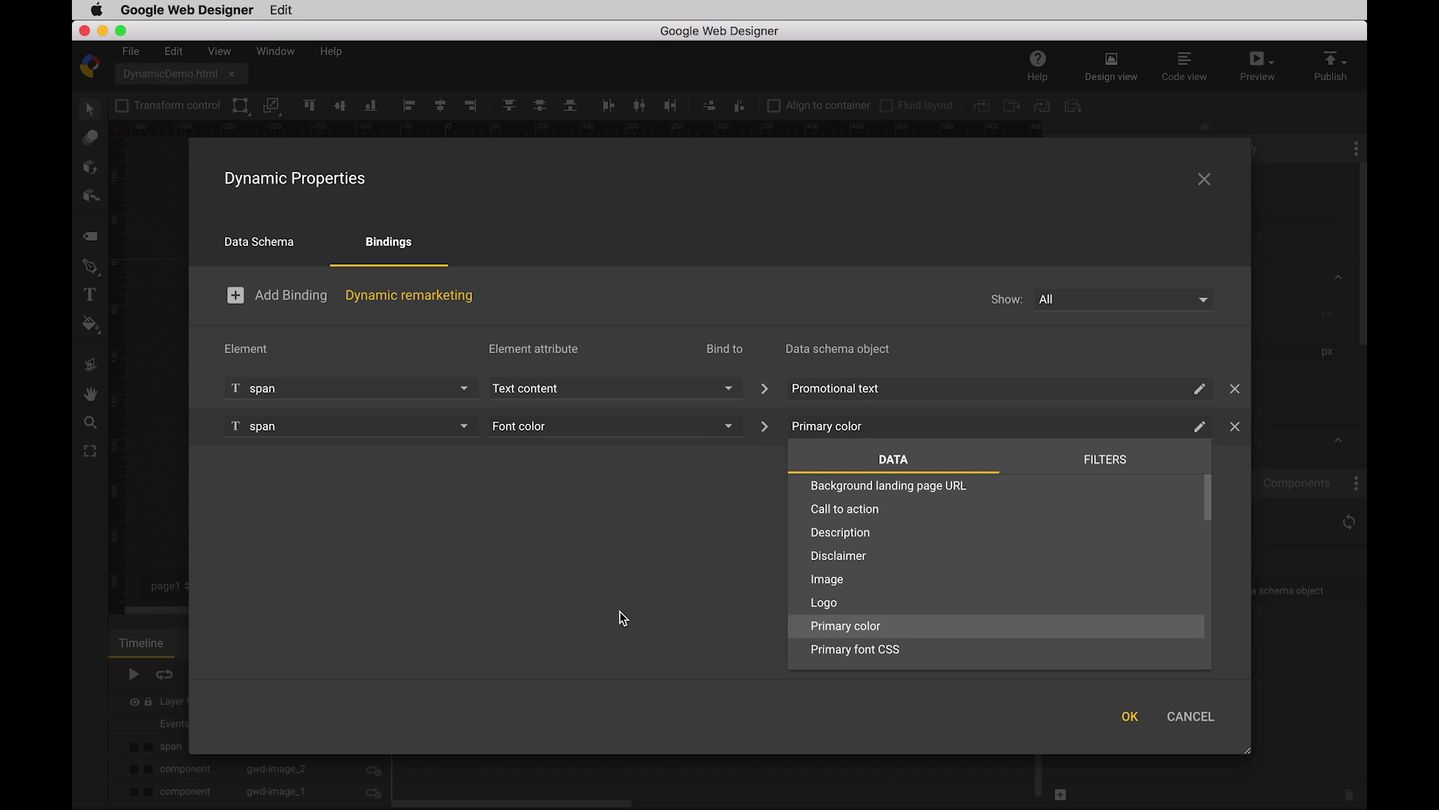
# Add a binding that links the Source of gwd-image_1 to the Image URL of product index 0.
pyautogui.click(300, 295)
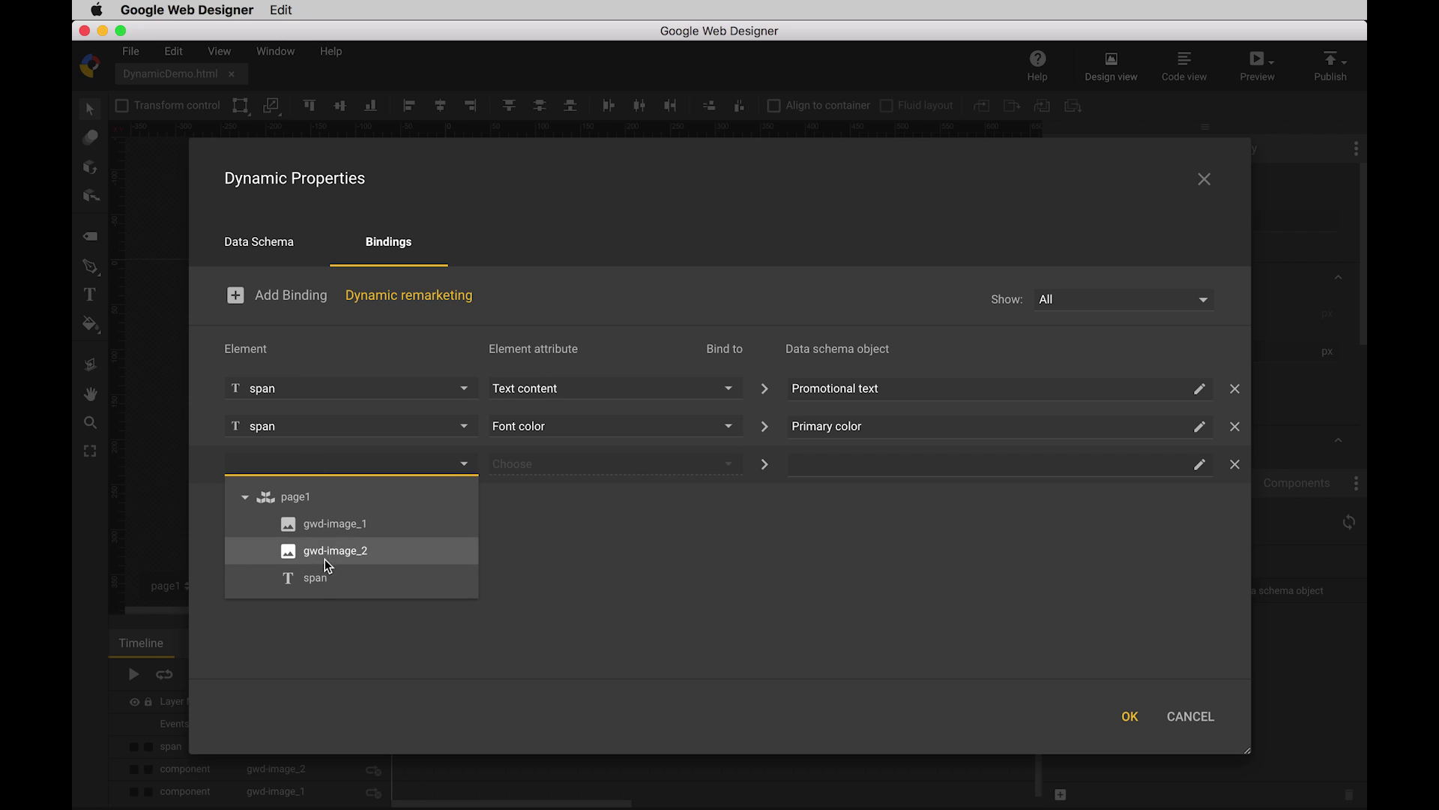
pyautogui.click(337, 529)
pyautogui.click(515, 463)
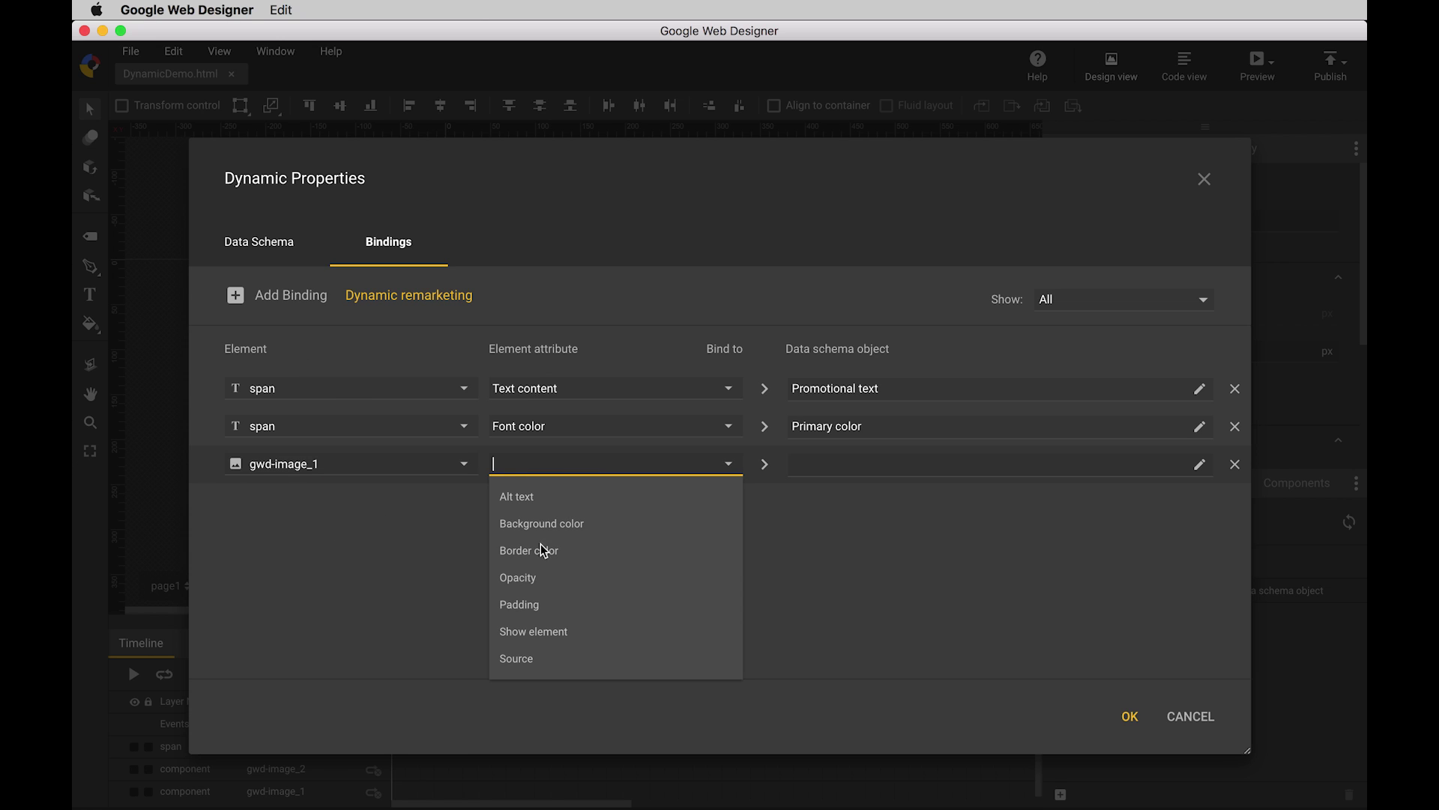
pyautogui.click(537, 654)
pyautogui.click(852, 469)
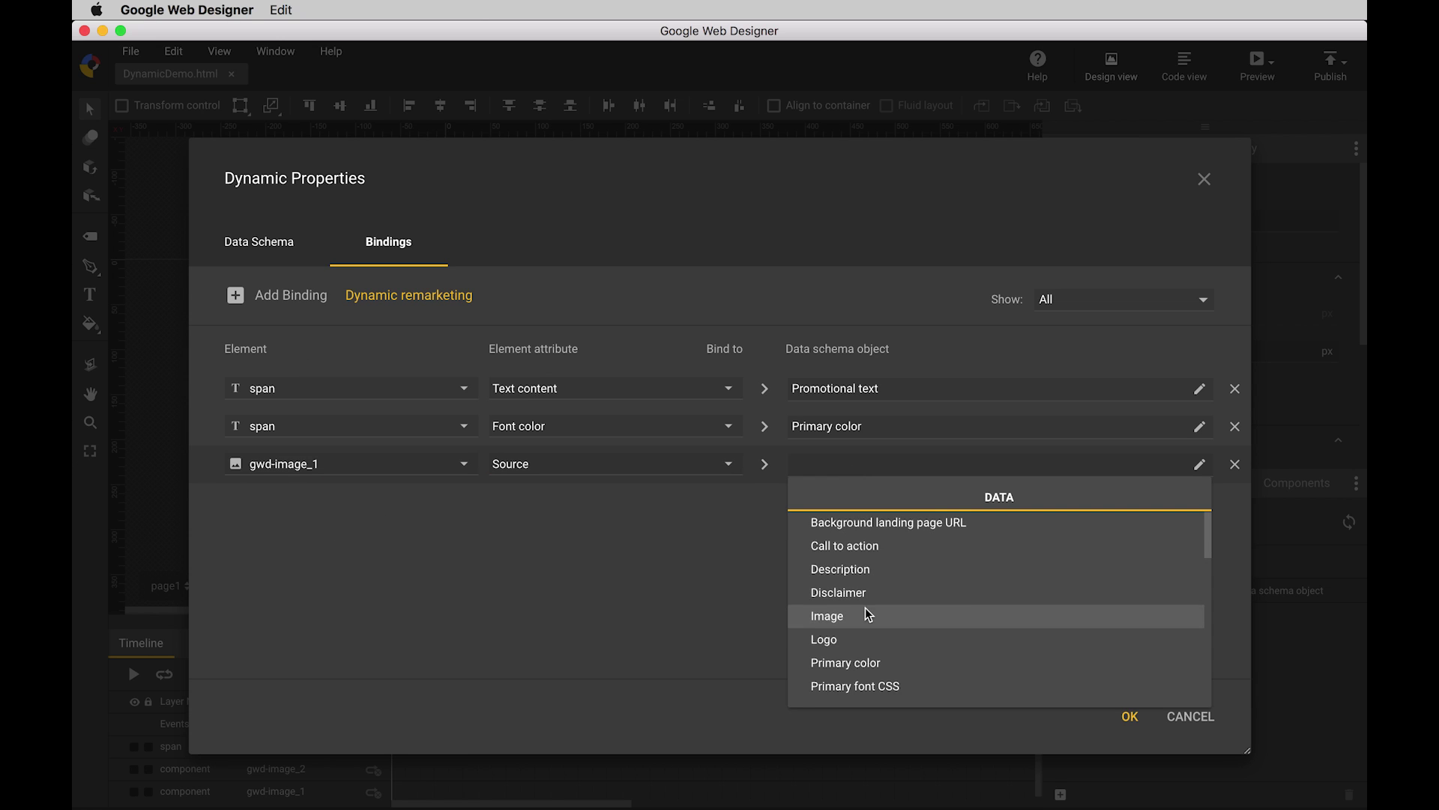
pyautogui.scroll(-5, 867, 608)
pyautogui.scroll(-4, 865, 608)
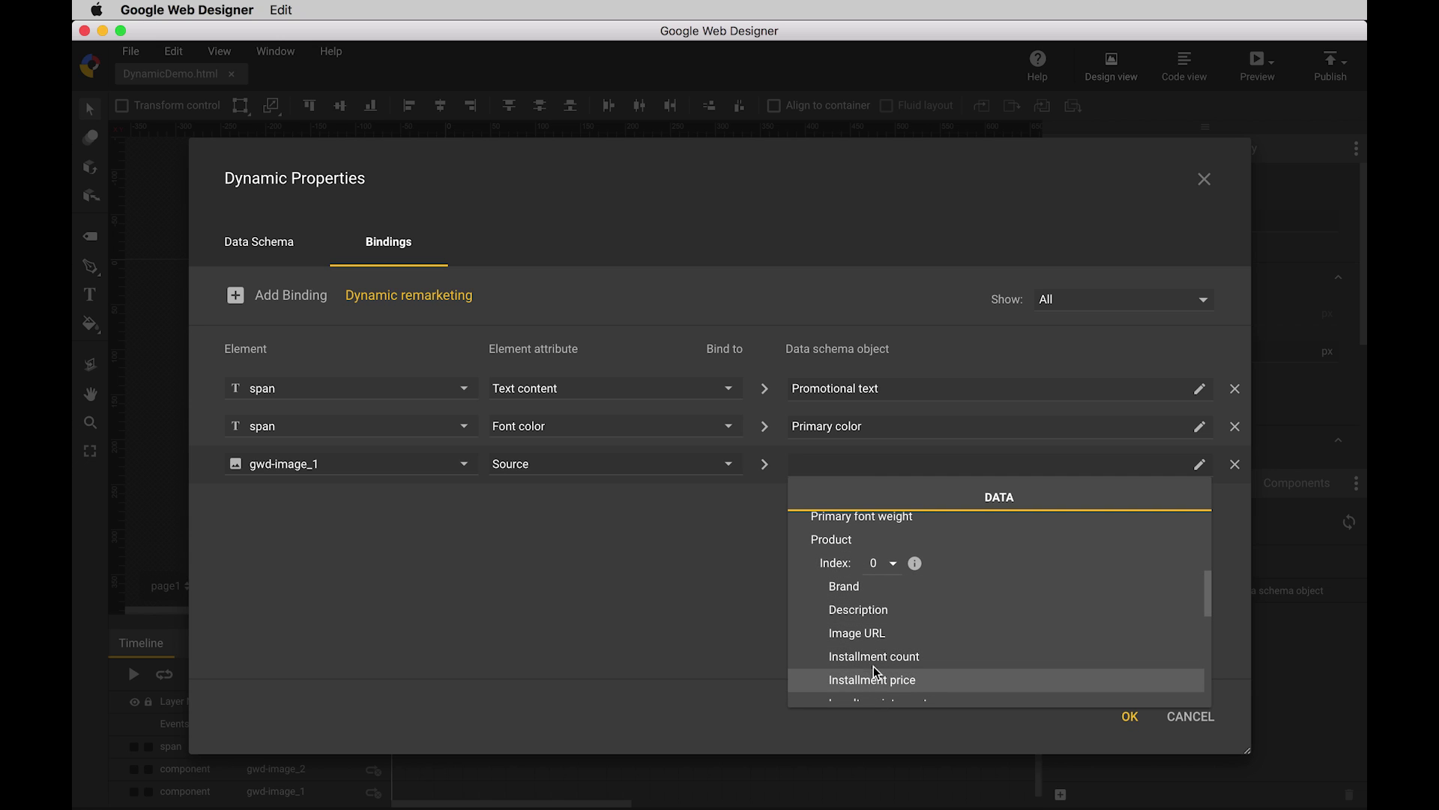
pyautogui.click(873, 638)
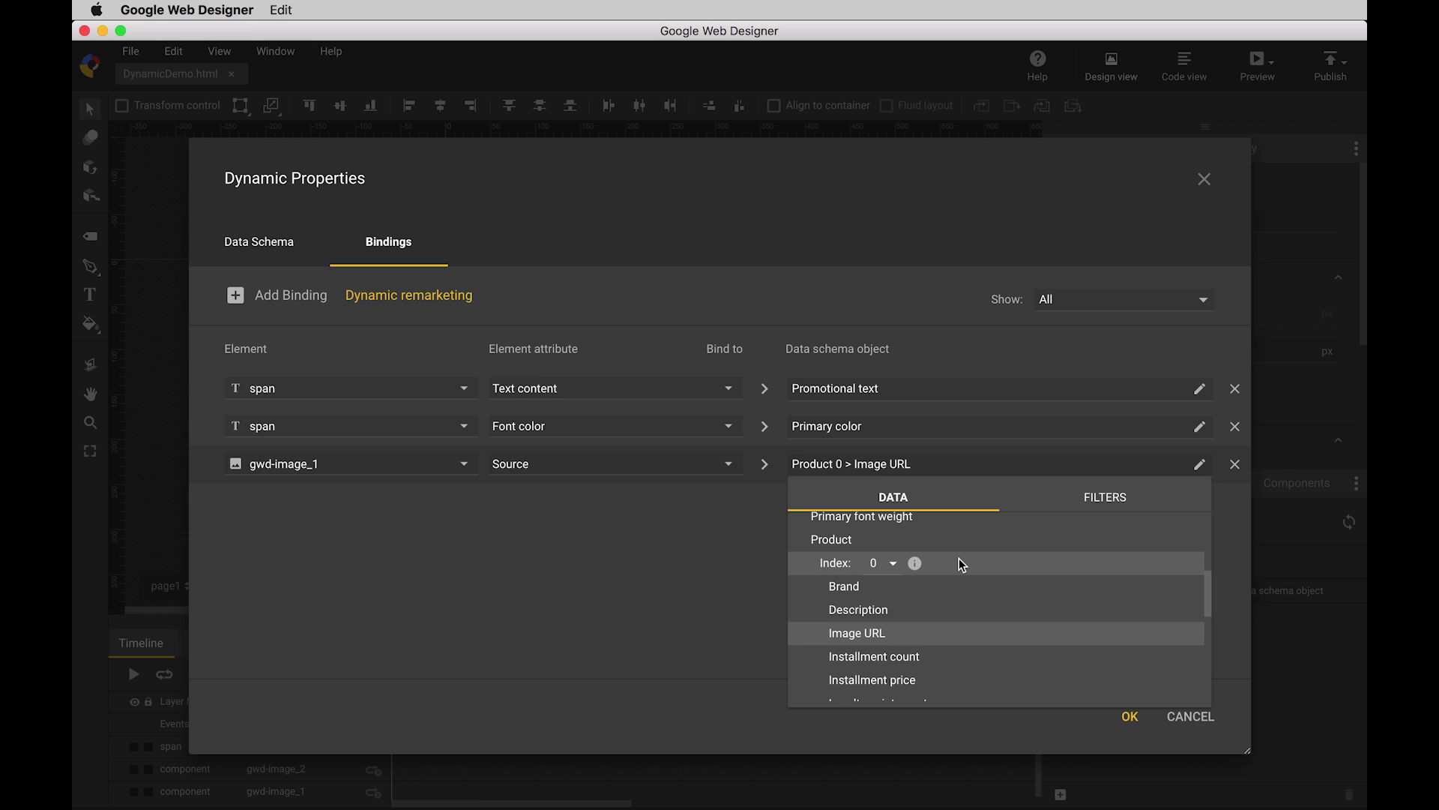
pyautogui.click(618, 573)
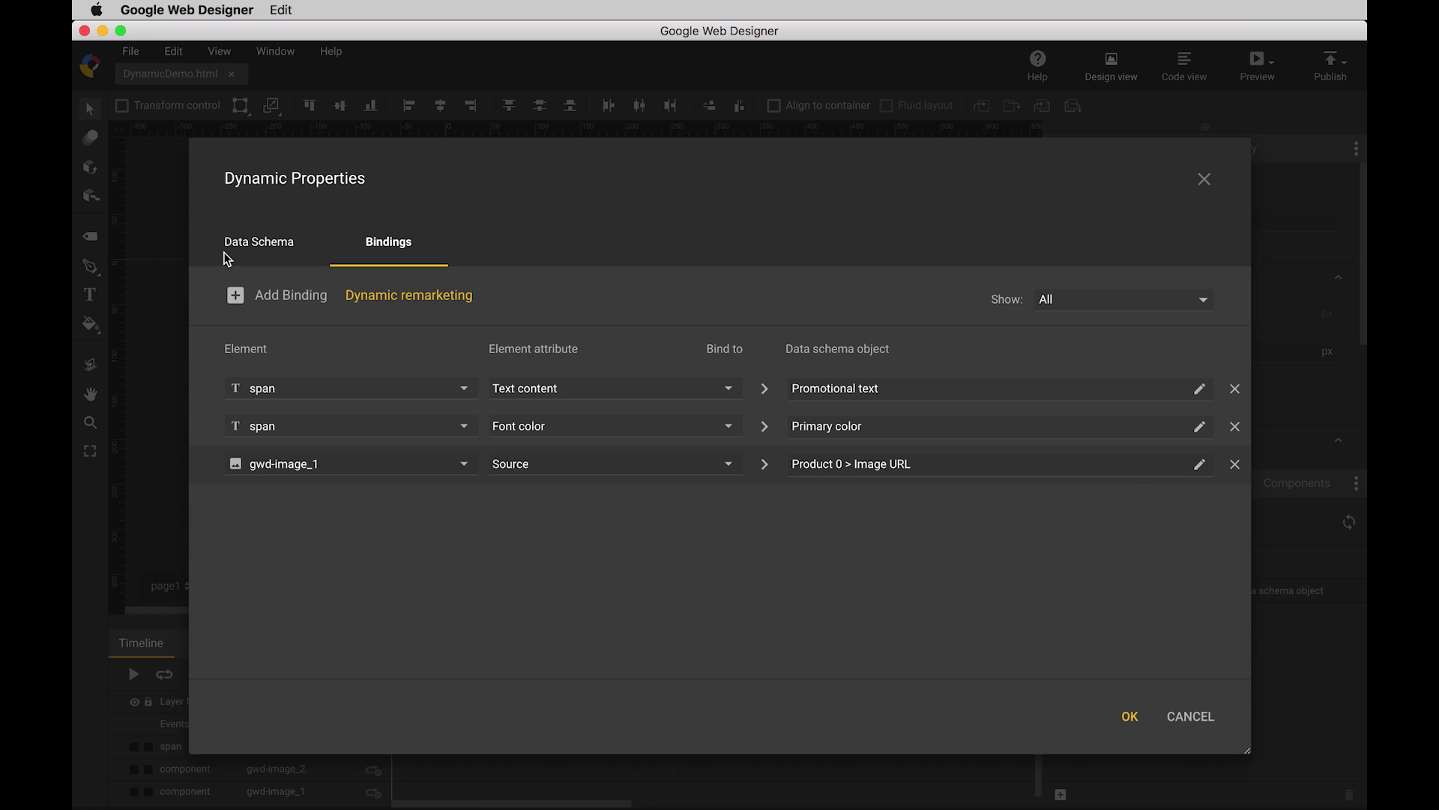
# Bind the Source of gwd-image_2 to the Image URL of product index 1 and accept all the bindings.
pyautogui.click(276, 295)
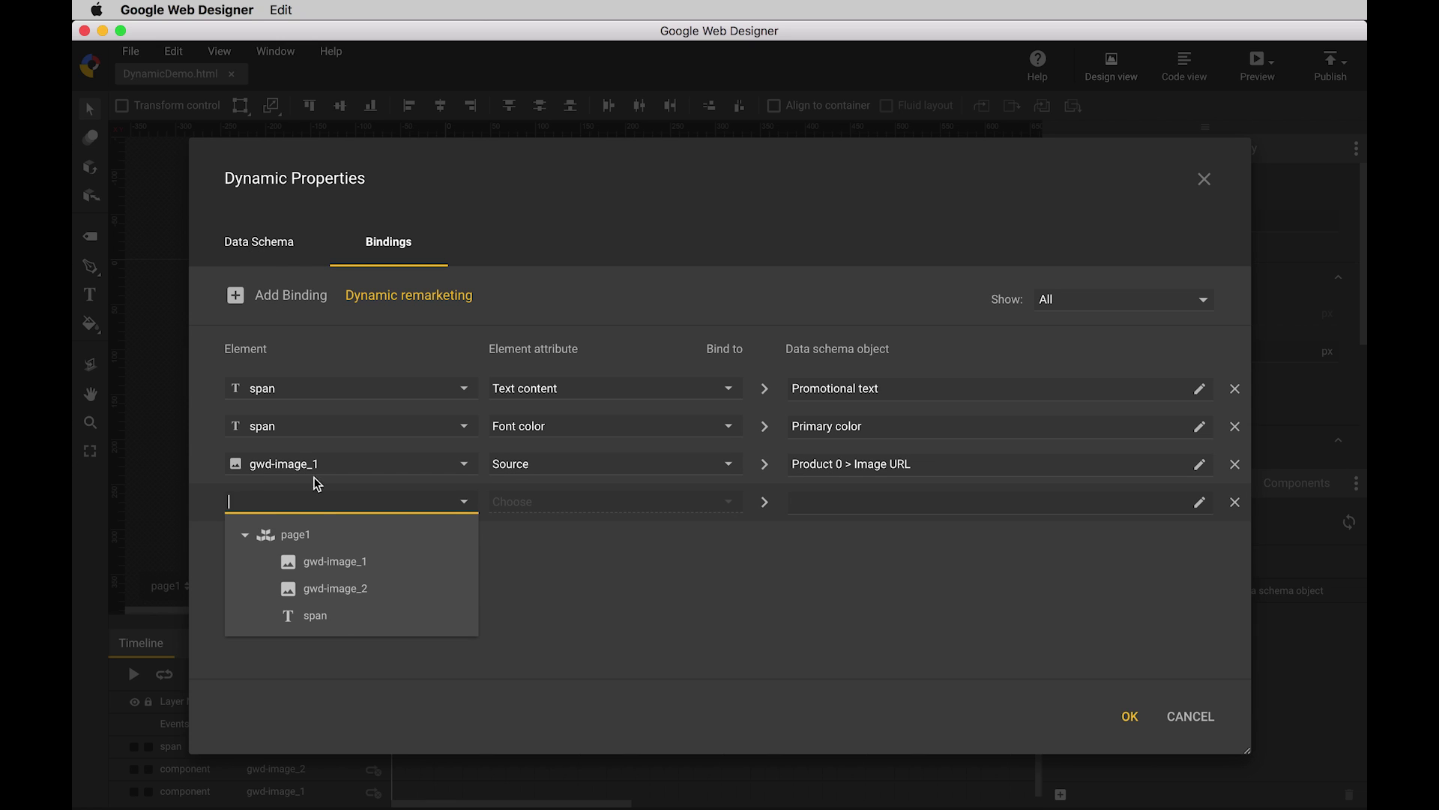
pyautogui.click(316, 591)
pyautogui.click(523, 502)
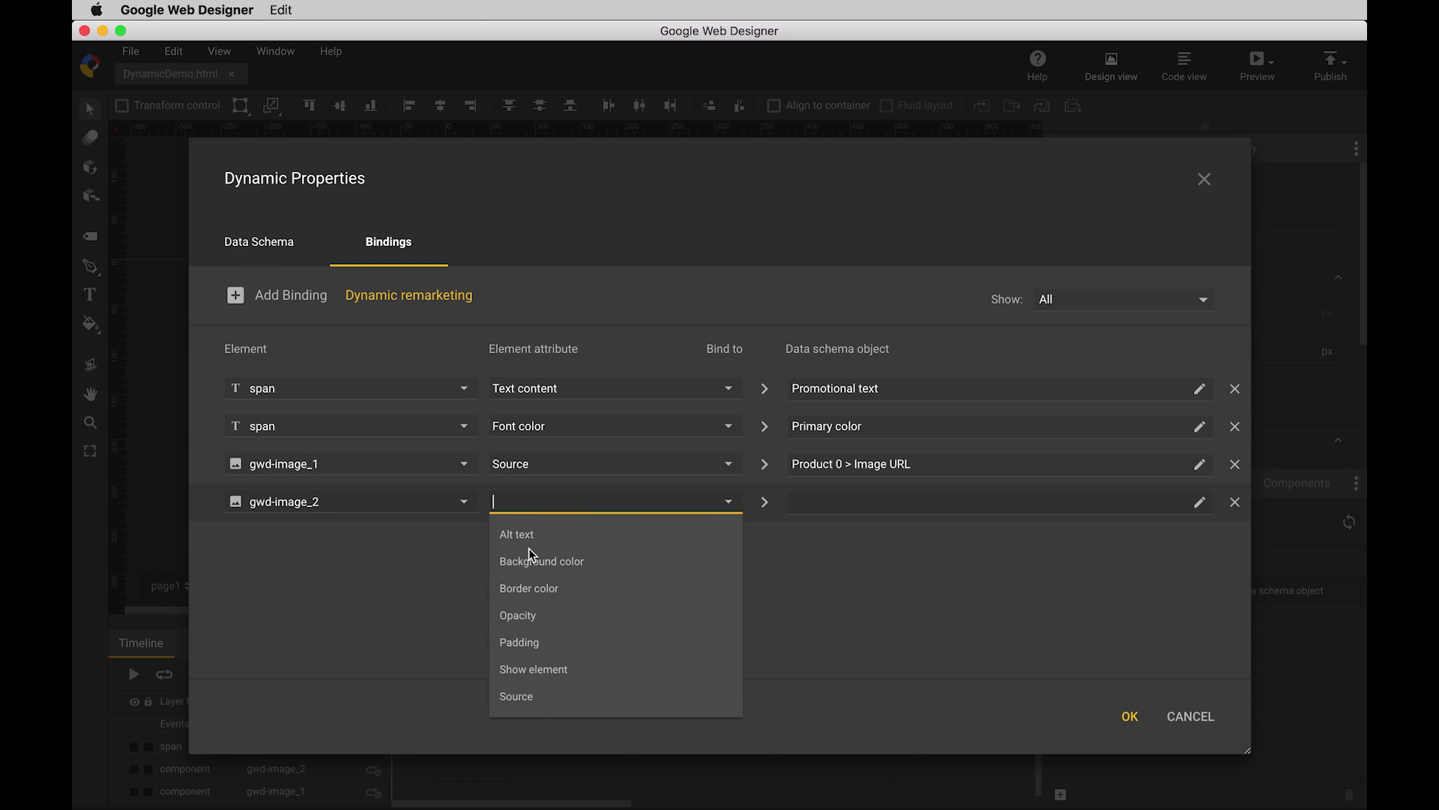
pyautogui.click(533, 699)
pyautogui.click(923, 506)
pyautogui.scroll(-5, 896, 660)
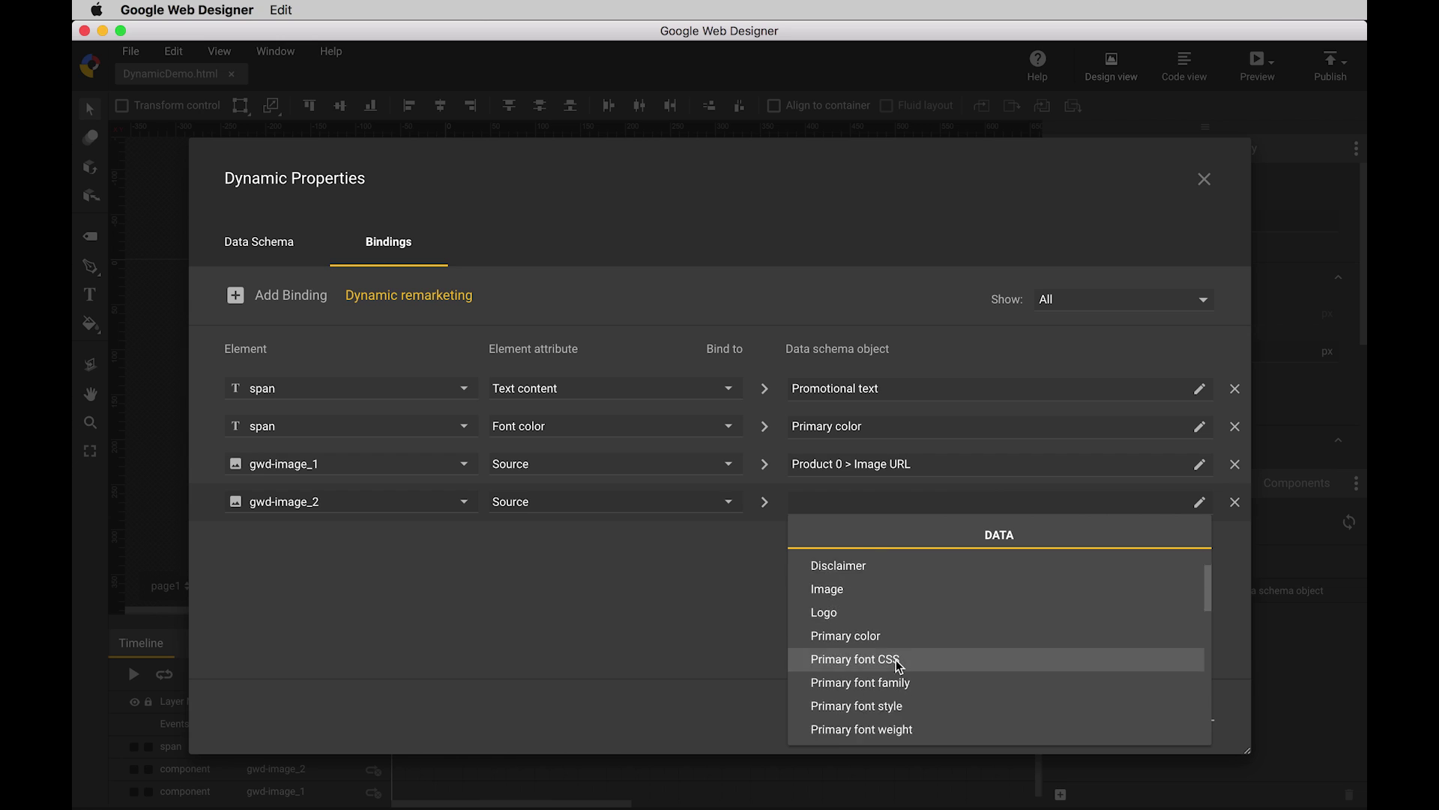
pyautogui.click(881, 699)
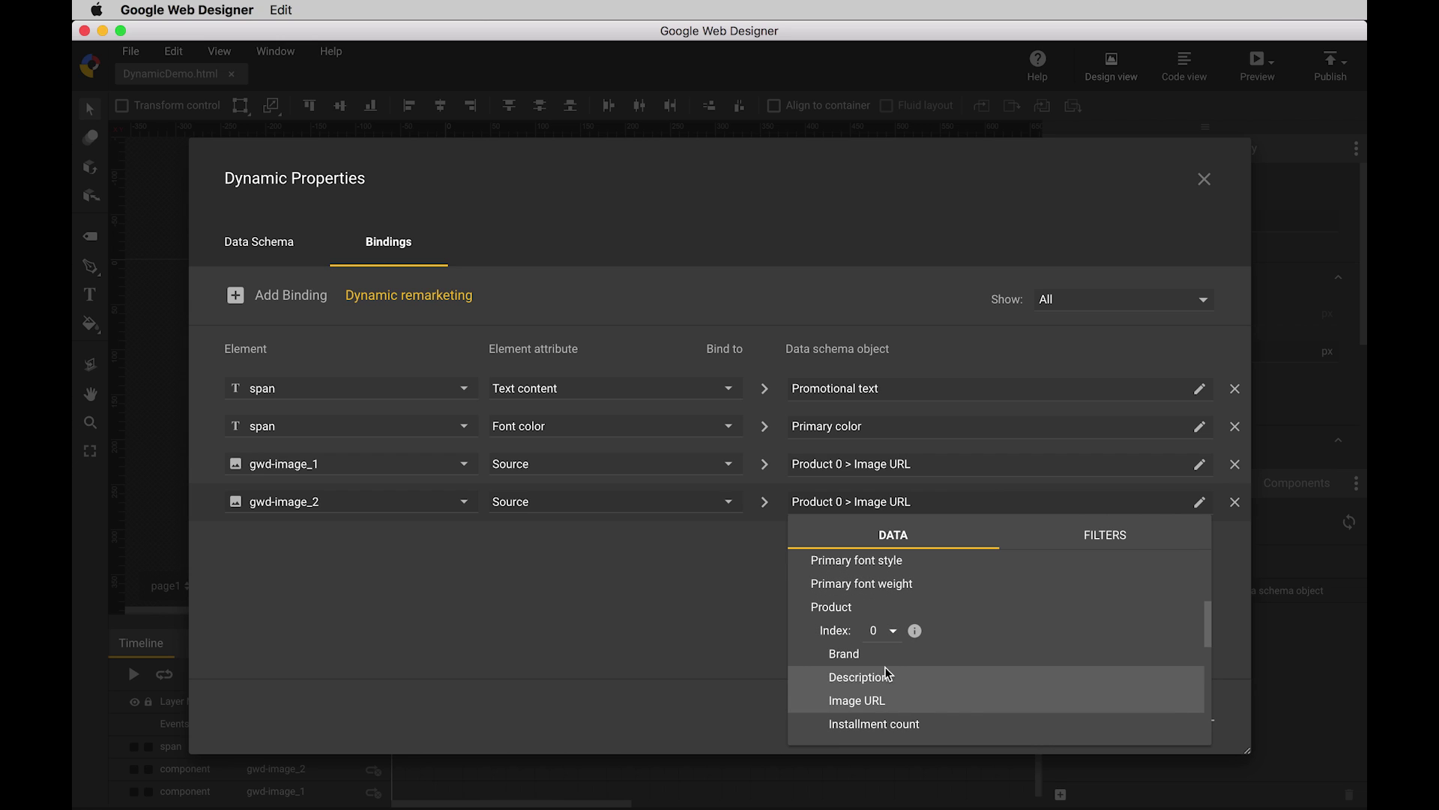
pyautogui.doubleClick(875, 631)
pyautogui.write('1')
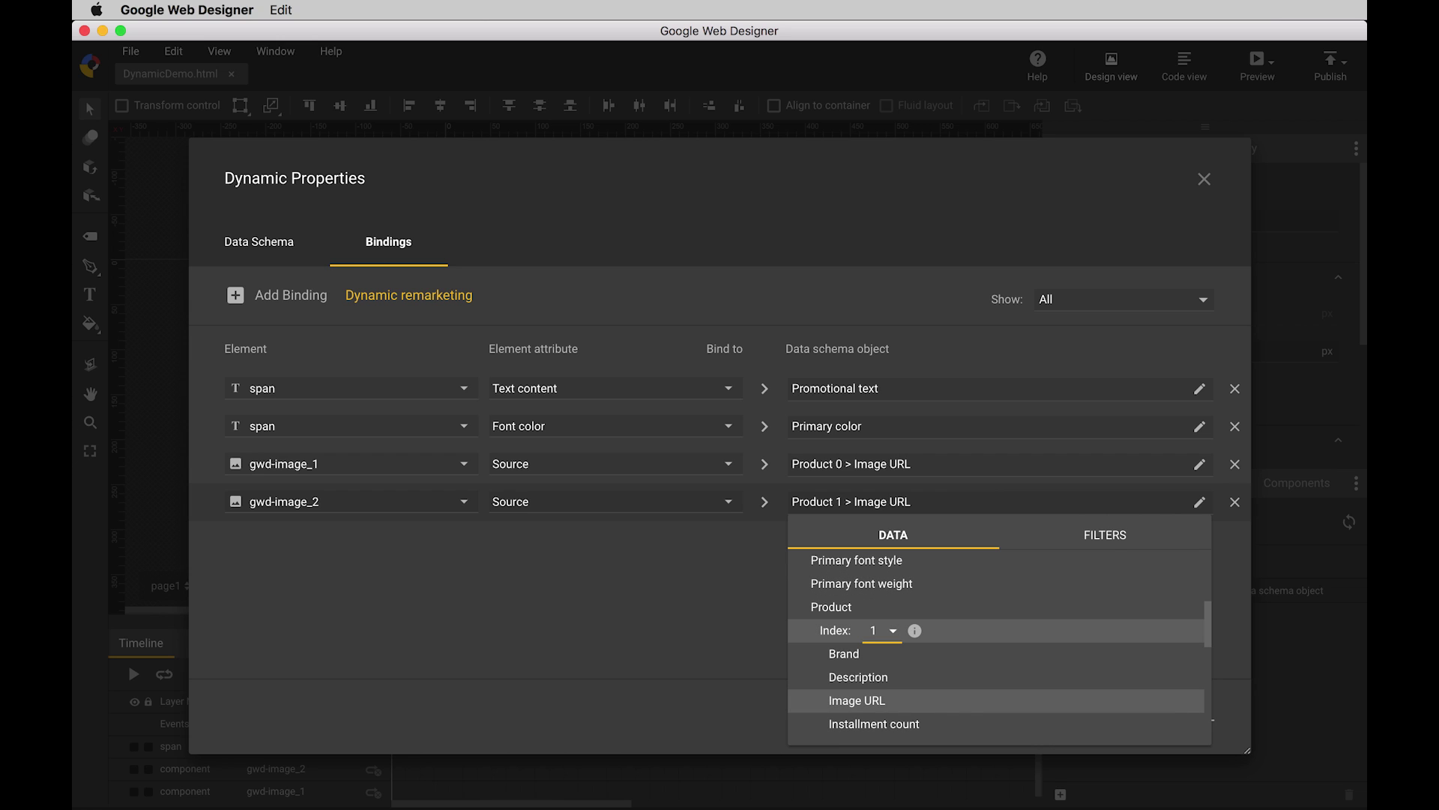
pyautogui.click(710, 650)
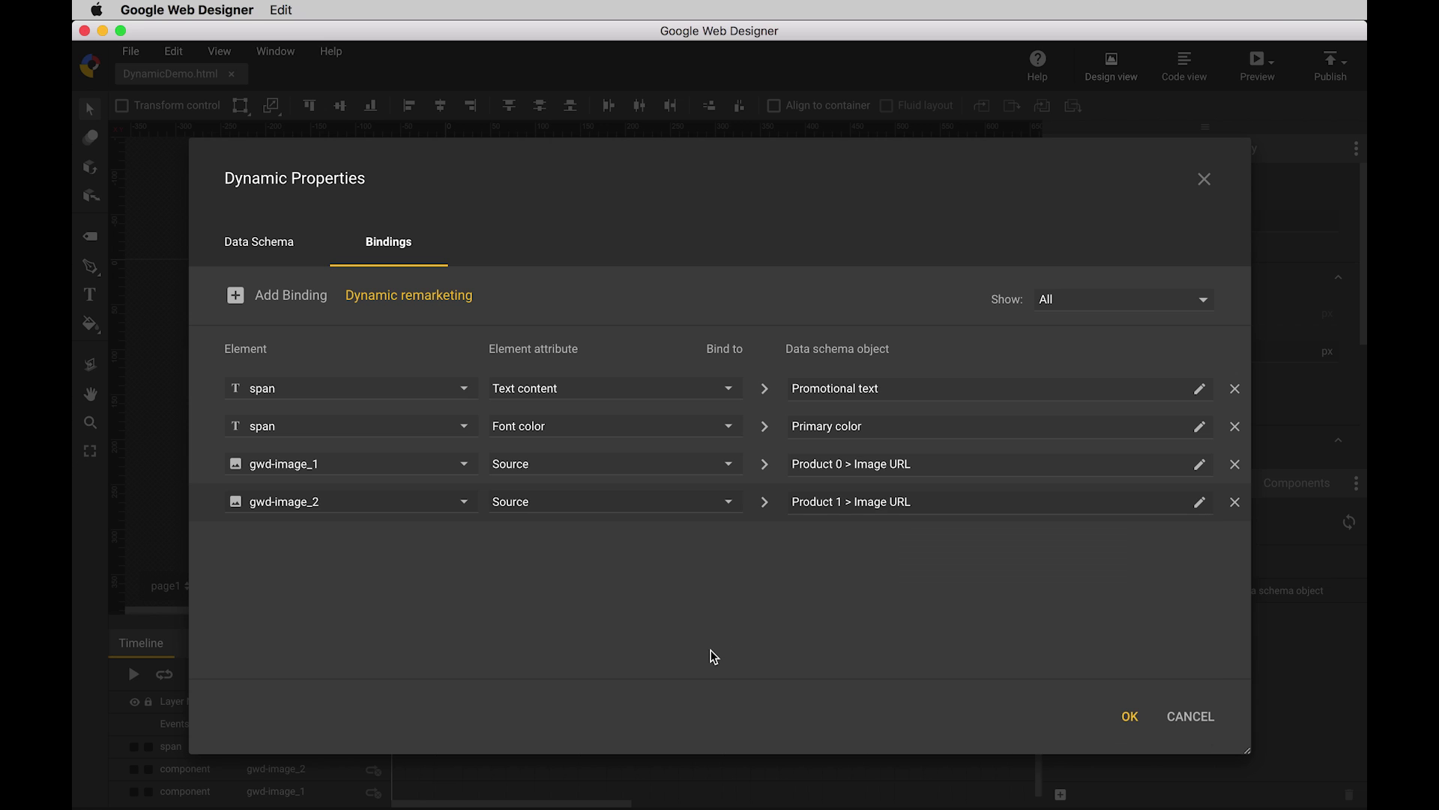
pyautogui.click(1128, 723)
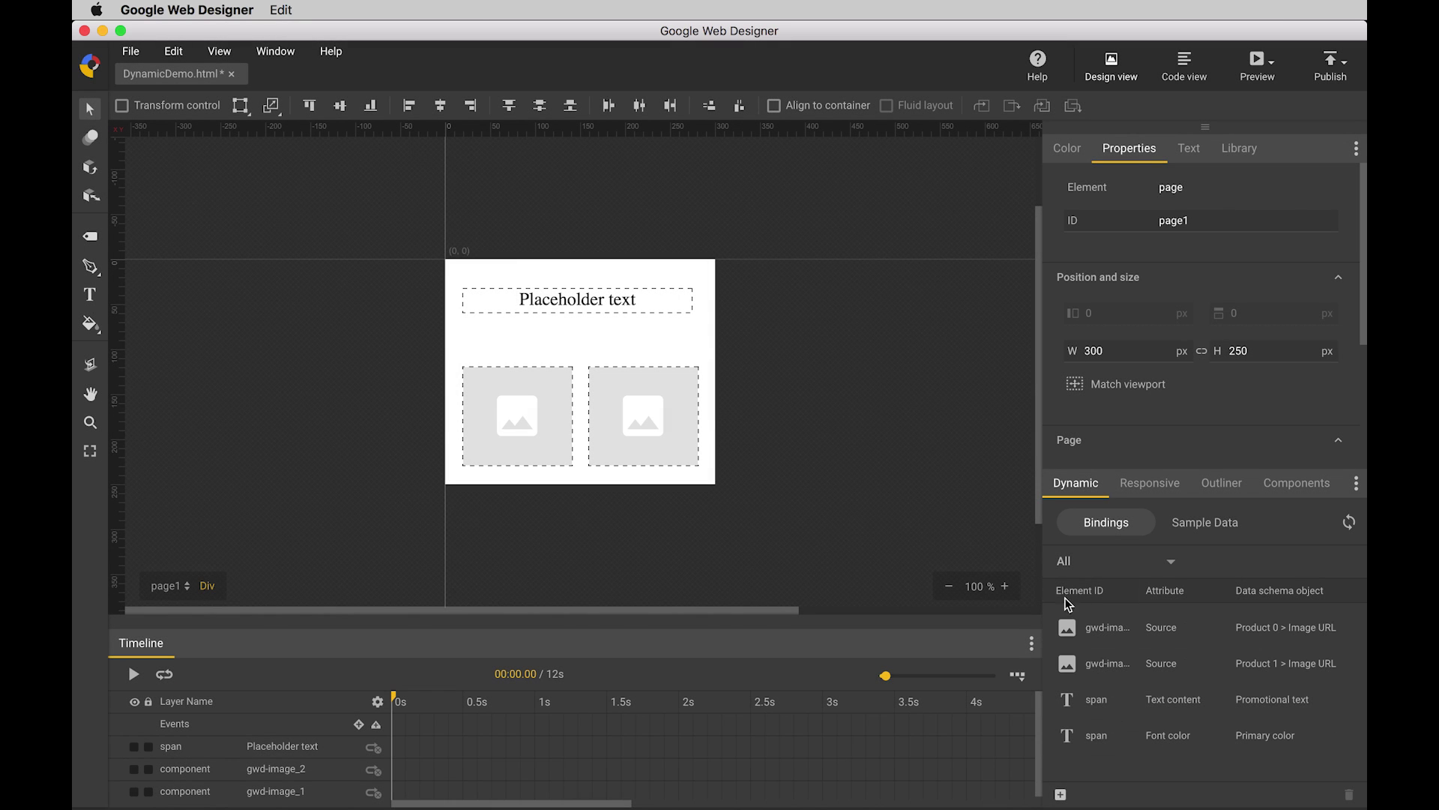
# Widen the Element ID column of the bindings list and apply the studio_dynamic_remarketing sample data to the ad.
pyautogui.moveTo(1141, 591); pyautogui.dragTo(1163, 591)
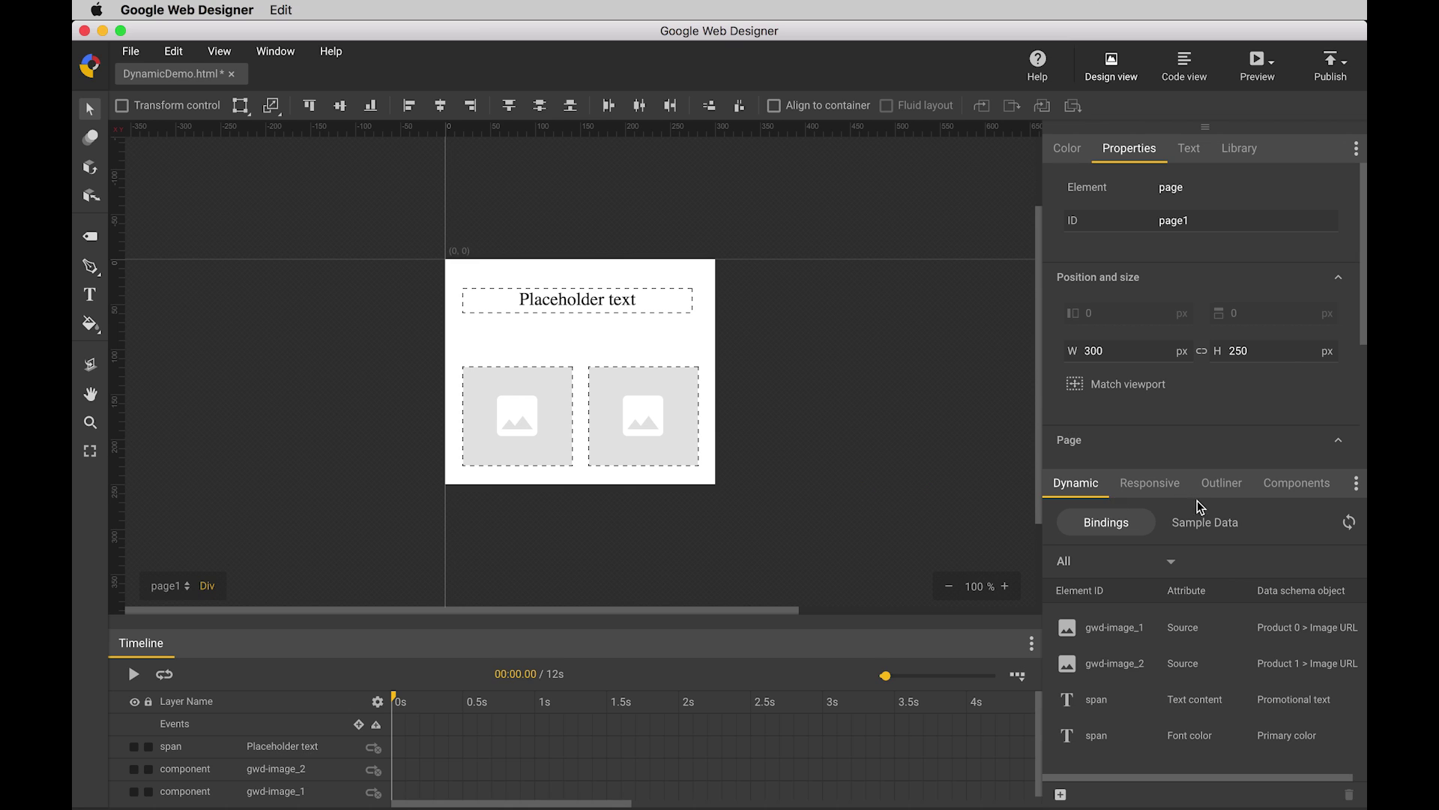
pyautogui.click(1200, 525)
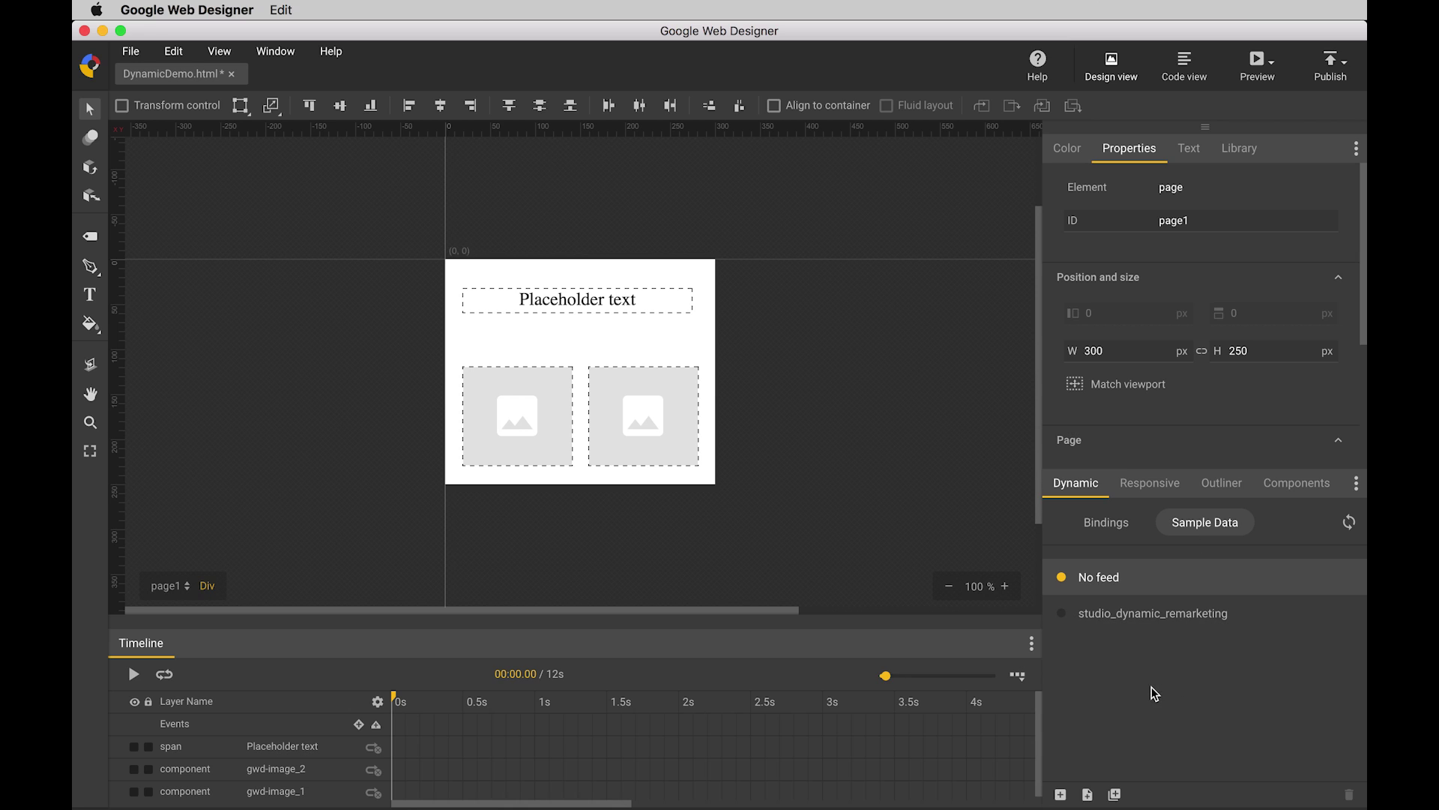
pyautogui.click(1134, 611)
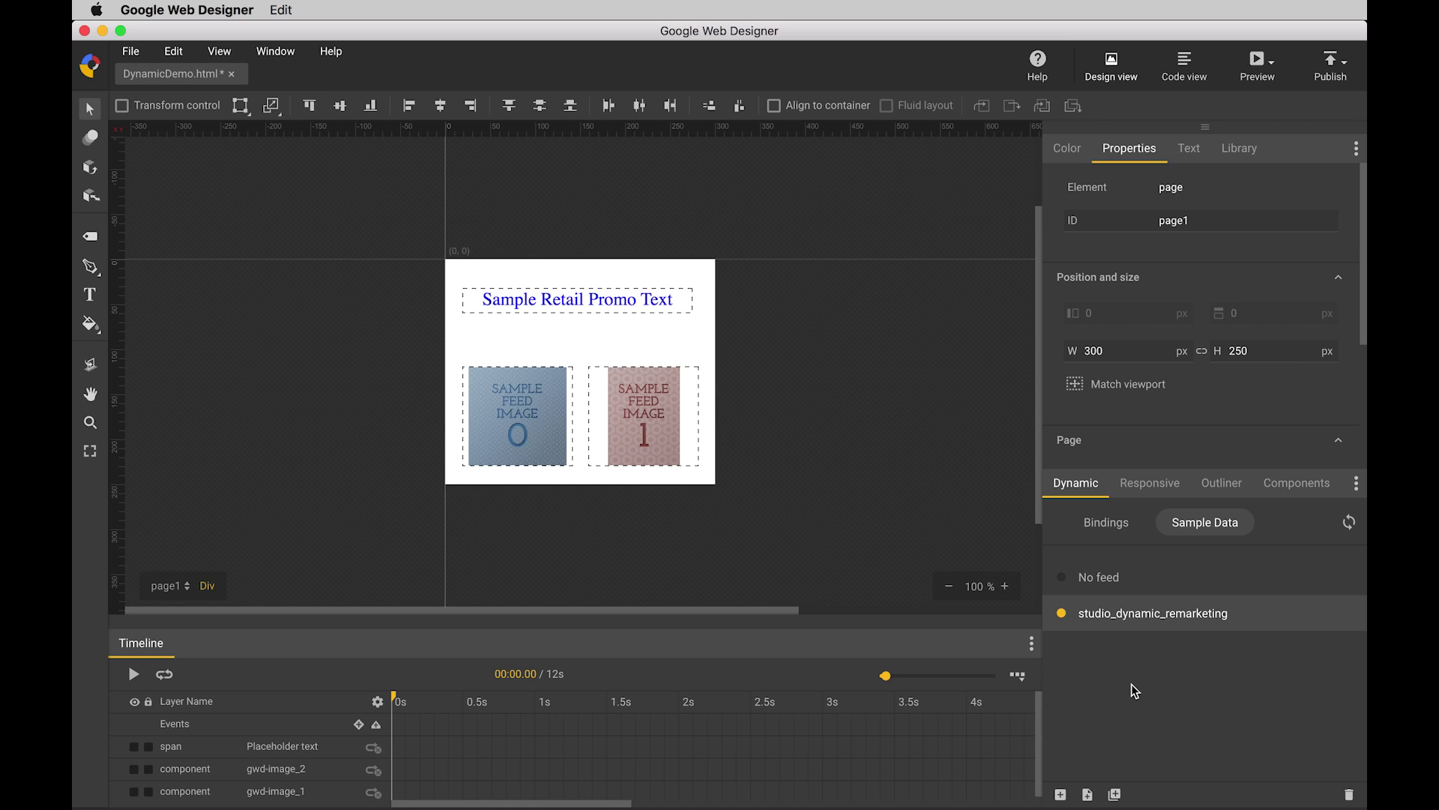
# Edit the studio_dynamic_remarketing sample payload, setting its promotional text to "Let's take a trip!", and save it.
pyautogui.rightClick(1114, 618)
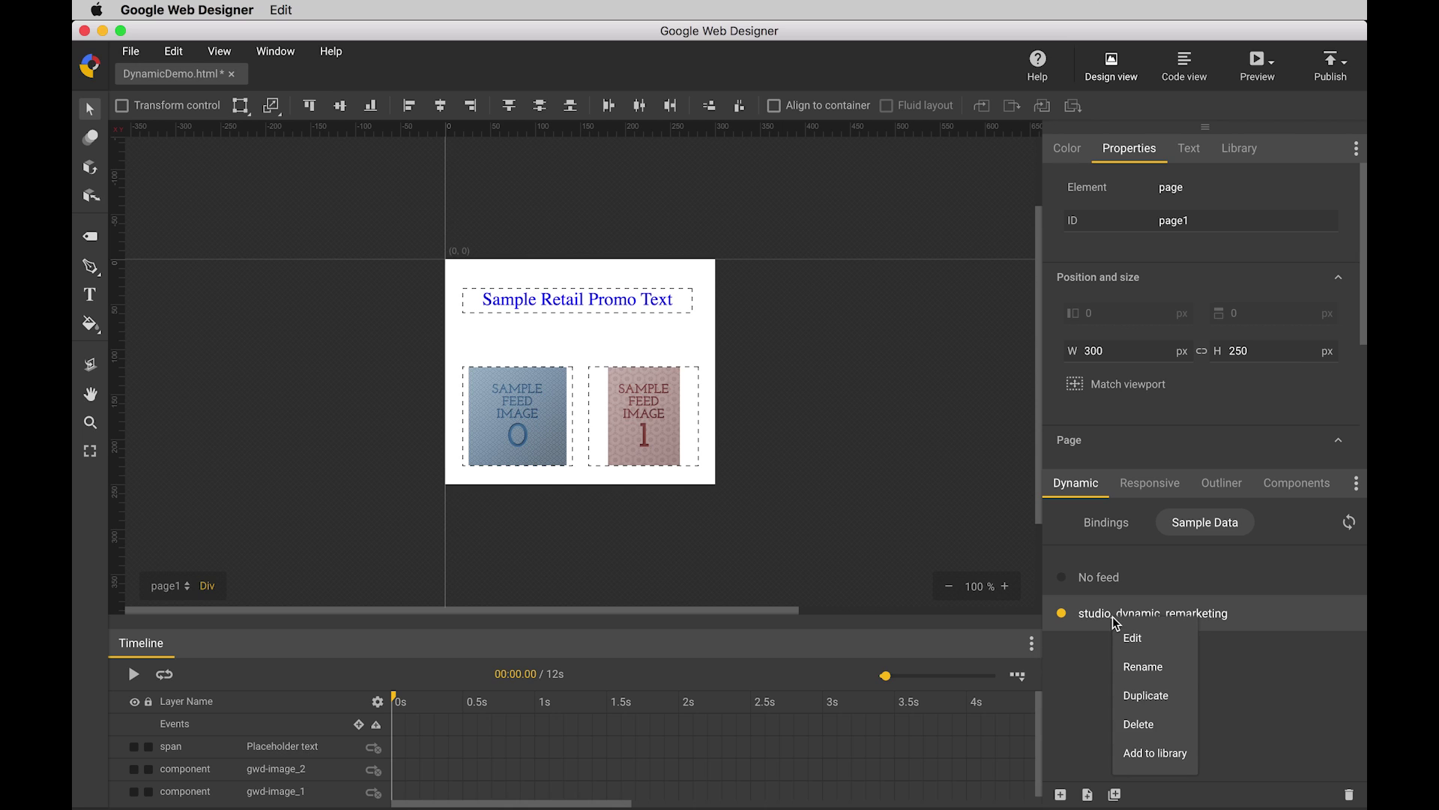
pyautogui.click(1141, 646)
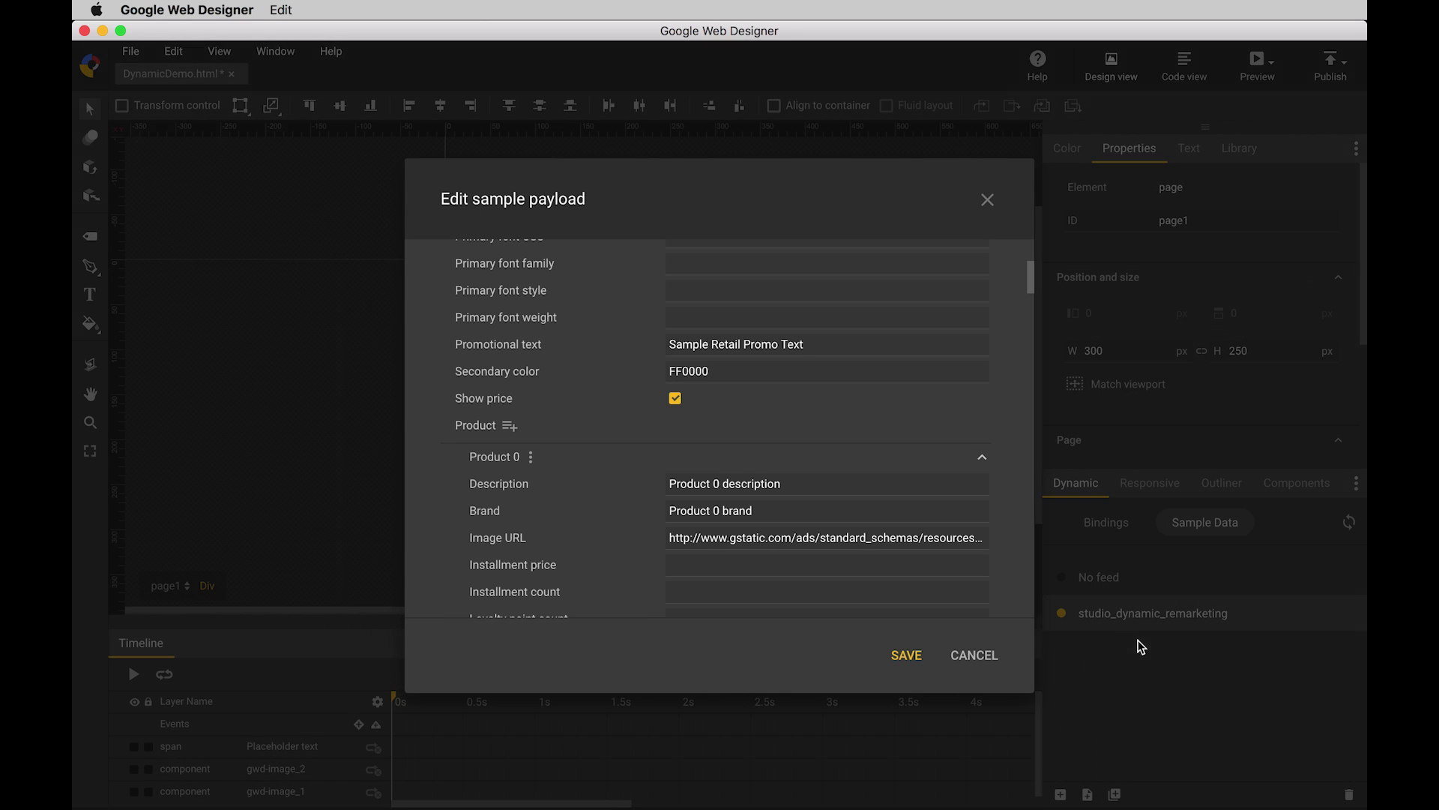
pyautogui.click(825, 340)
pyautogui.moveTo(825, 340); pyautogui.dragTo(618, 340)
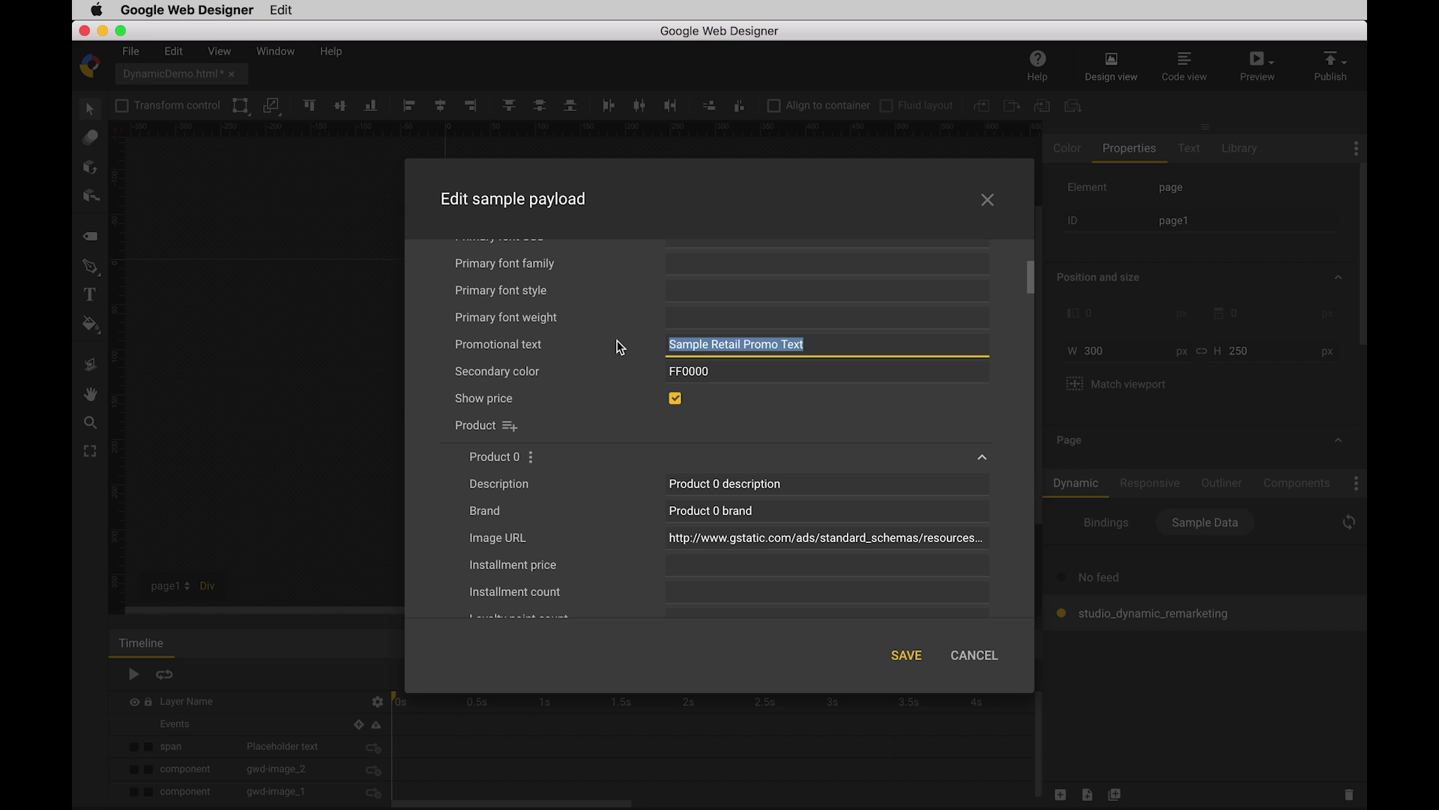
pyautogui.write("Let's ")
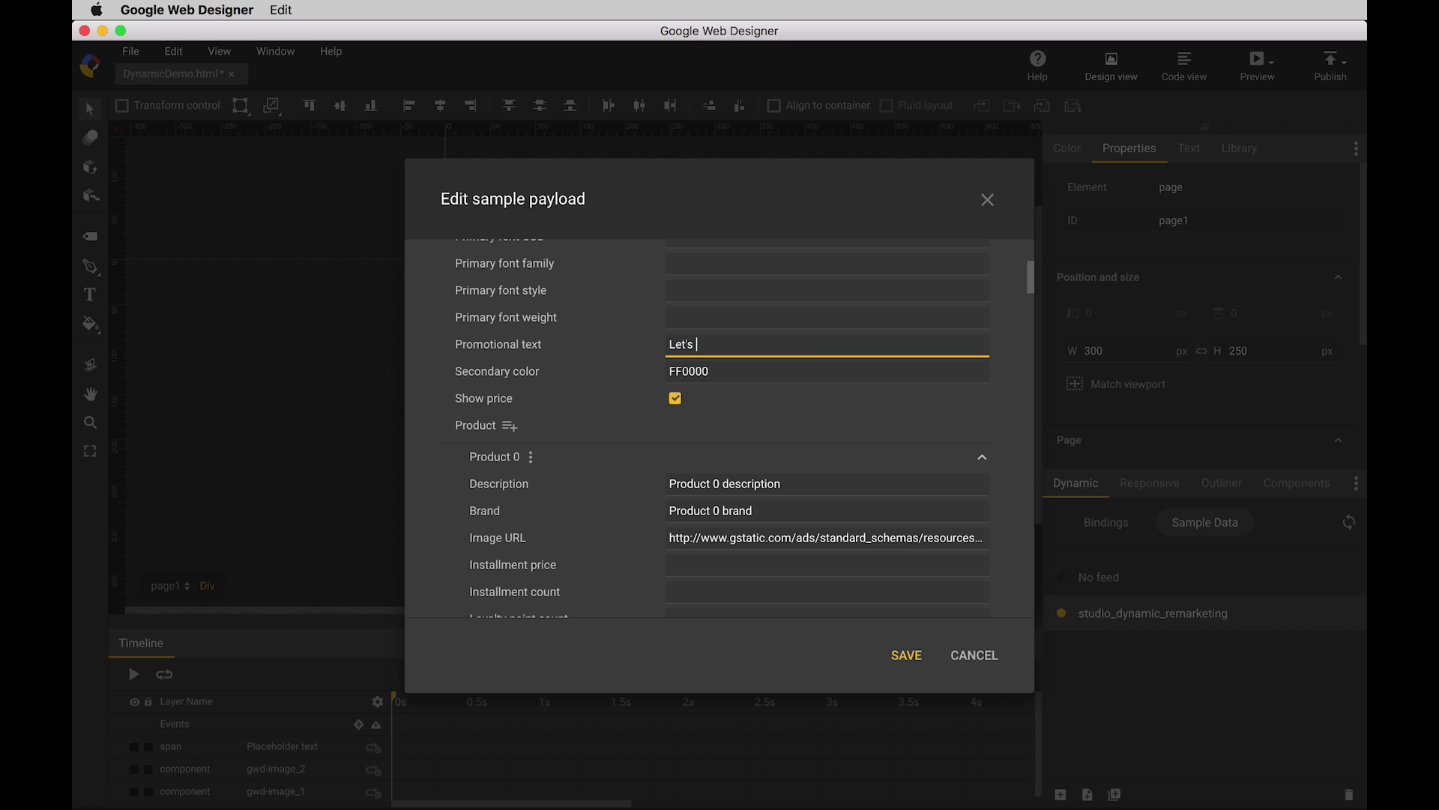
pyautogui.write('take a trip!')
pyautogui.click(530, 456)
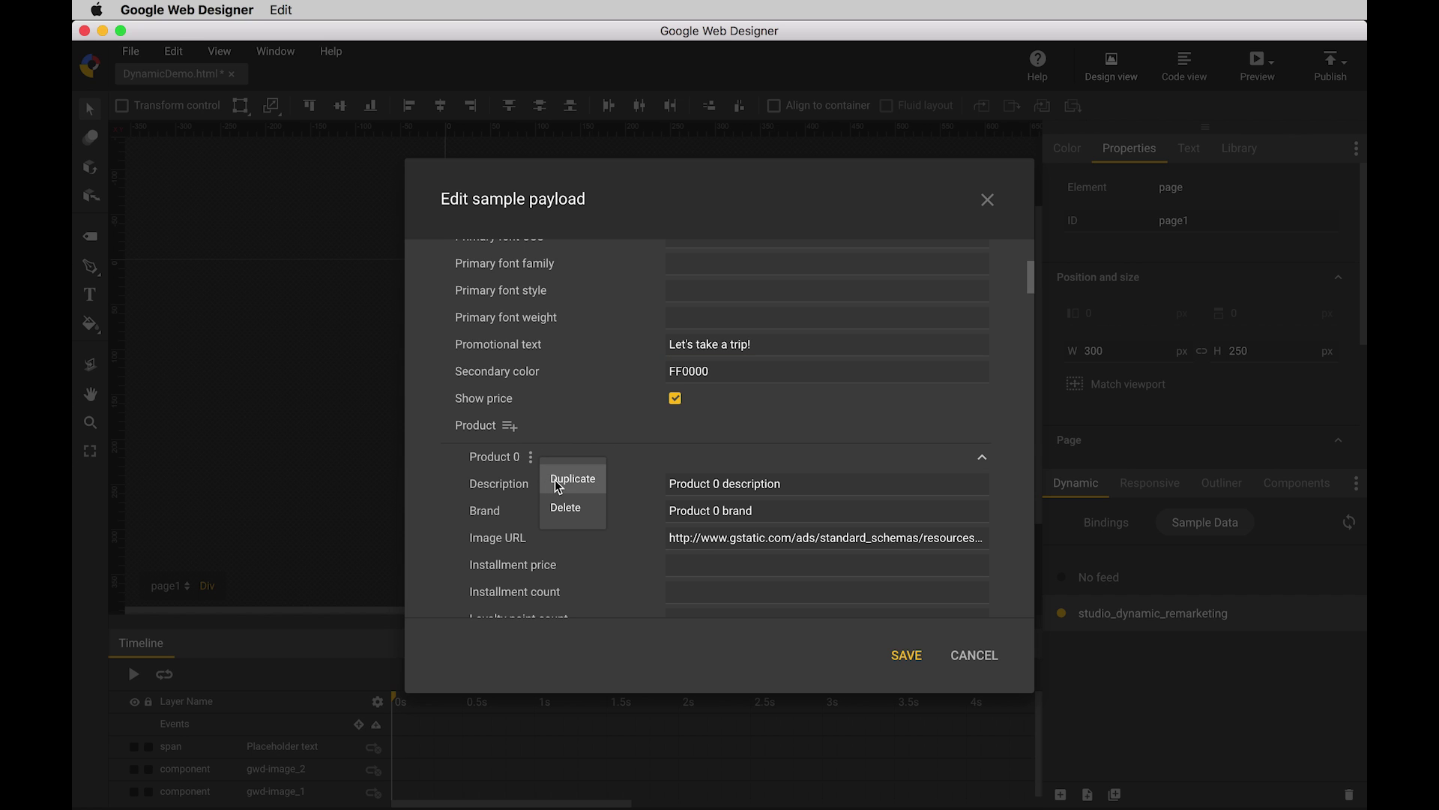
pyautogui.click(905, 655)
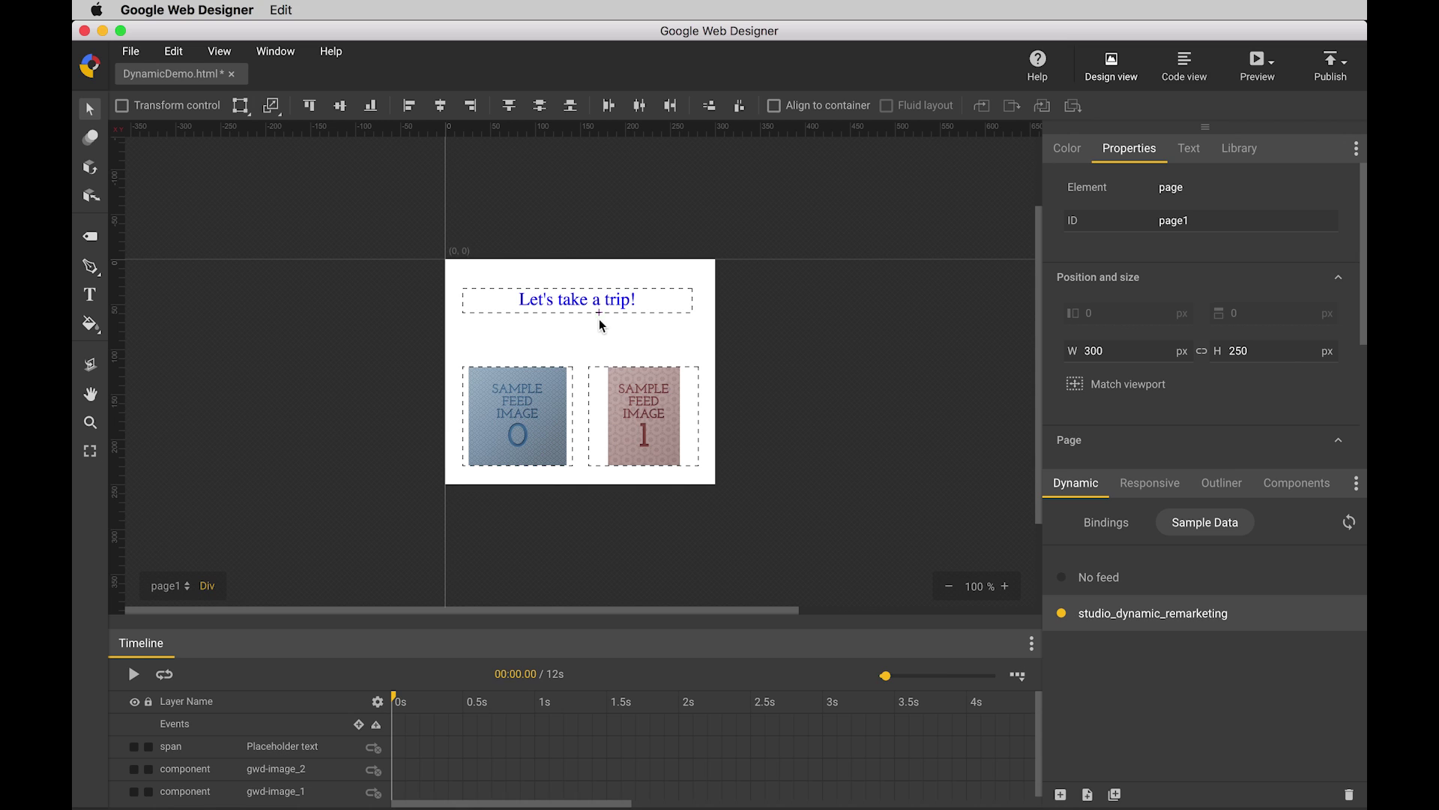
# Change the ad's headline text to "Let's take a vacation!" directly on the stage.
pyautogui.click(91, 296)
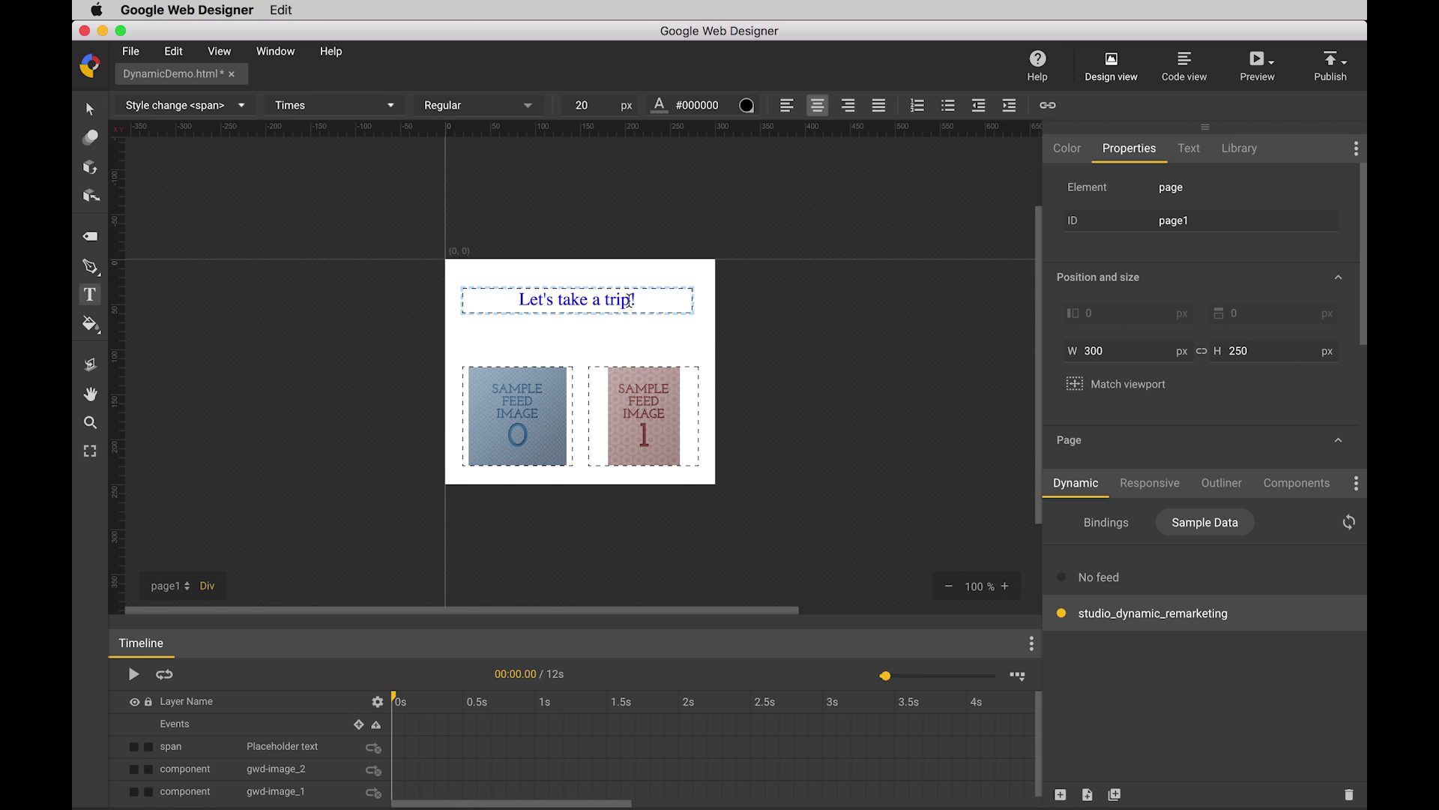
pyautogui.click(629, 300)
pyautogui.press('BackSpace')
pyautogui.press('BackSpace')
pyautogui.press('BackSpace')
pyautogui.press('BackSpace')
pyautogui.write('vacation')
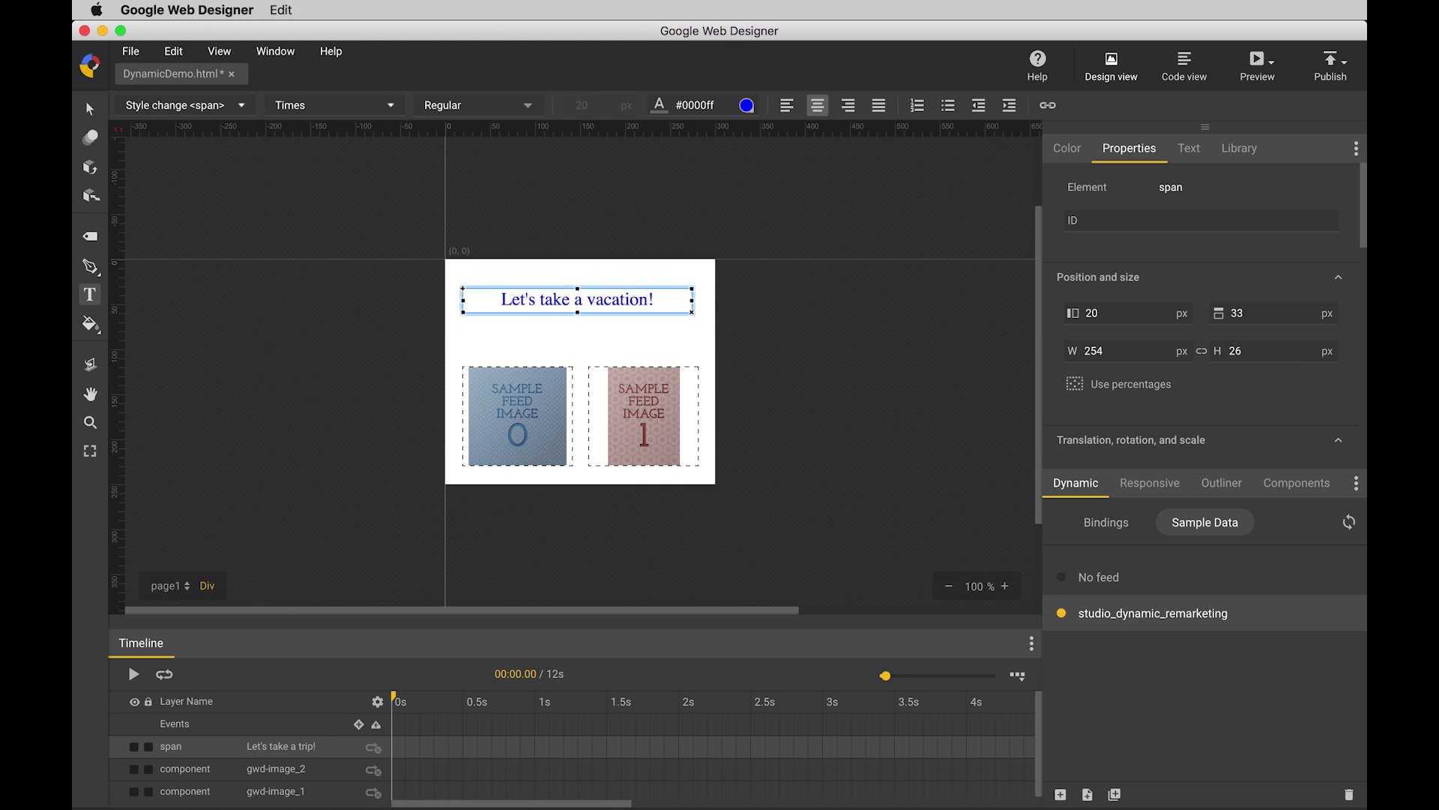
pyautogui.click(89, 108)
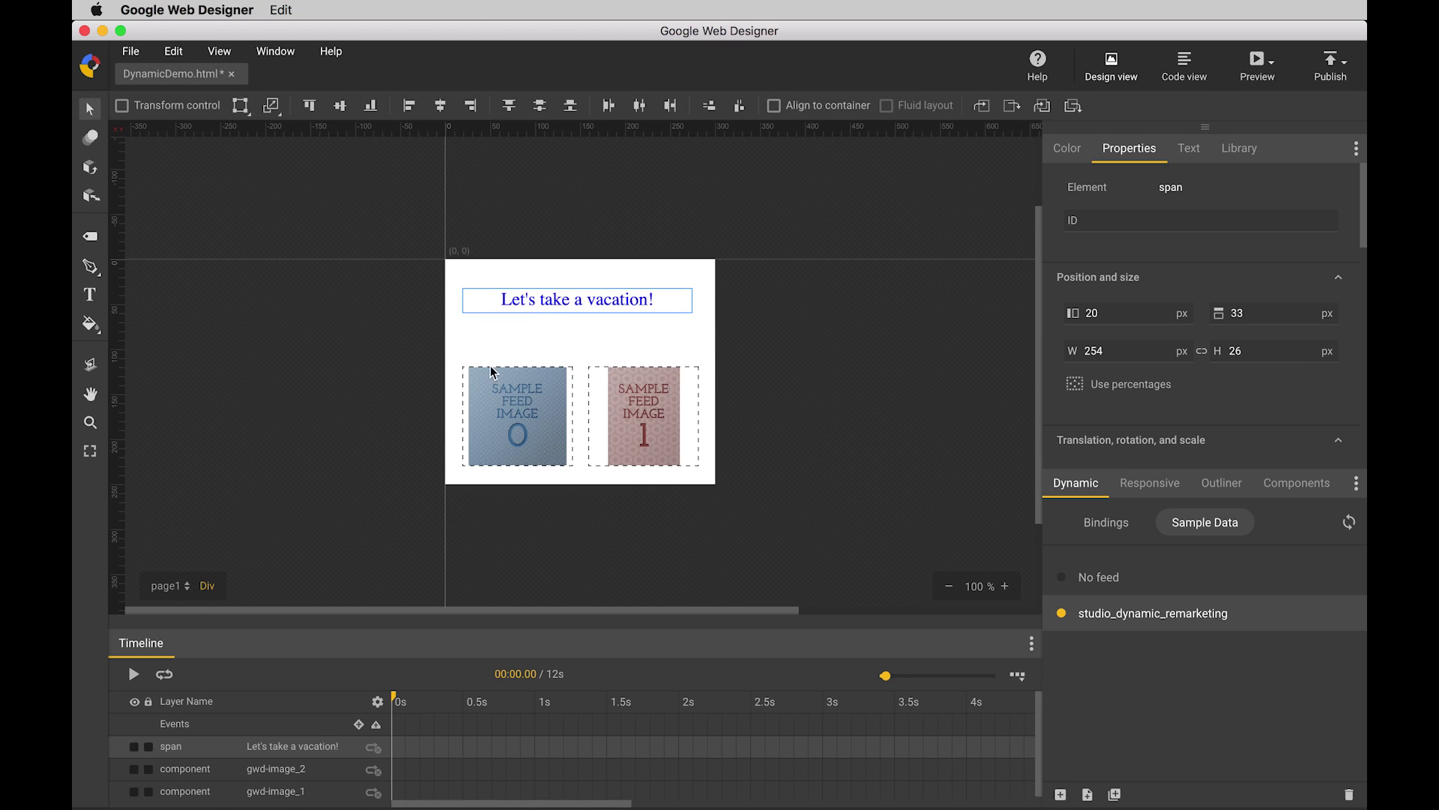
# Swap the image of gwd-image_1 for assets/car1.png.
pyautogui.rightClick(503, 398)
pyautogui.click(563, 566)
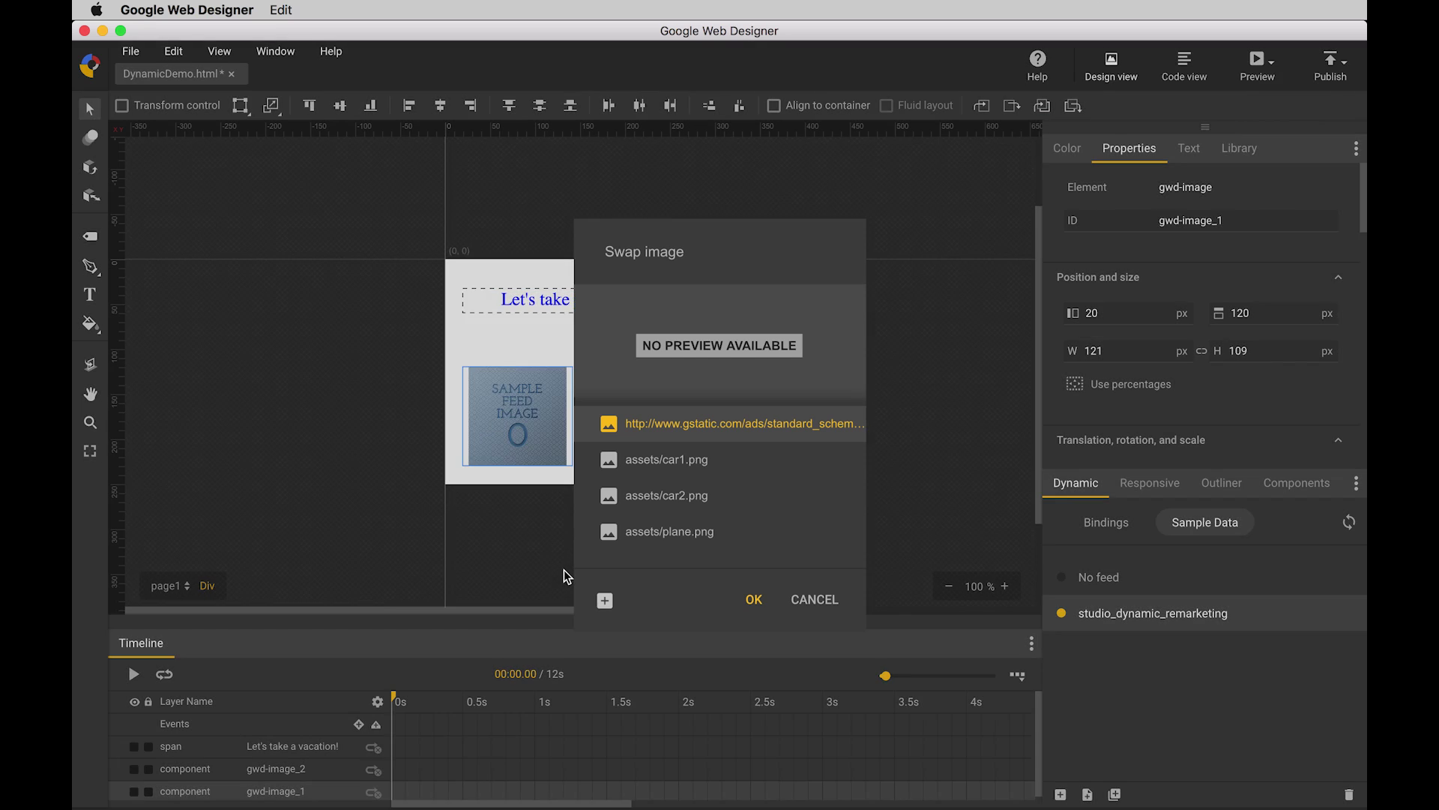
pyautogui.click(651, 459)
pyautogui.click(753, 598)
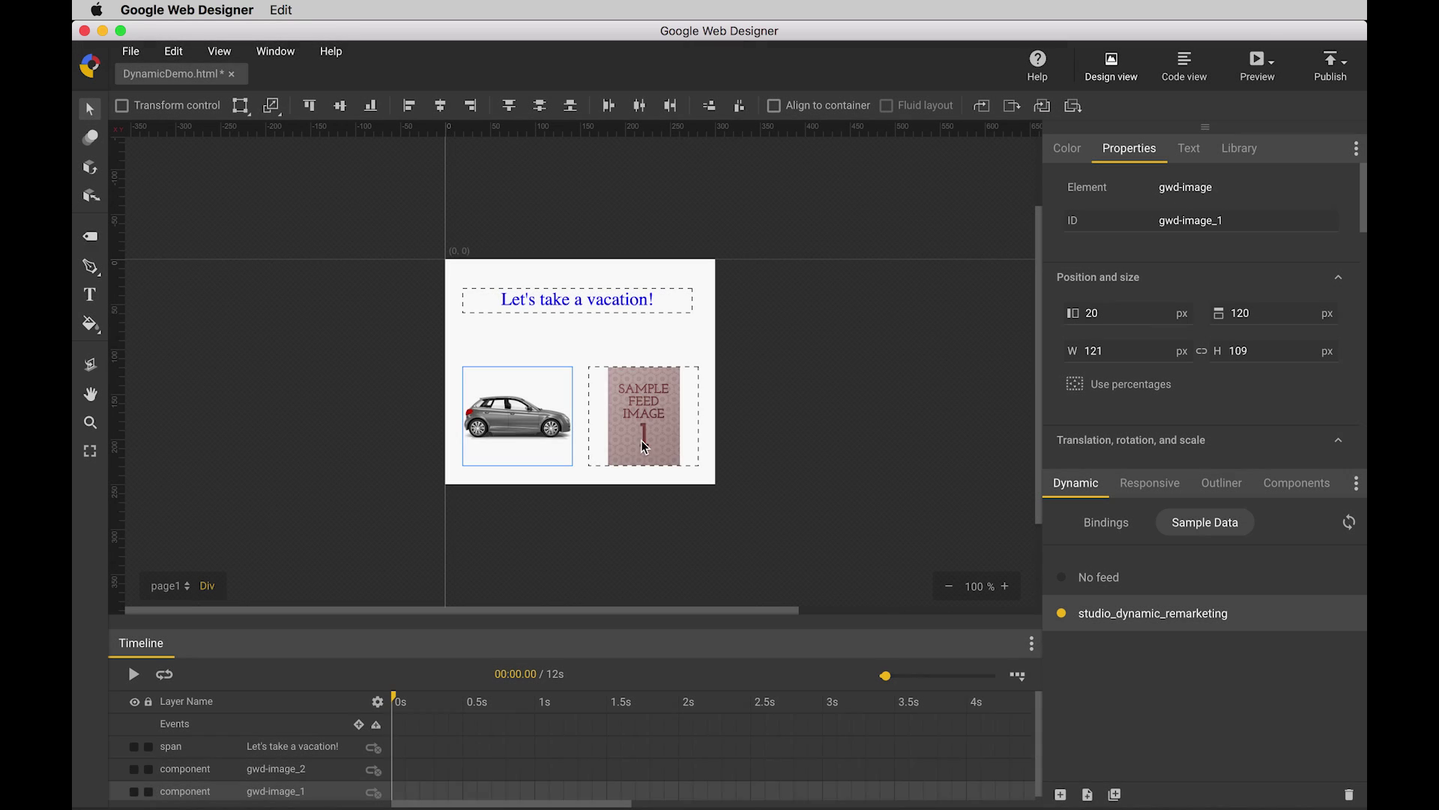
# Swap the image of gwd-image_2 for assets/car2.png.
pyautogui.rightClick(641, 428)
pyautogui.click(686, 592)
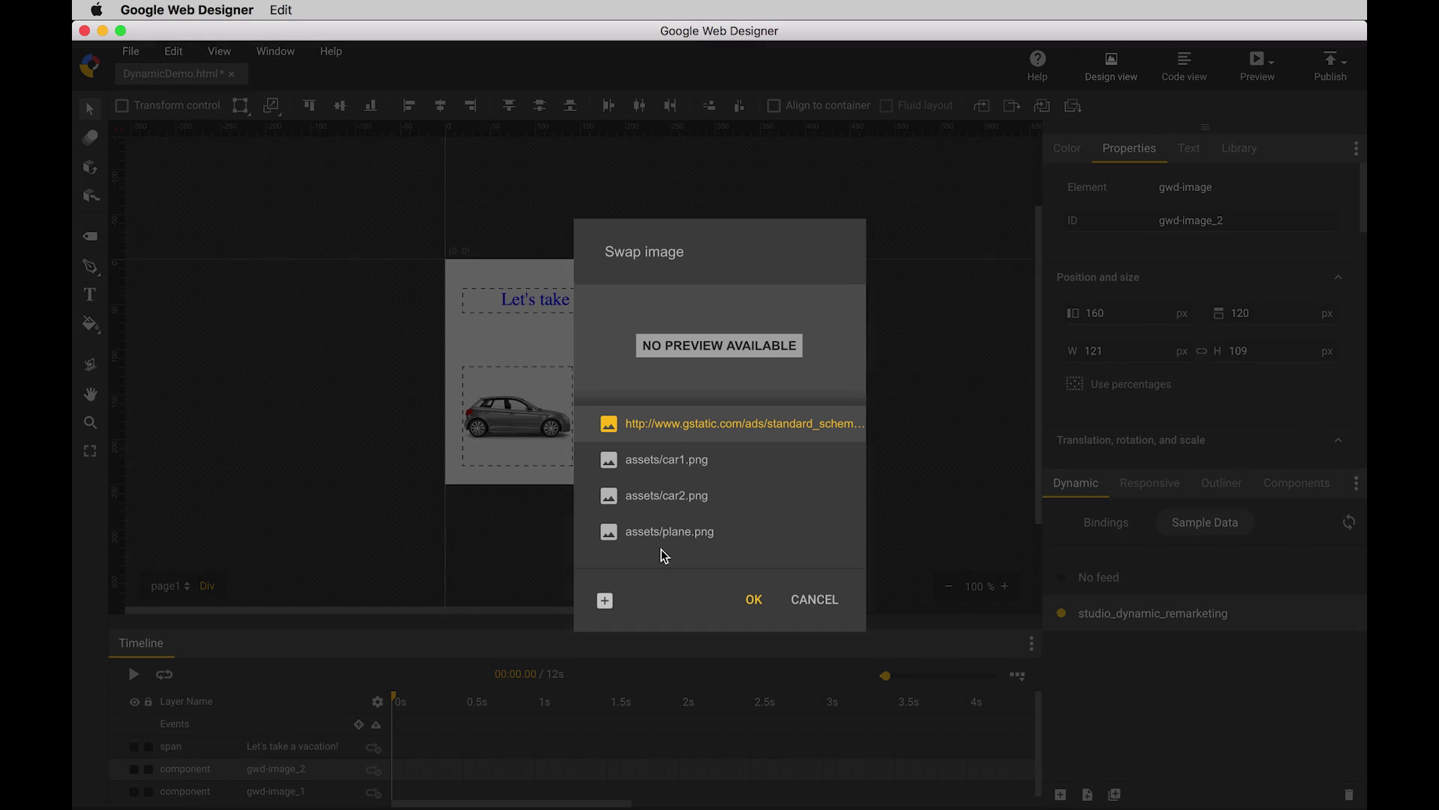
pyautogui.click(663, 494)
pyautogui.click(752, 598)
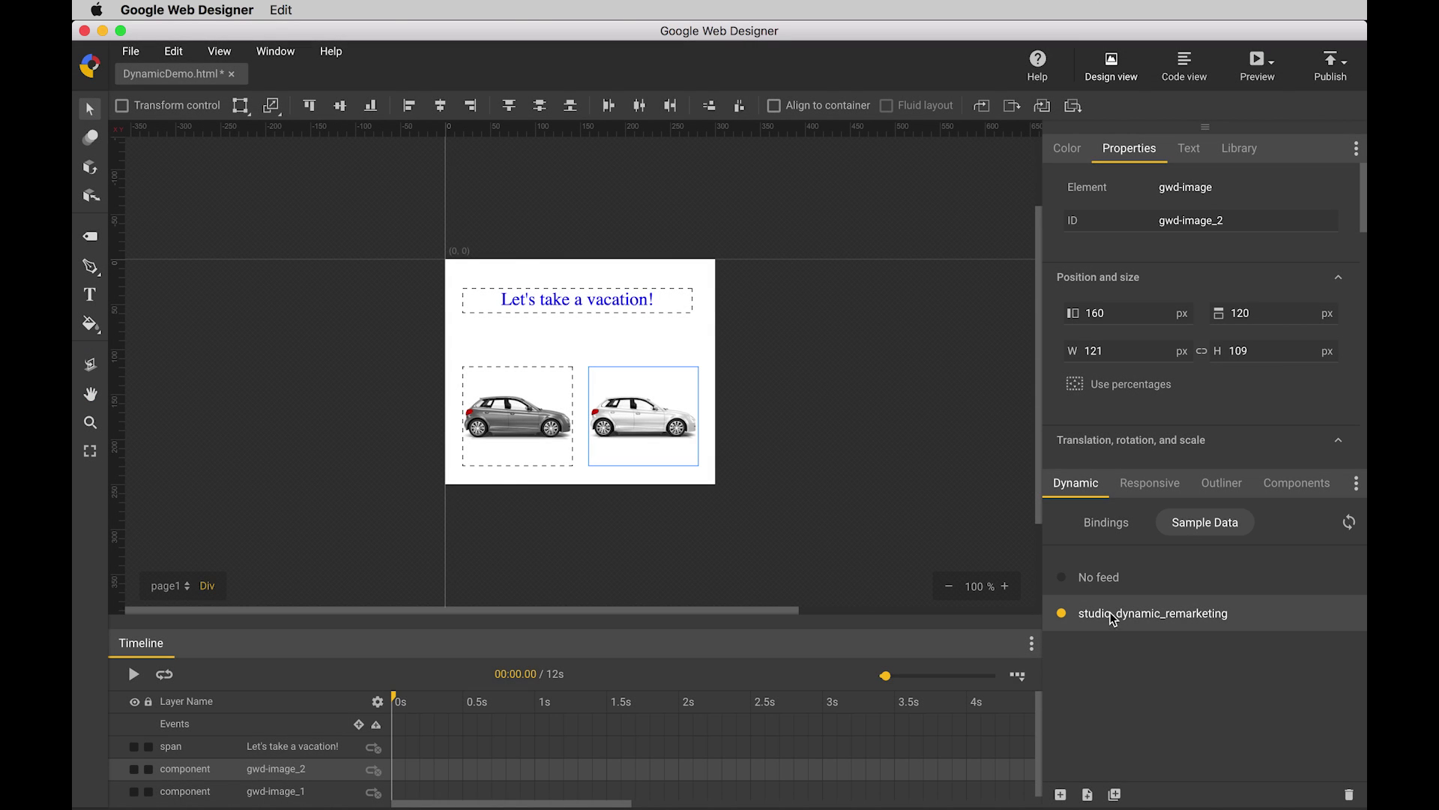
# Compare the ad under No feed with the studio_dynamic_remarketing sample data, and look at the option for adding sample data.
pyautogui.click(1113, 589)
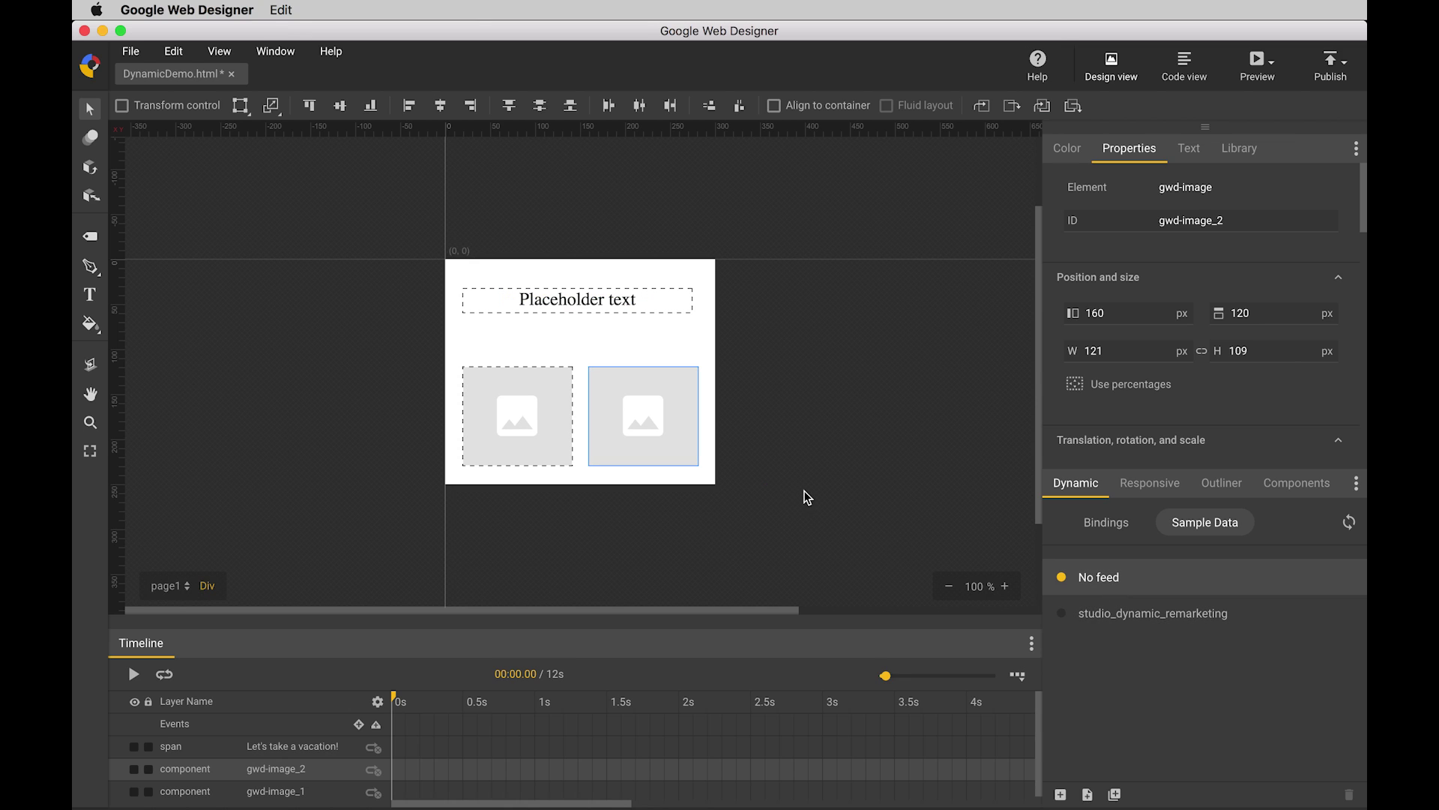
pyautogui.click(1102, 617)
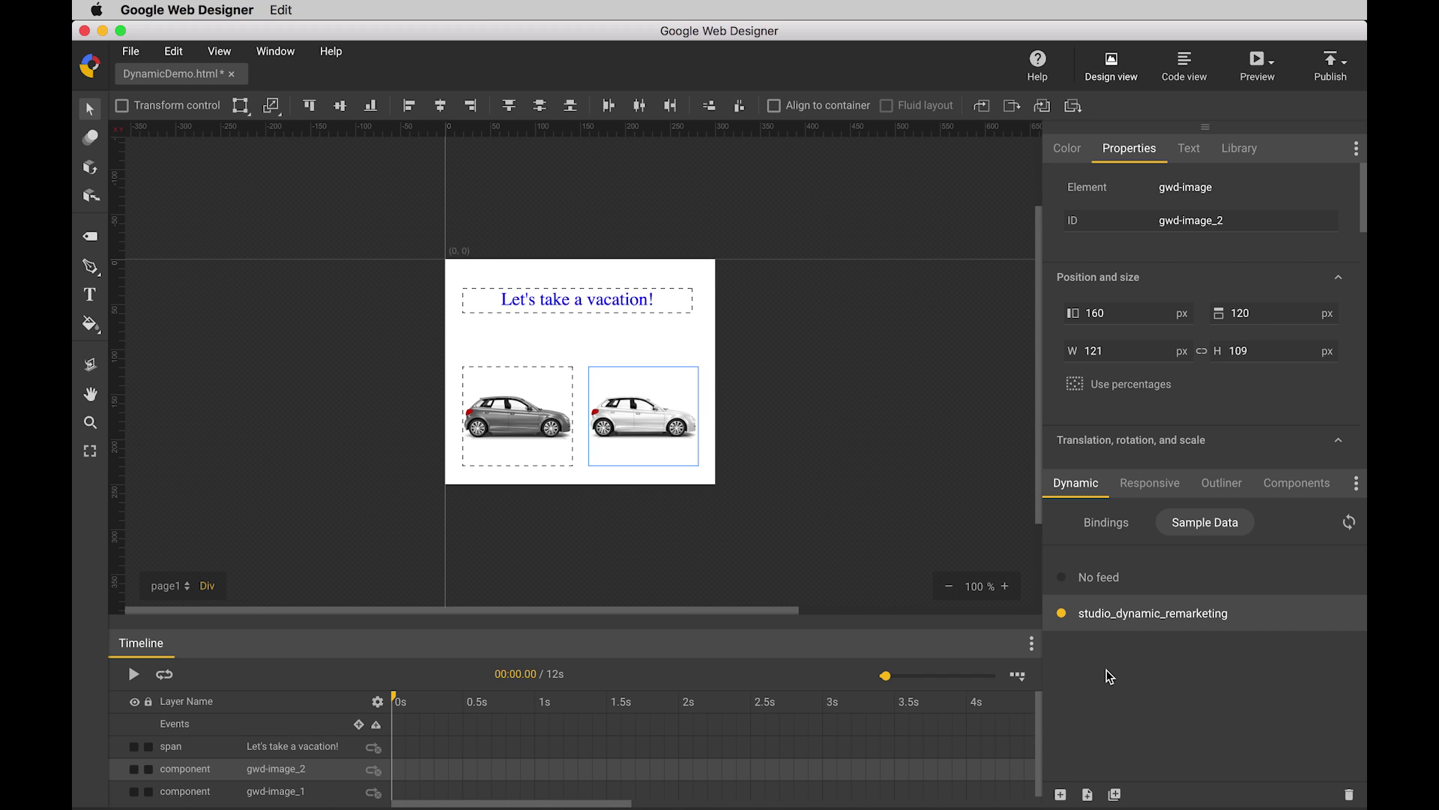
pyautogui.click(1060, 794)
pyautogui.click(907, 516)
# Rename the studio_dynamic_remarketing sample data to my_data.
pyautogui.rightClick(1115, 618)
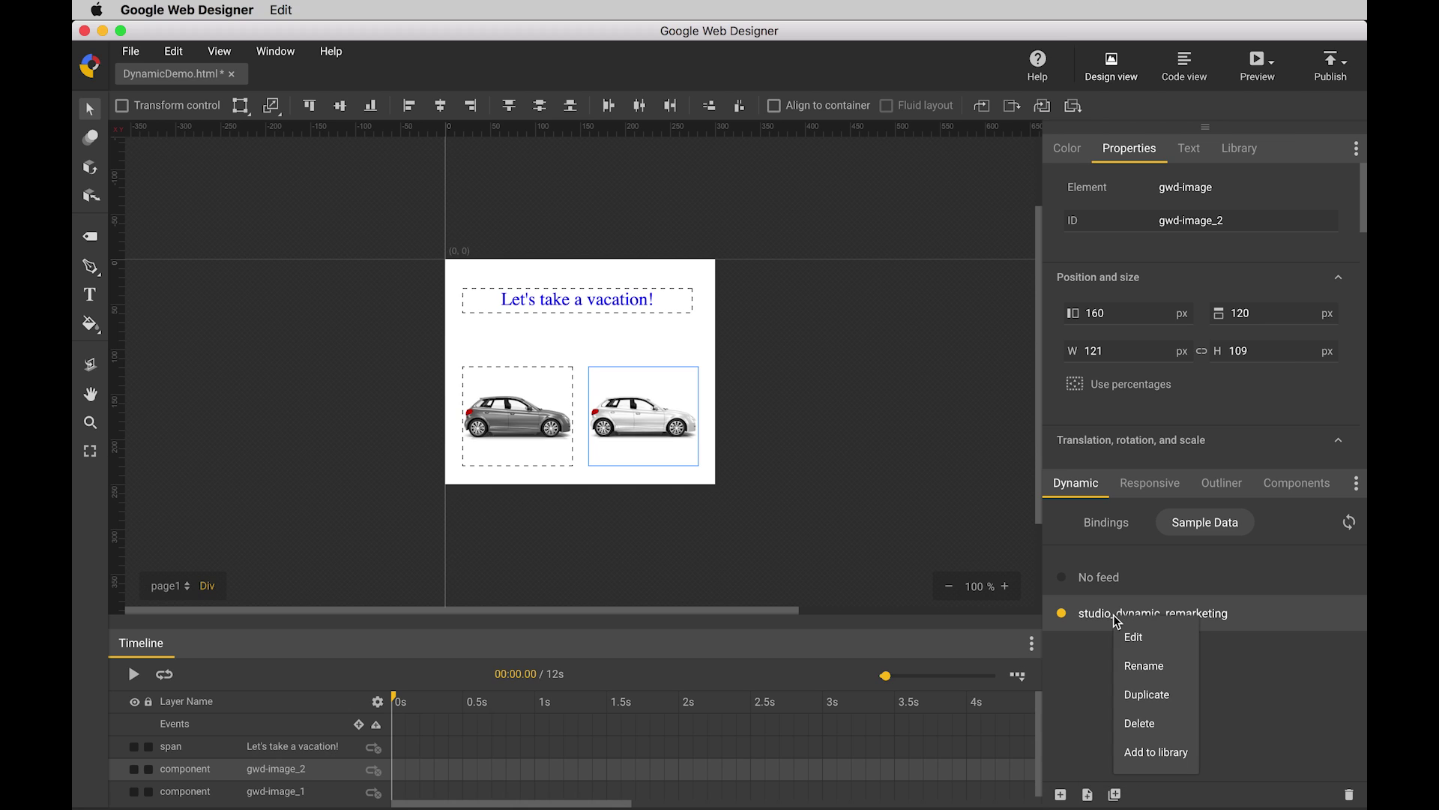
pyautogui.click(1138, 664)
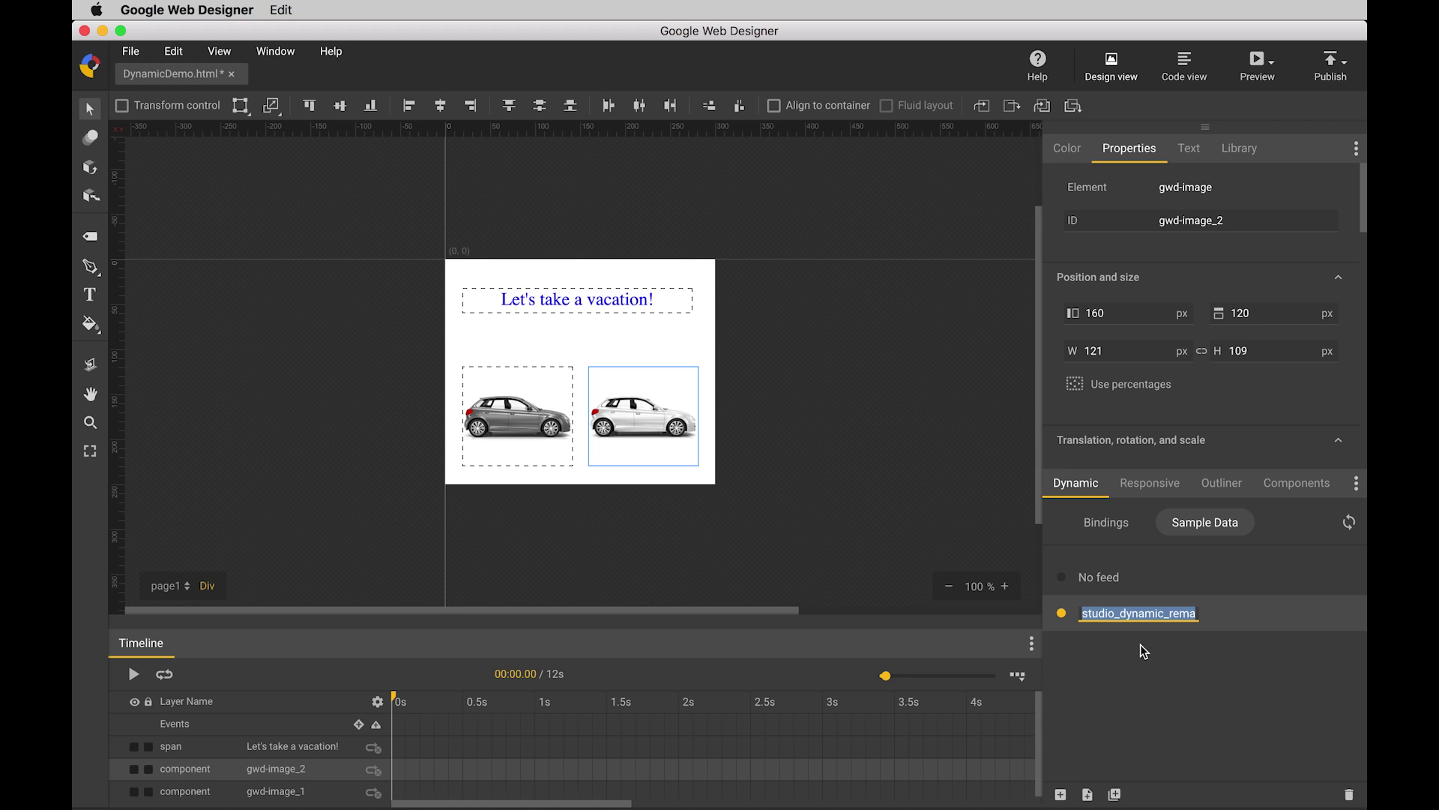
pyautogui.write('my_data')
pyautogui.press('Return')
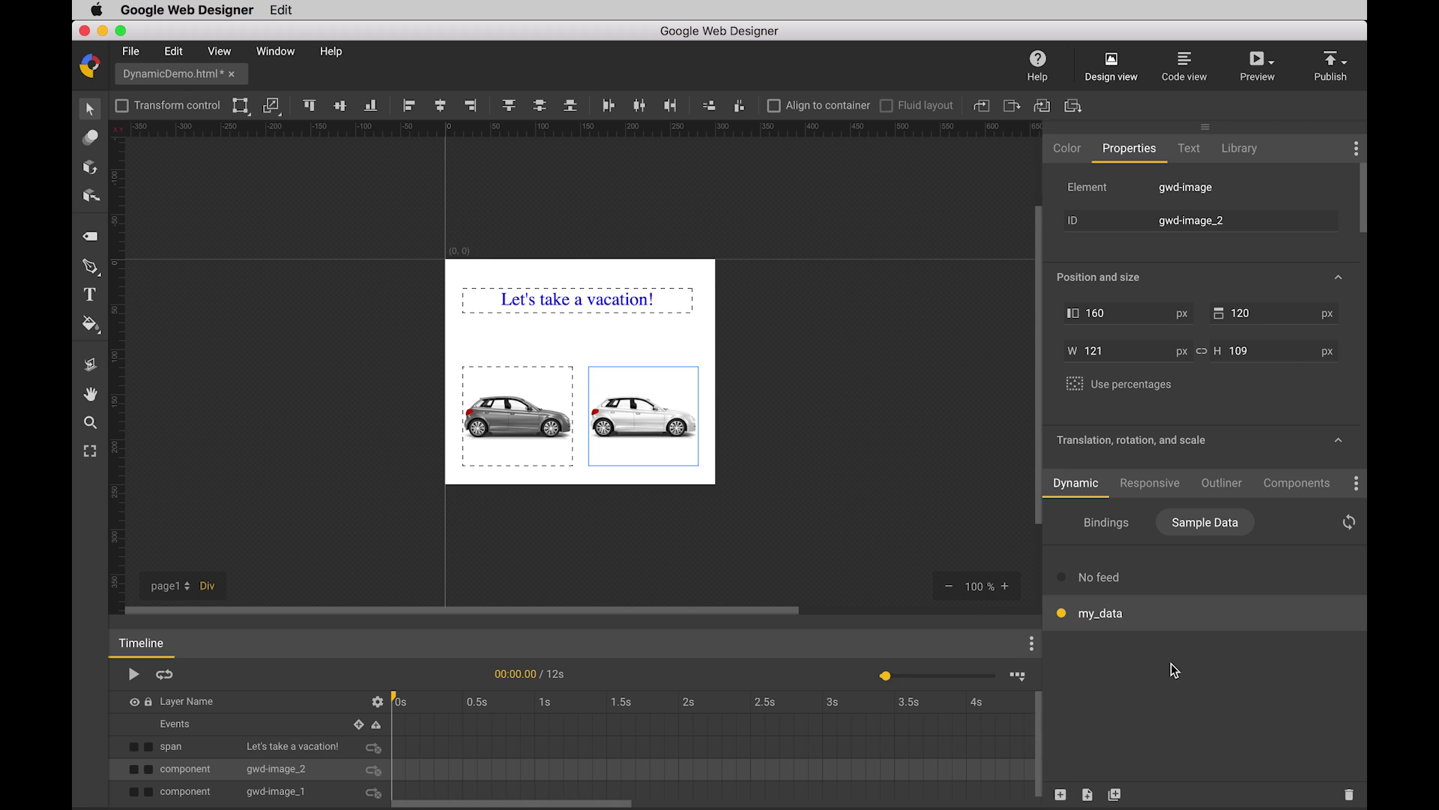
# Duplicate the my_data sample data and apply the copy to the ad.
pyautogui.rightClick(1121, 612)
pyautogui.click(1144, 687)
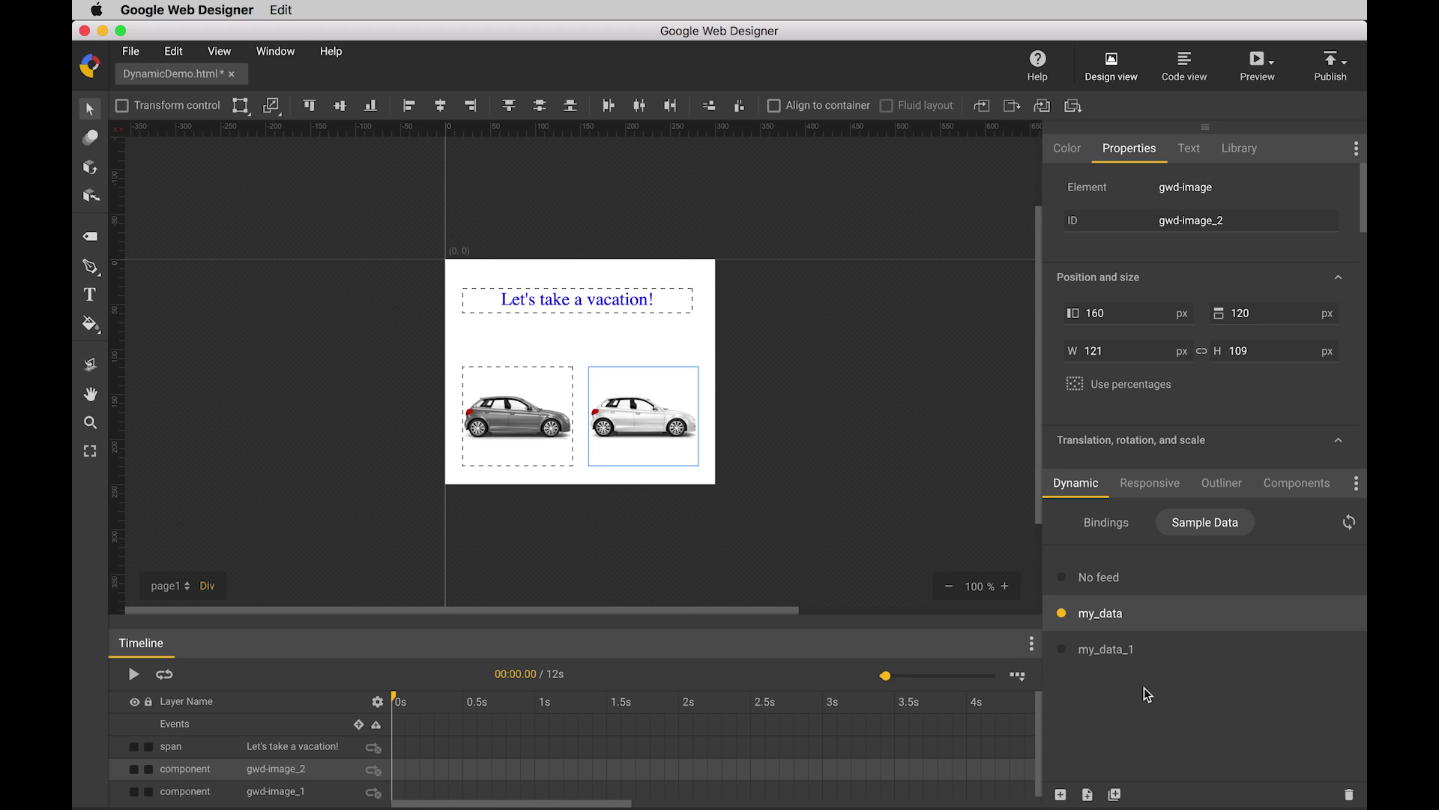
pyautogui.click(1107, 652)
# Swap the image of gwd-image_2 for assets/plane.png in the my_data_1 sample data.
pyautogui.rightClick(675, 447)
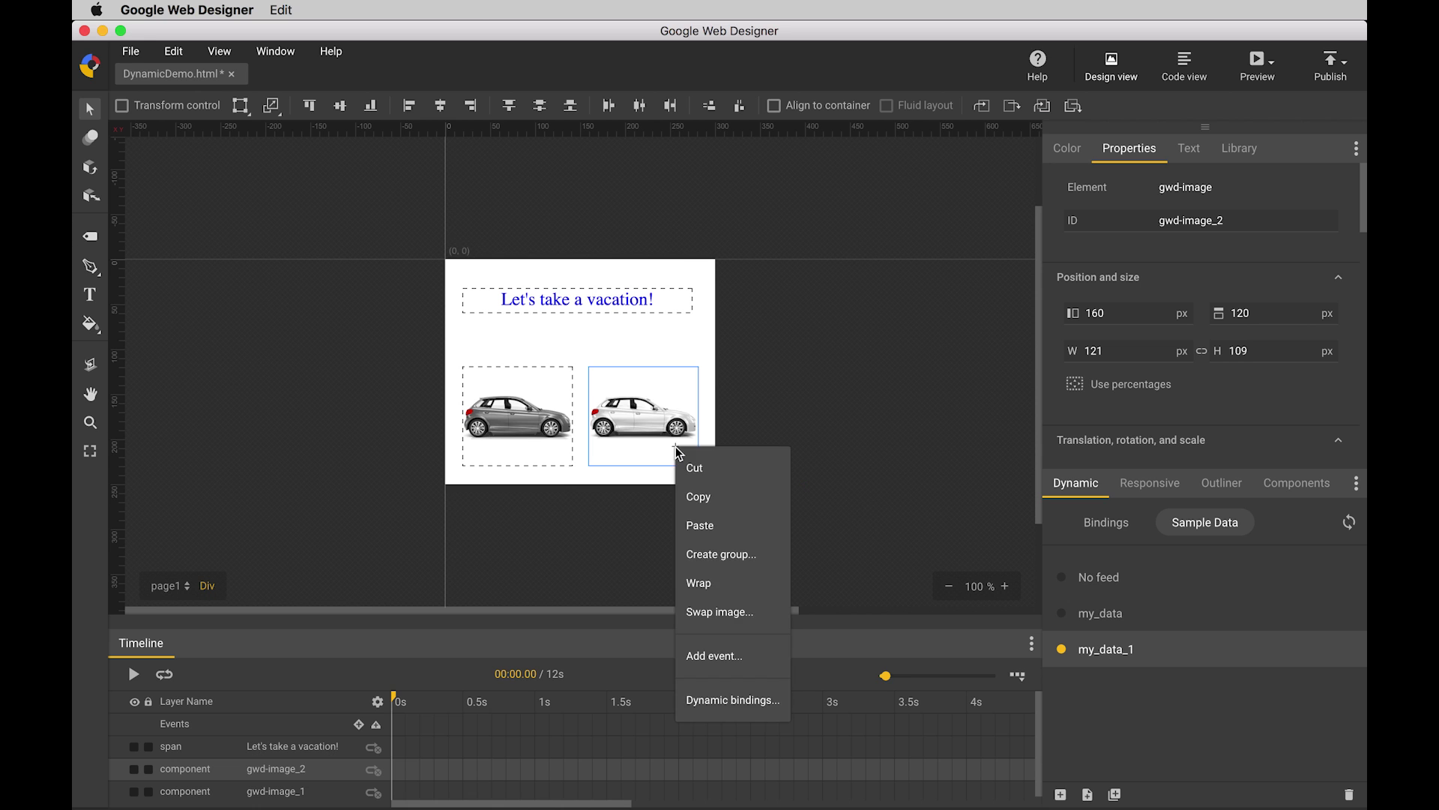
pyautogui.click(714, 605)
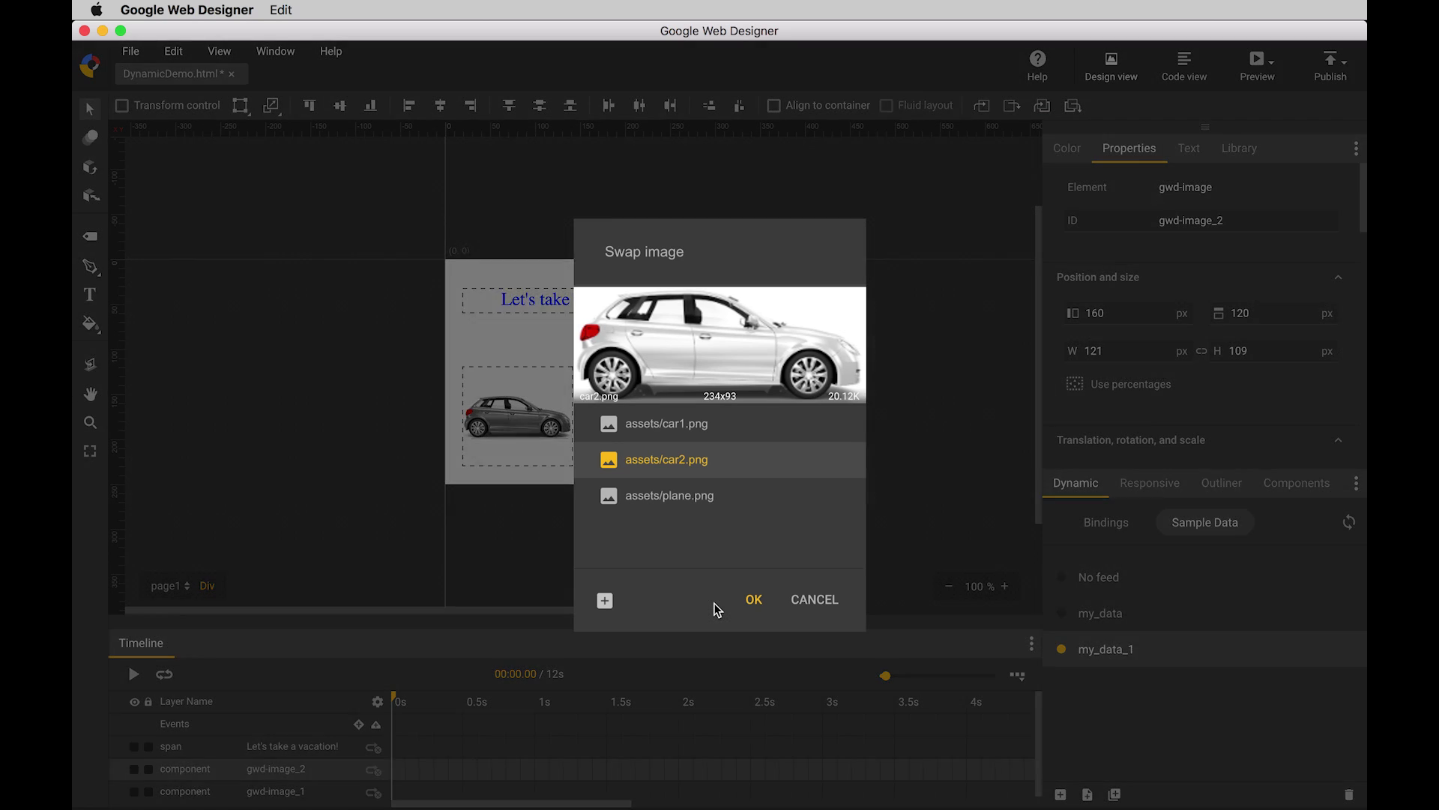
pyautogui.click(667, 497)
pyautogui.click(753, 600)
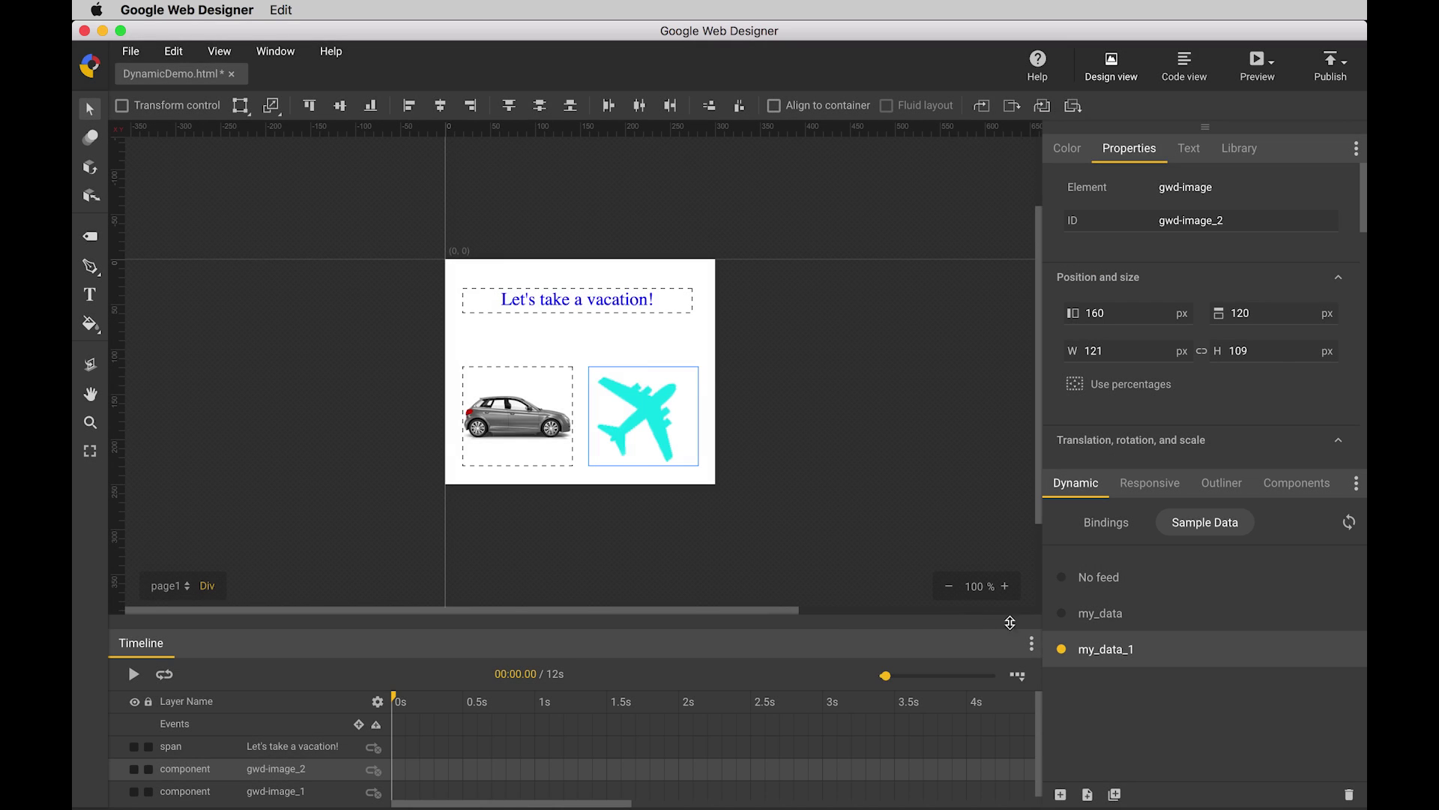
# Duplicate my_data a second time and apply the new copy to the ad.
pyautogui.click(1073, 623)
pyautogui.rightClick(1072, 623)
pyautogui.click(1094, 703)
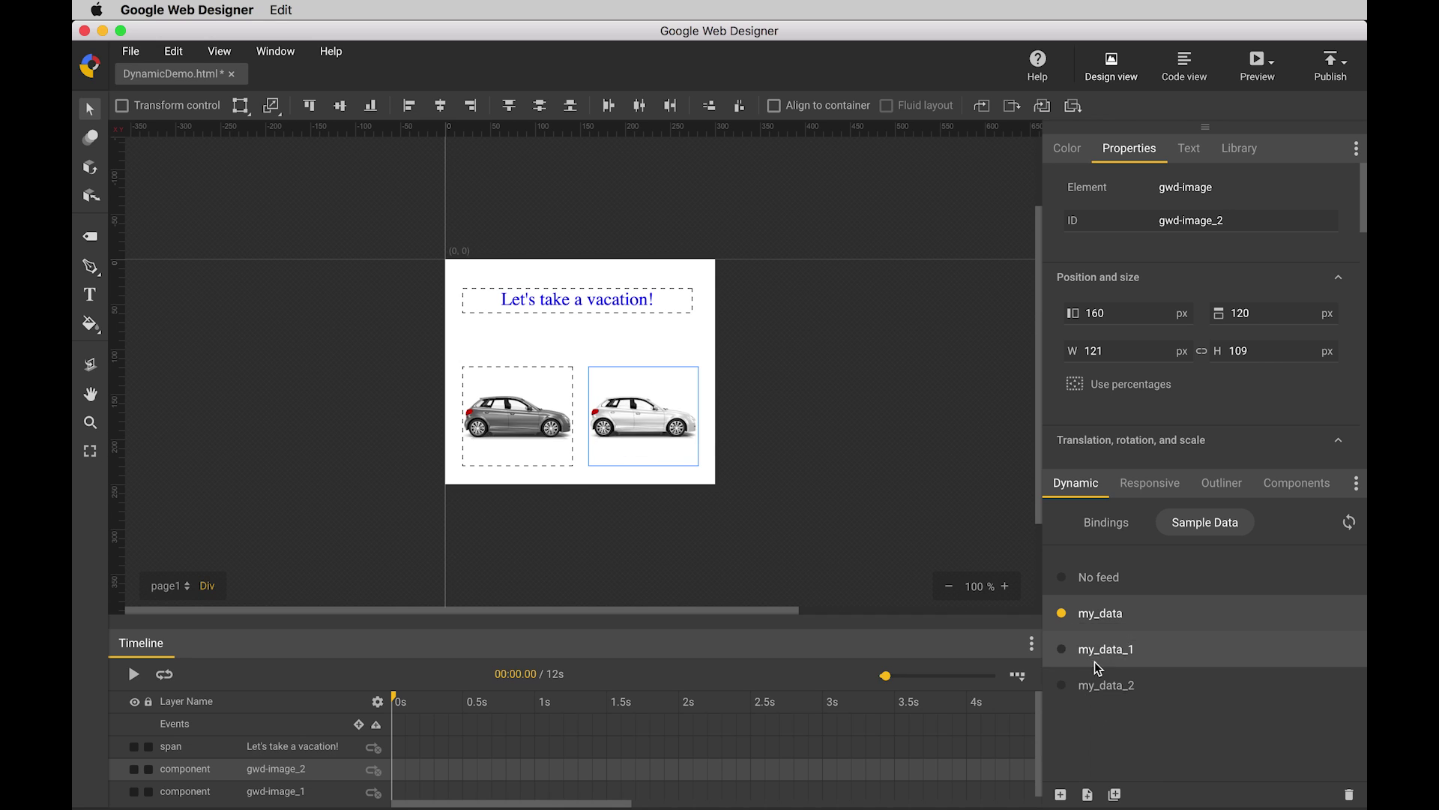
pyautogui.click(1096, 686)
# Set the headline's text color to #ff0022 in the my_data_2 sample data.
pyautogui.click(631, 294)
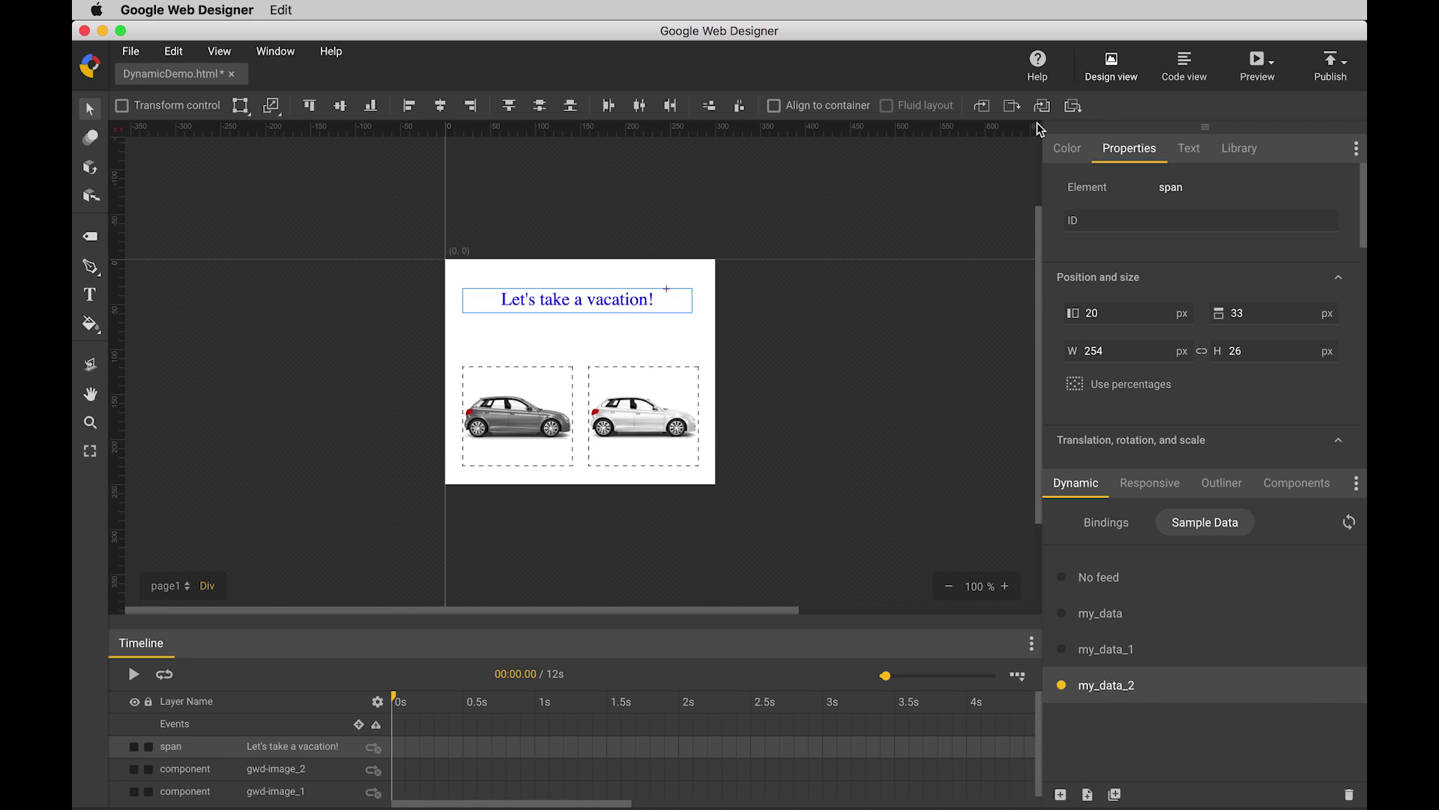
pyautogui.click(1189, 148)
pyautogui.click(1326, 263)
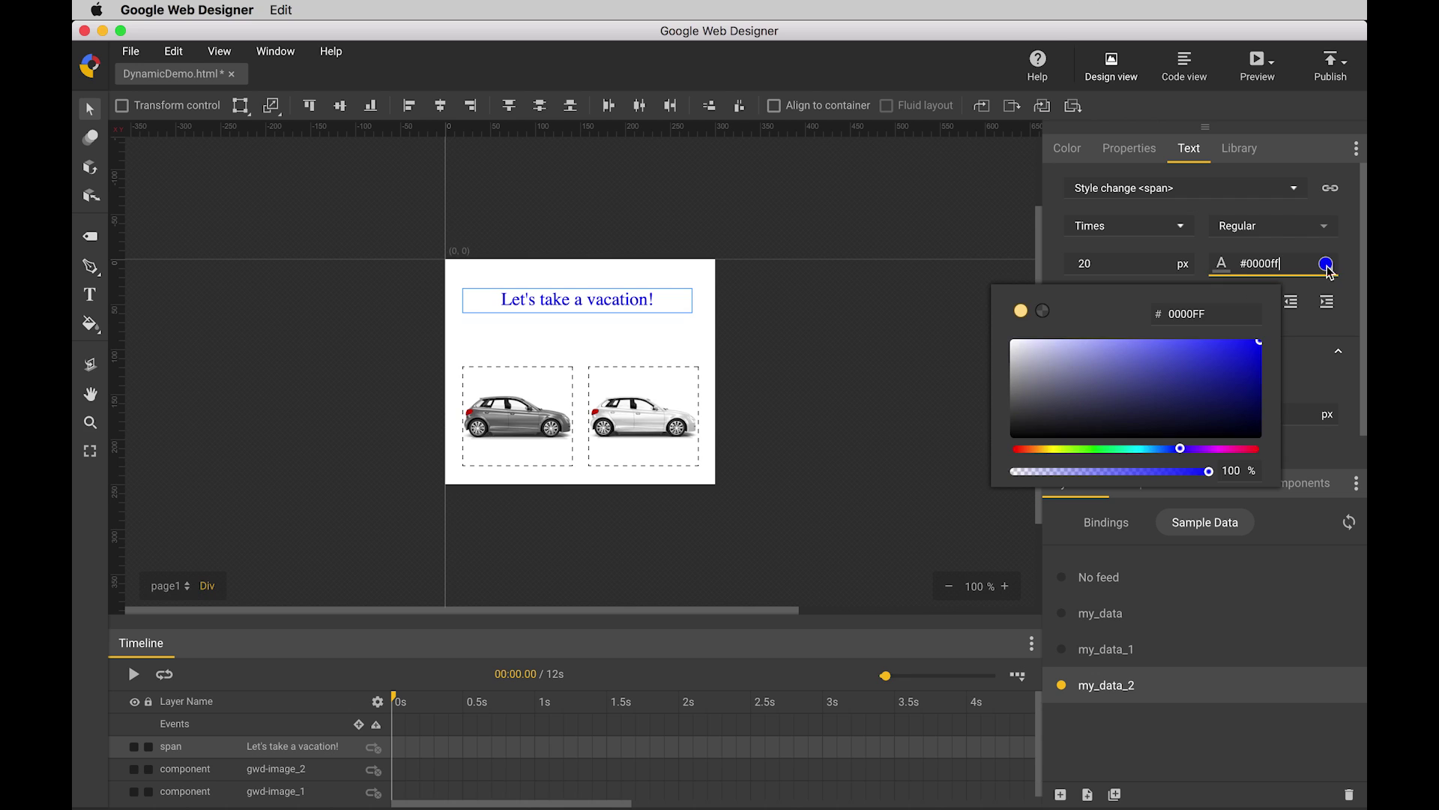
pyautogui.click(1257, 448)
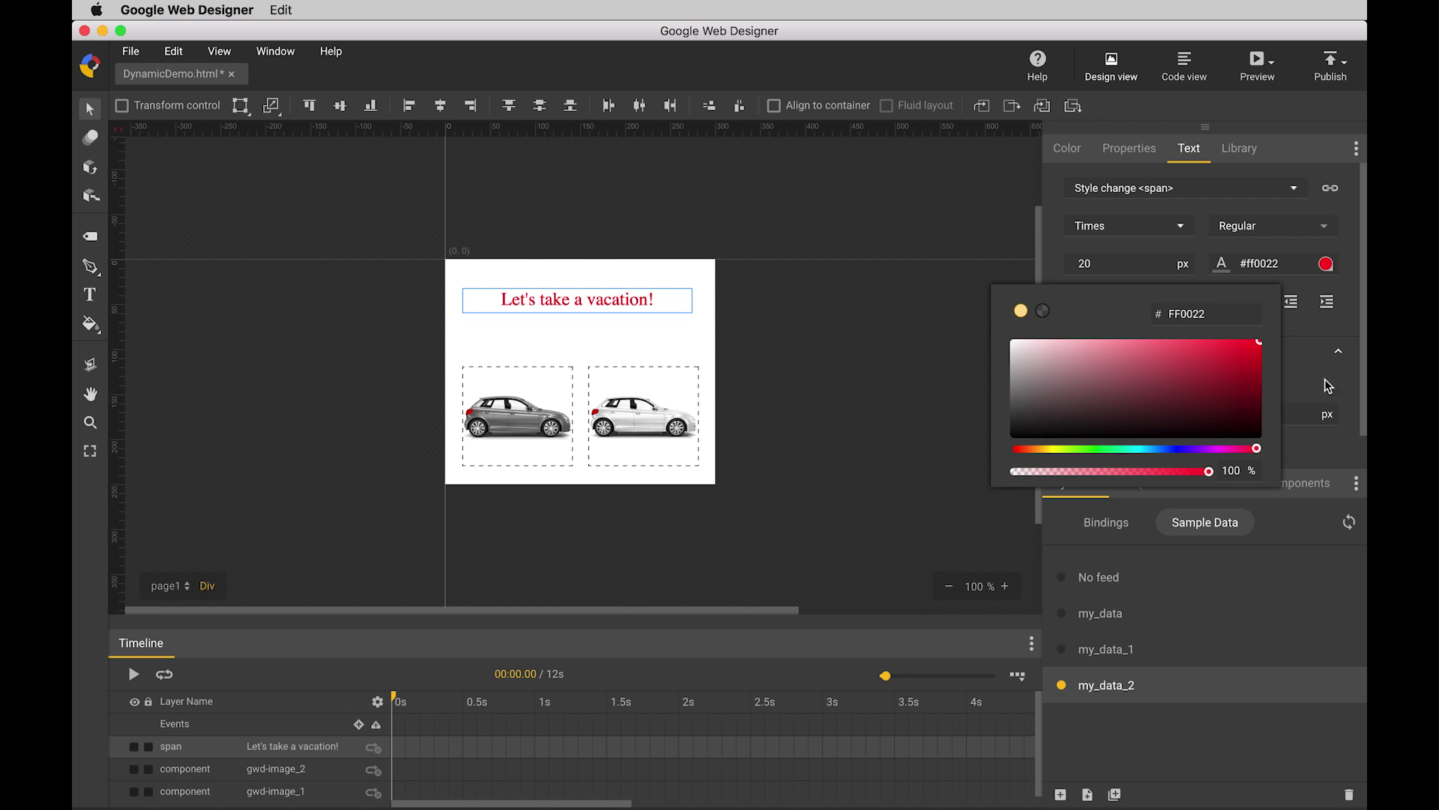
pyautogui.click(1350, 335)
# Change the headline in the my_data_2 sample data to "Let's all take a relaxing vacation!".
pyautogui.click(90, 295)
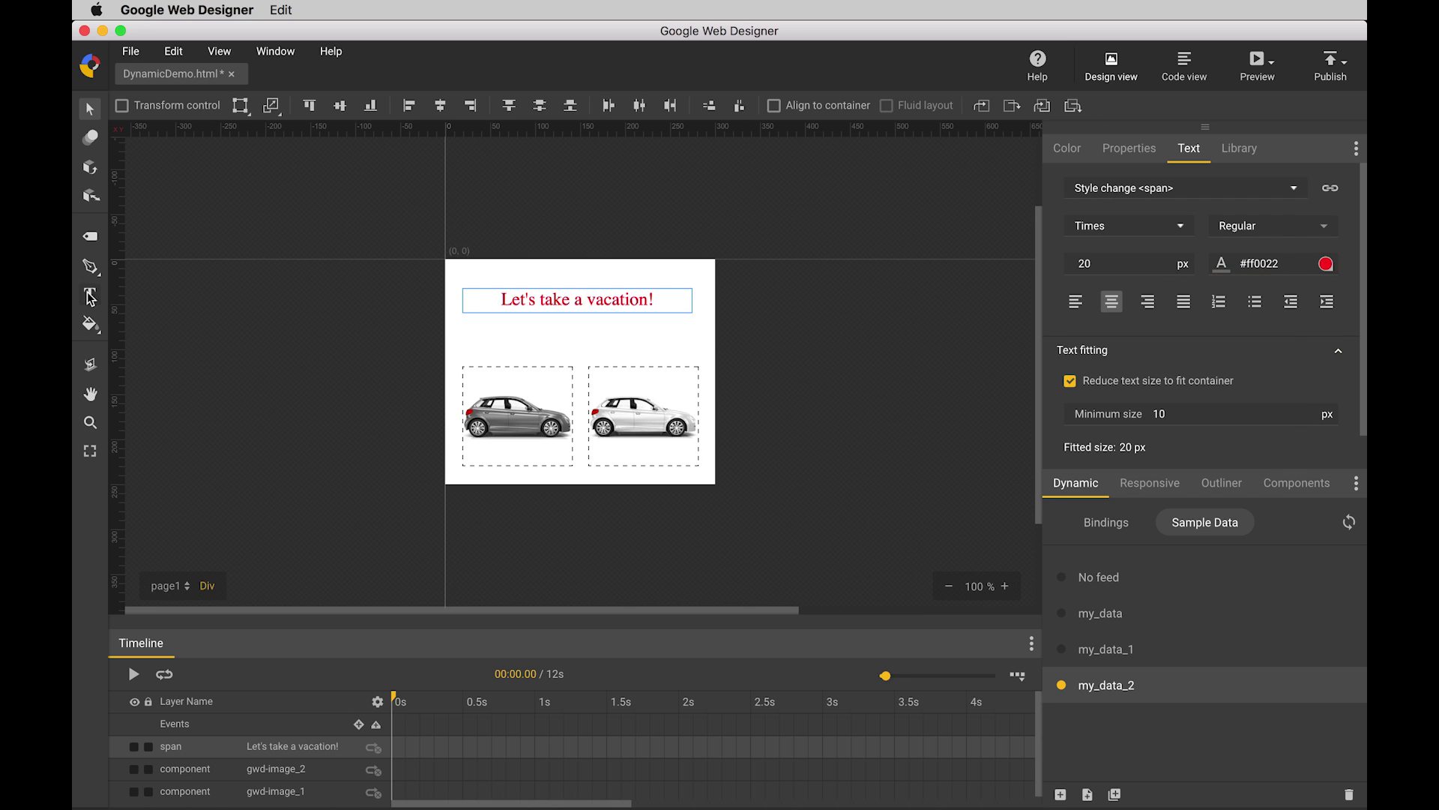
pyautogui.doubleClick(562, 301)
pyautogui.write('all take')
pyautogui.press('Right')
pyautogui.press('Right')
pyautogui.press('Right')
pyautogui.write('relax')
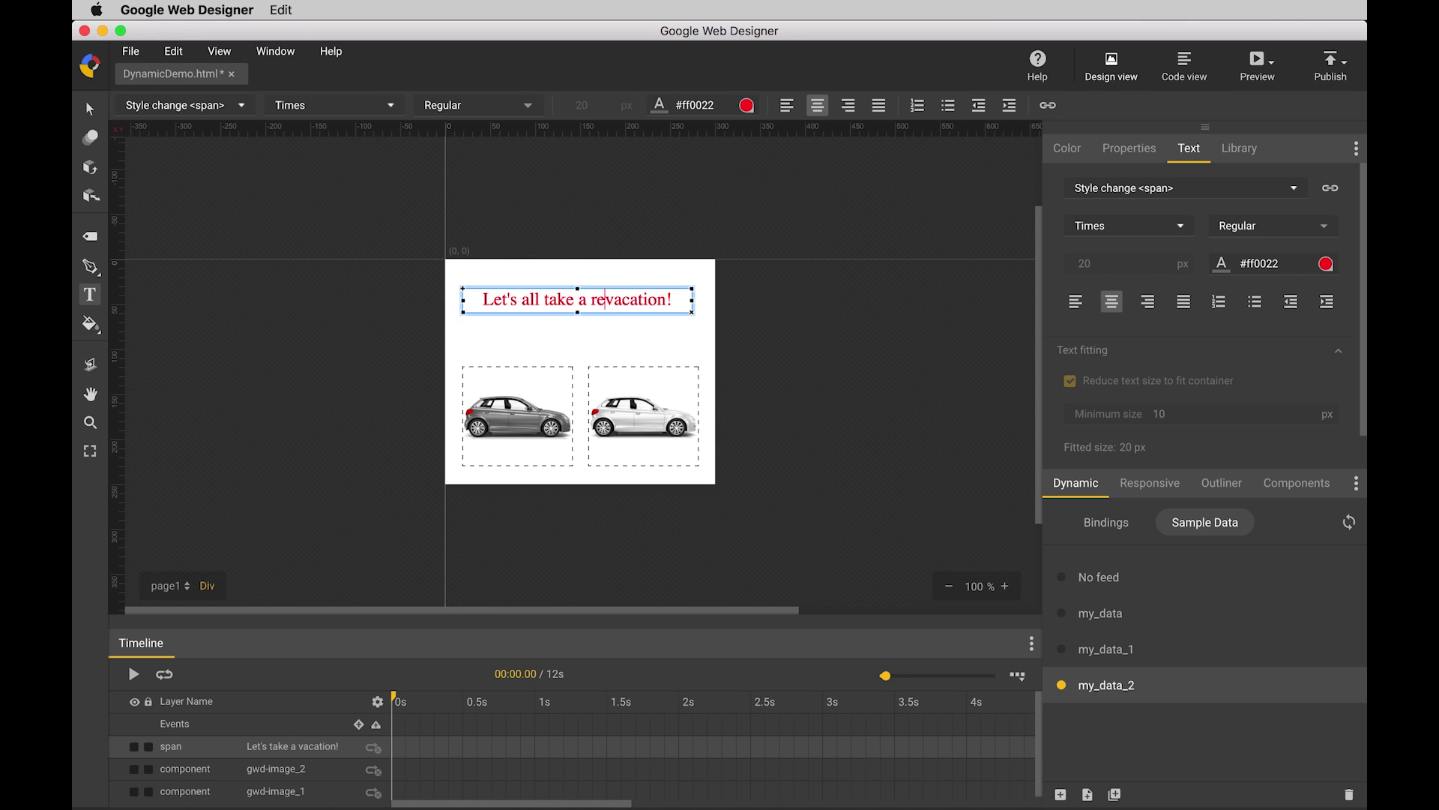
pyautogui.write('ing')
pyautogui.press('Escape')
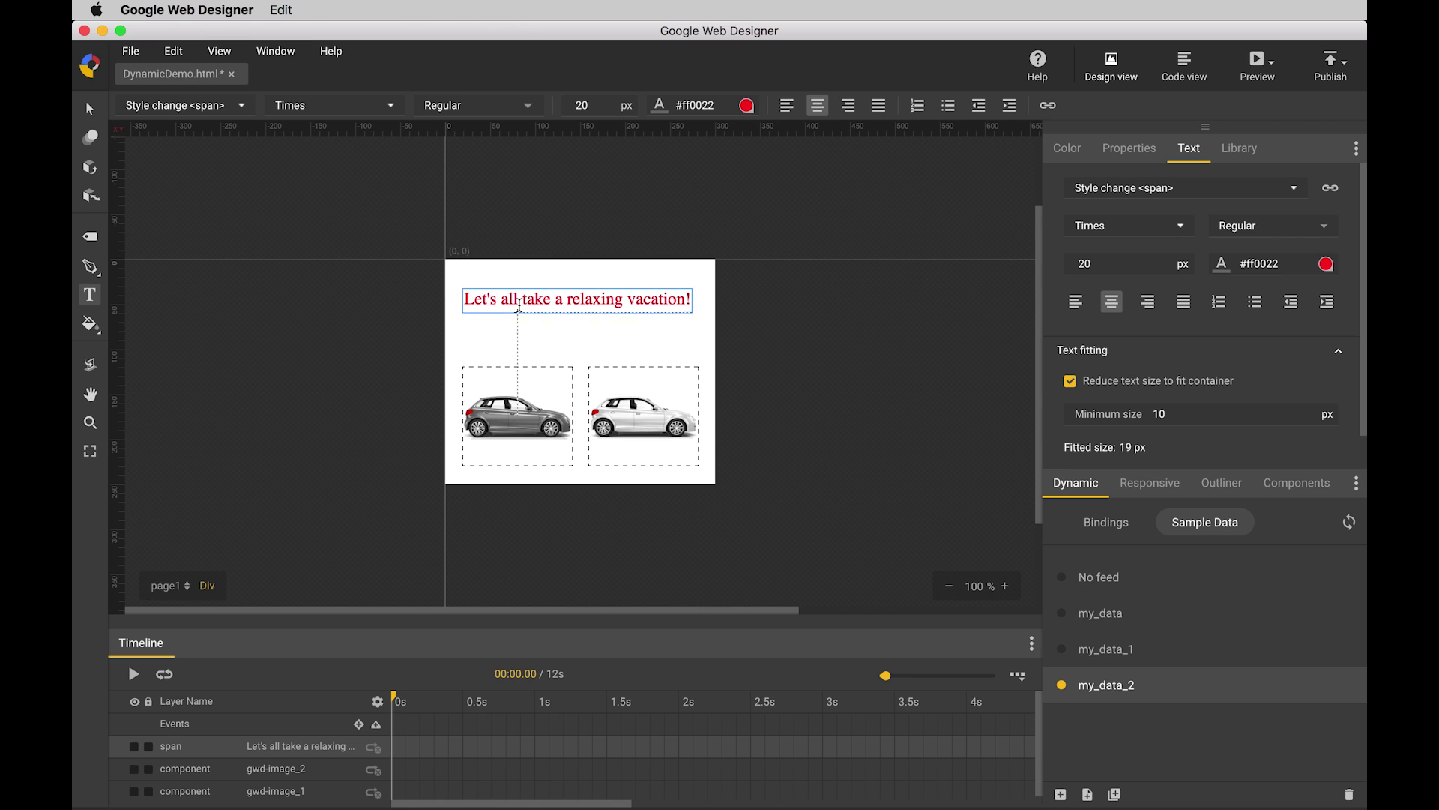
pyautogui.moveTo(570, 307); pyautogui.dragTo(826, 310)
# Turn off Reduce text size to fit container for the headline to compare the fit, and turn it back on.
pyautogui.click(90, 108)
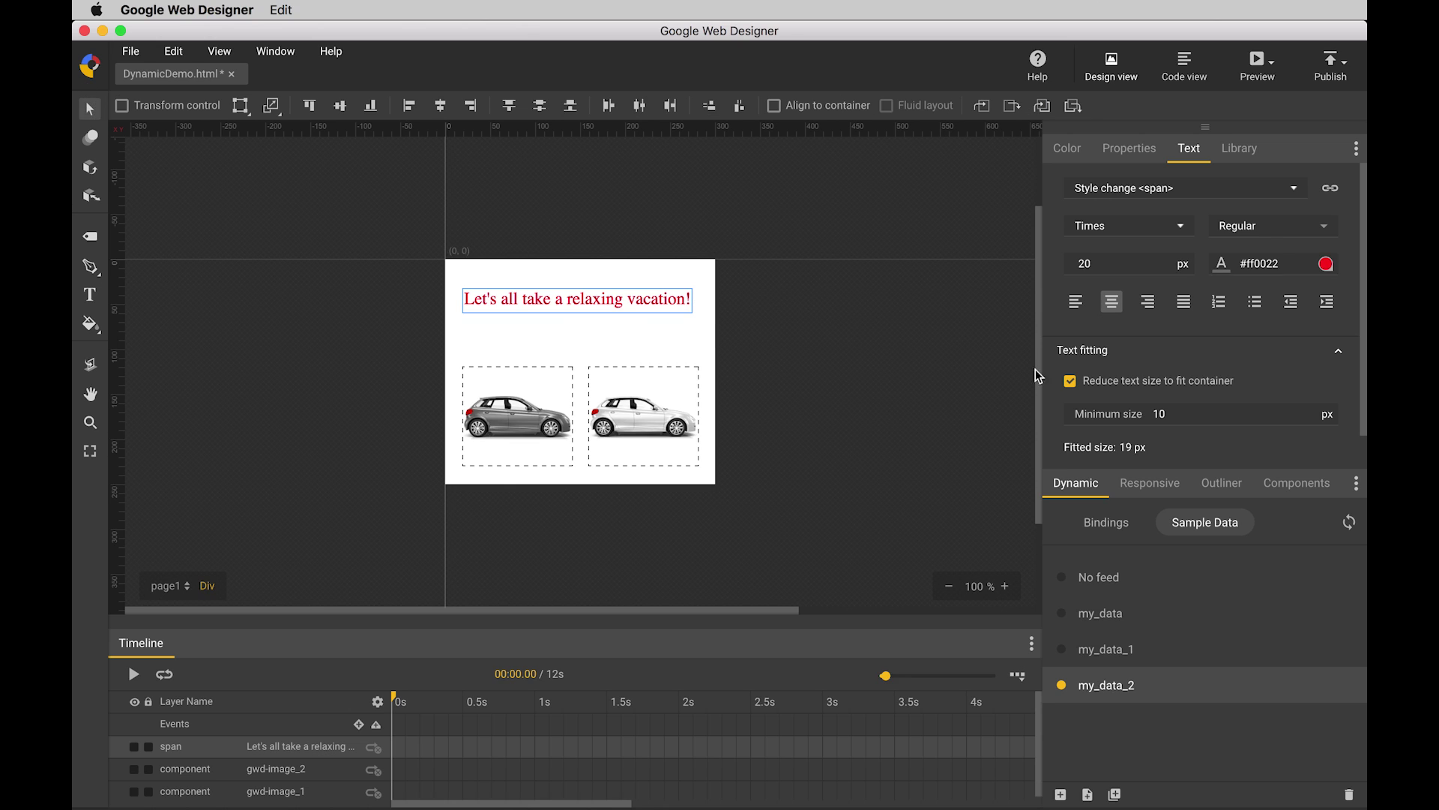
pyautogui.click(1070, 382)
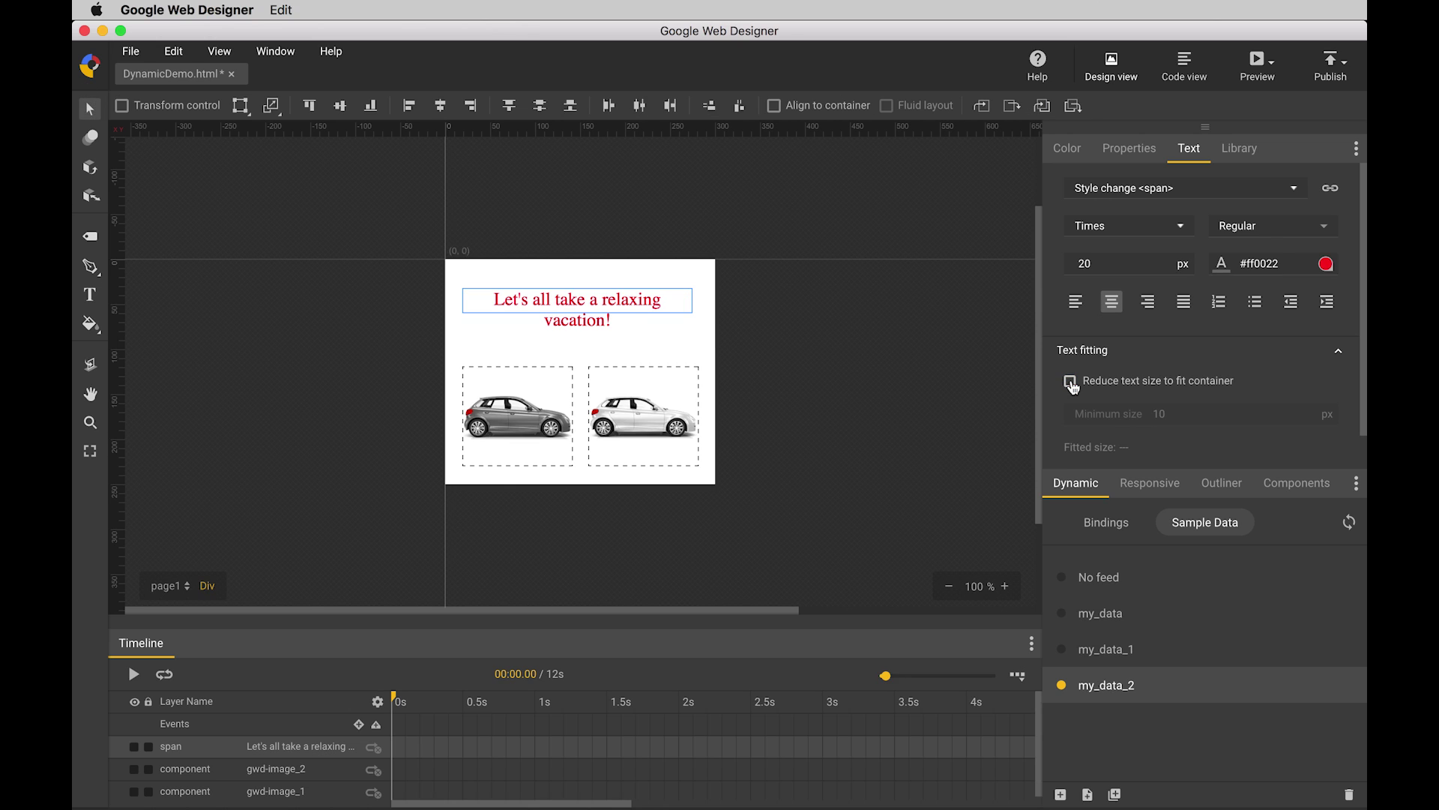
pyautogui.click(1070, 381)
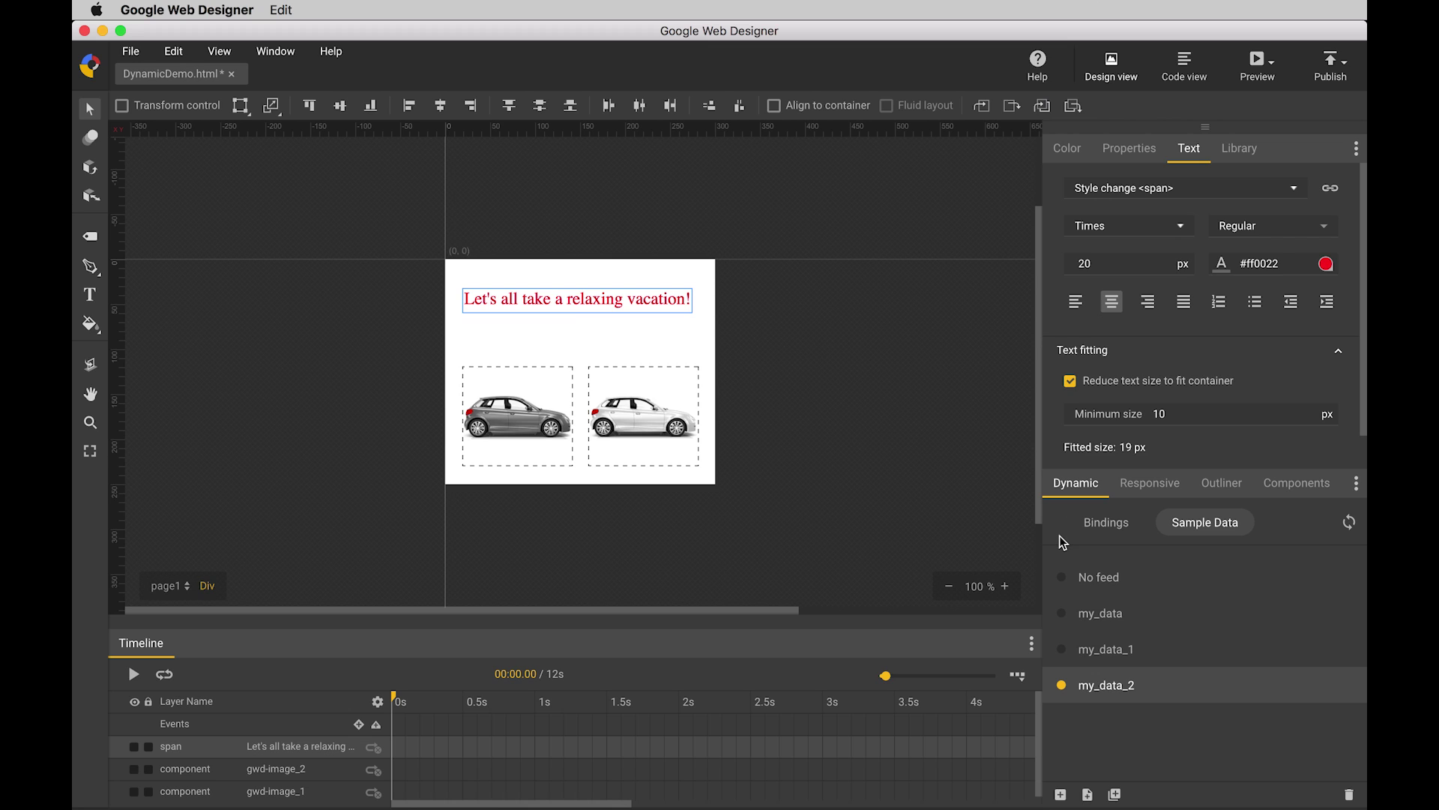
# Check the ad on the stage with the my_data_1, my_data and No feed sample data in turn.
pyautogui.click(1094, 649)
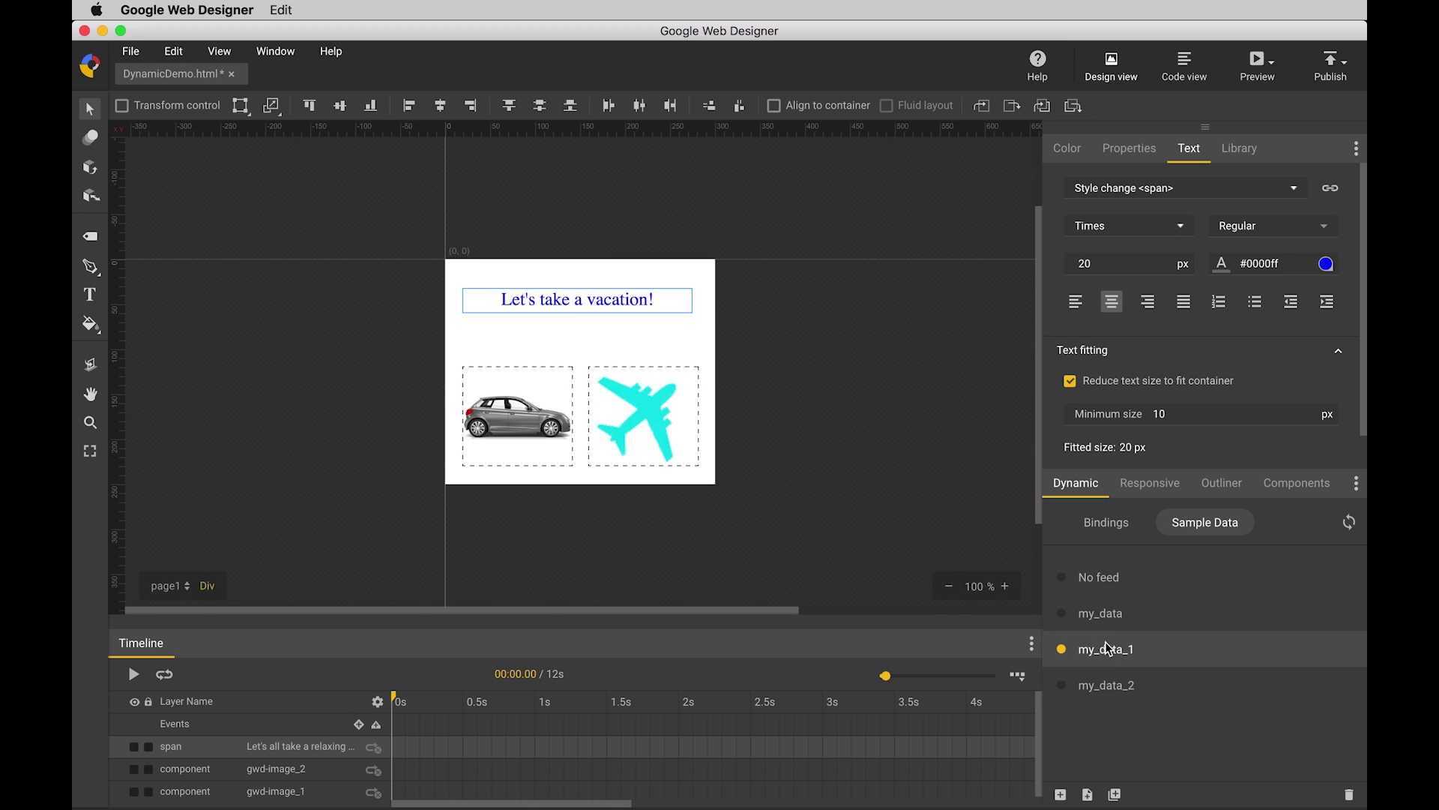
pyautogui.click(1111, 613)
pyautogui.click(1102, 579)
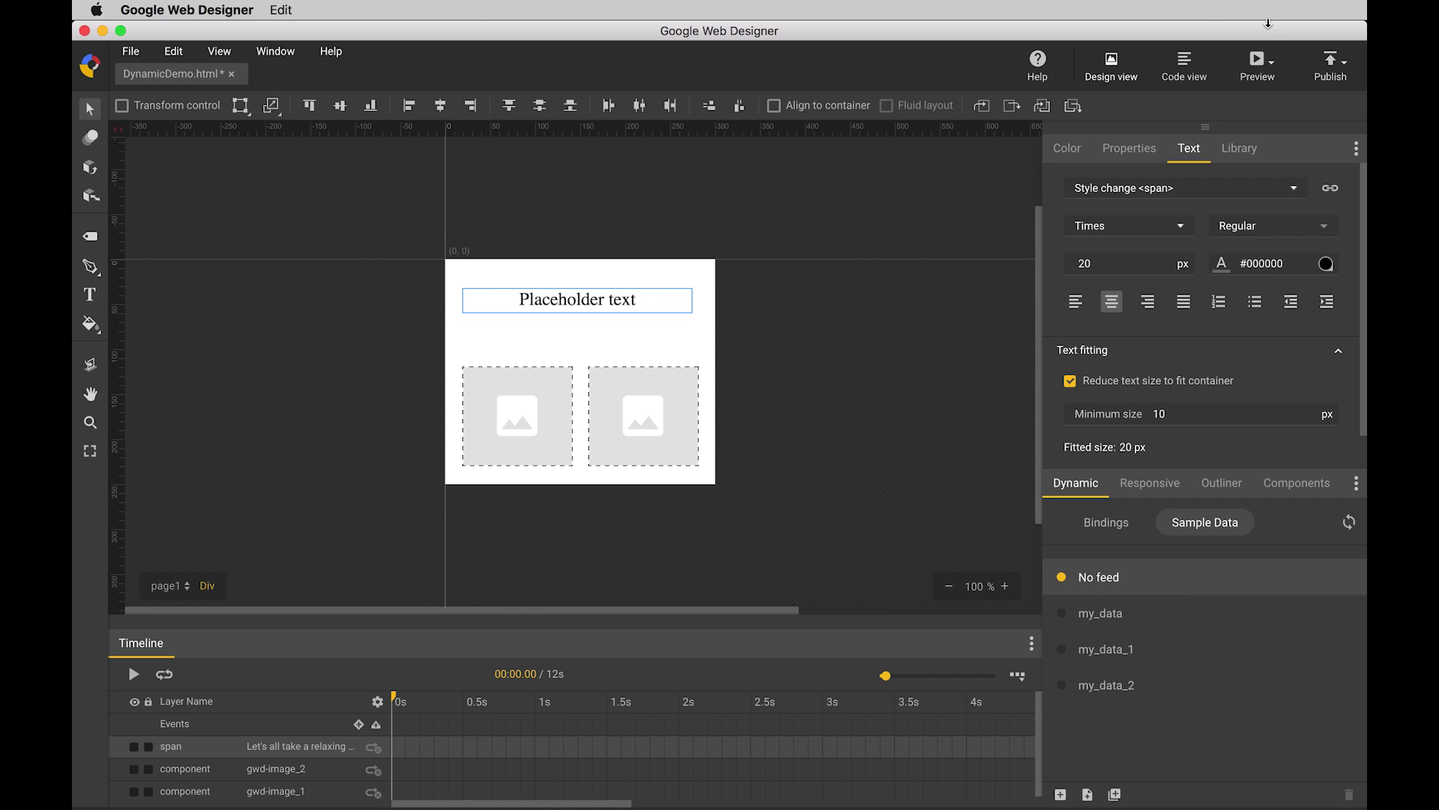
# Preview the ad in Chrome with all sample data sets and return to Google Web Designer.
pyautogui.click(1258, 66)
pyautogui.click(1187, 114)
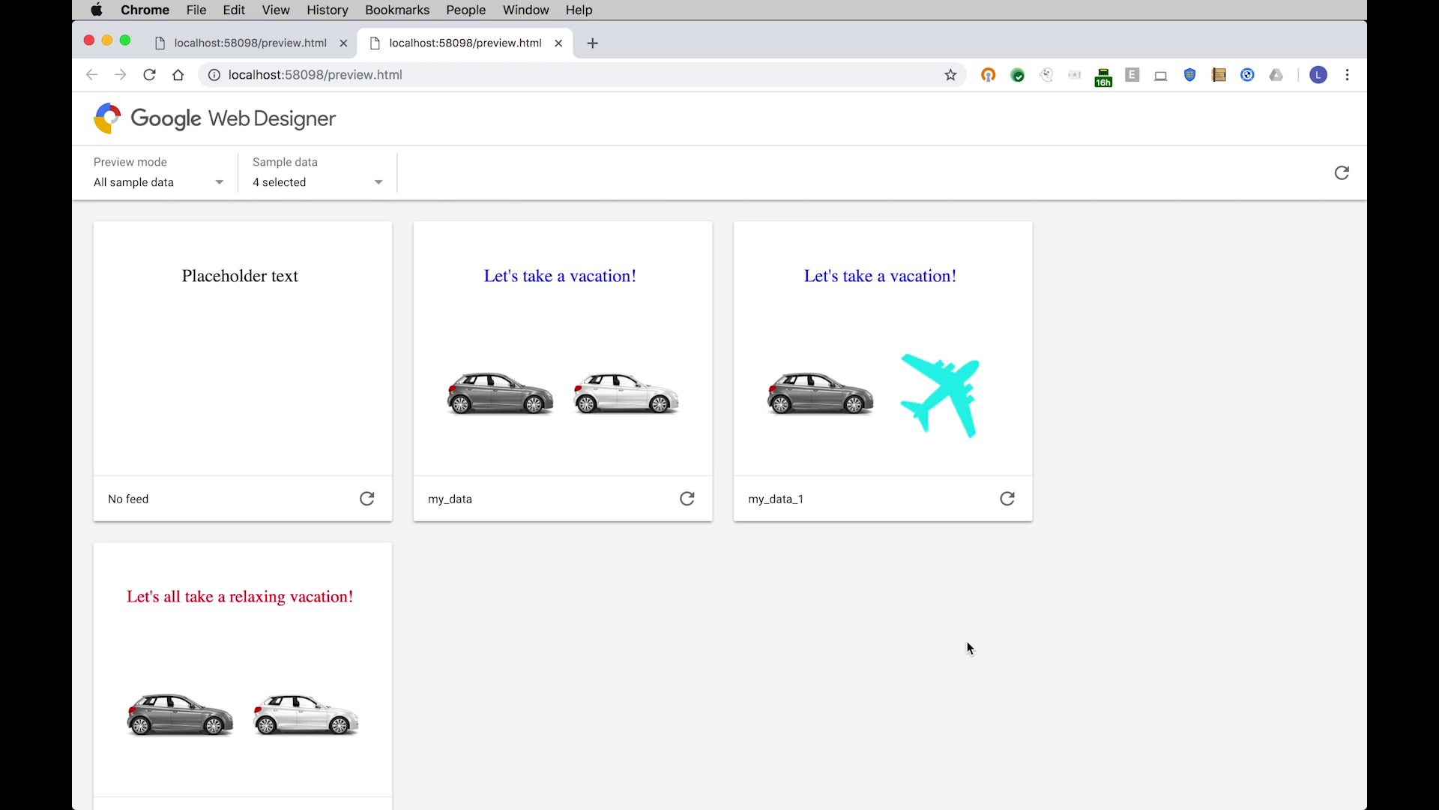
pyautogui.press('super+Tab')
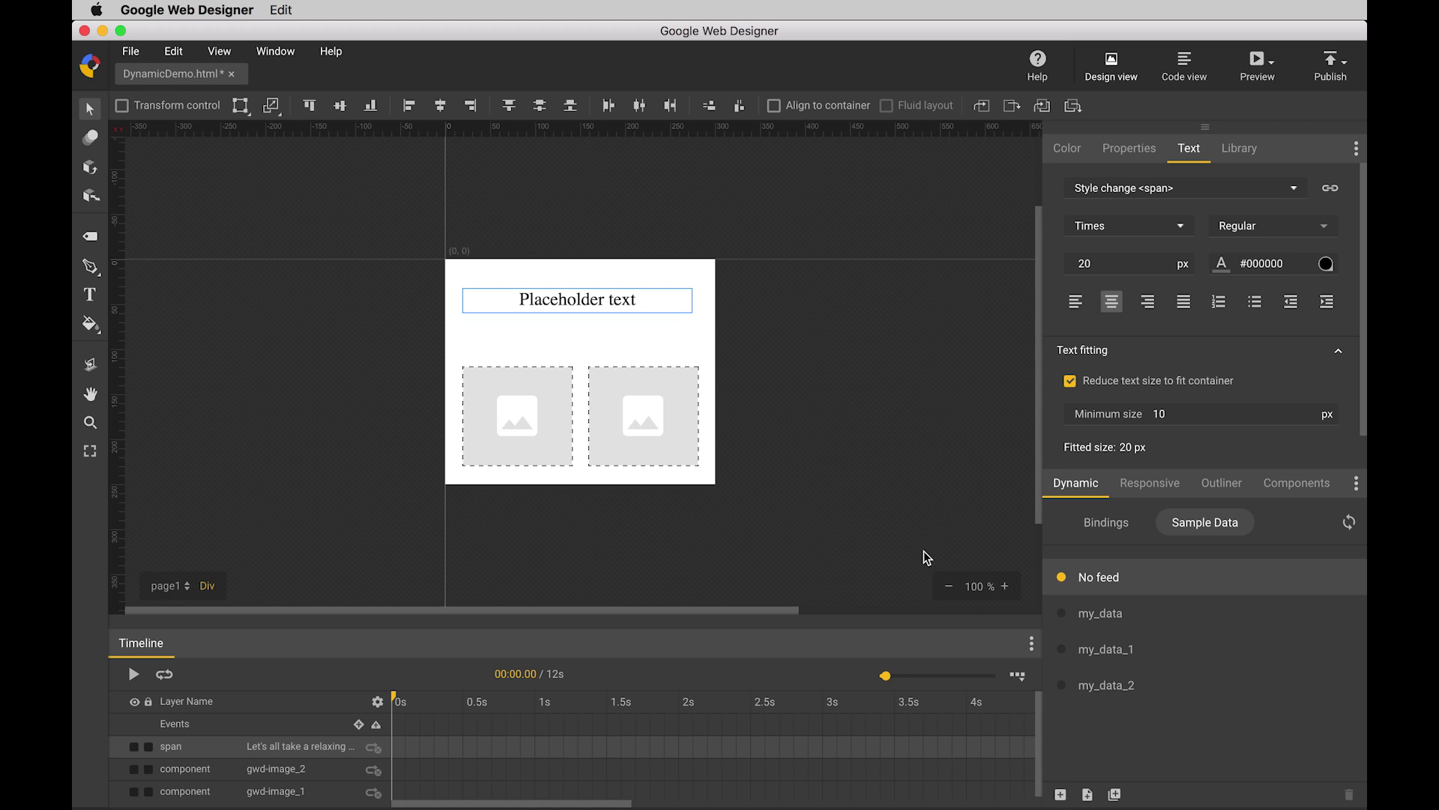
# Apply the my_data sample data to the ad and add it to the library.
pyautogui.click(1097, 611)
pyautogui.rightClick(1100, 618)
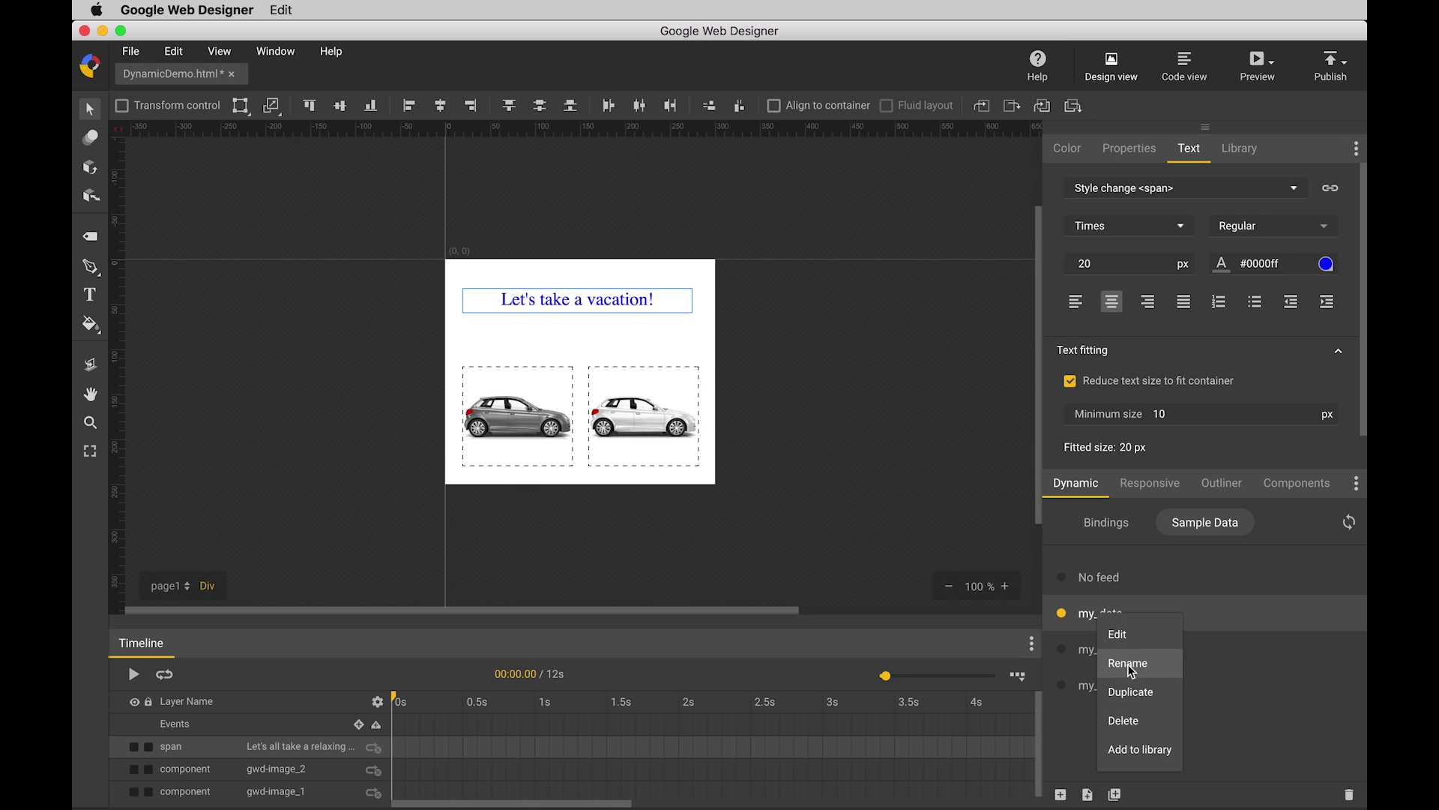
pyautogui.click(1138, 750)
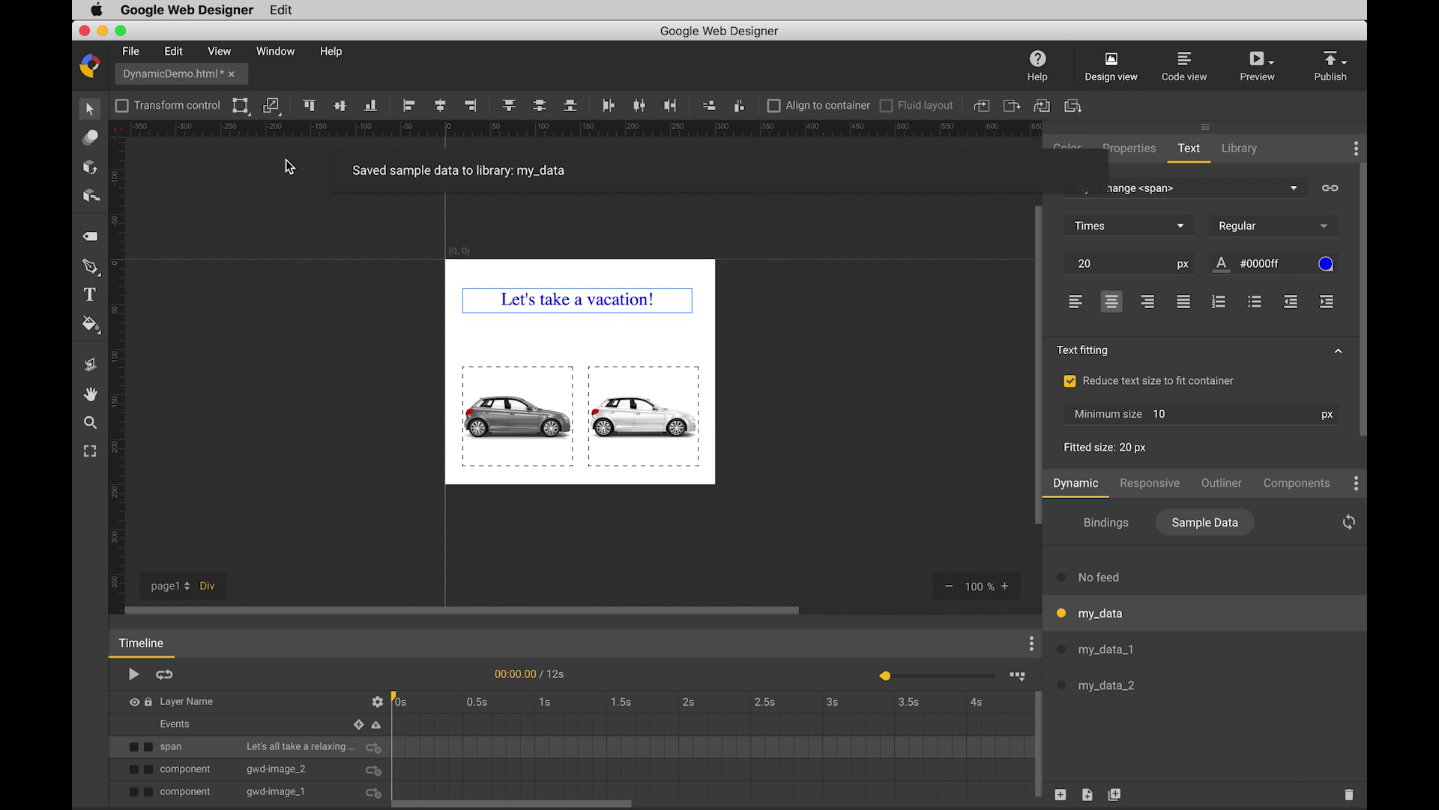
# Open the recent file DynamicDemo3.html and play its timeline animation.
pyautogui.click(131, 52)
pyautogui.moveTo(173, 160)
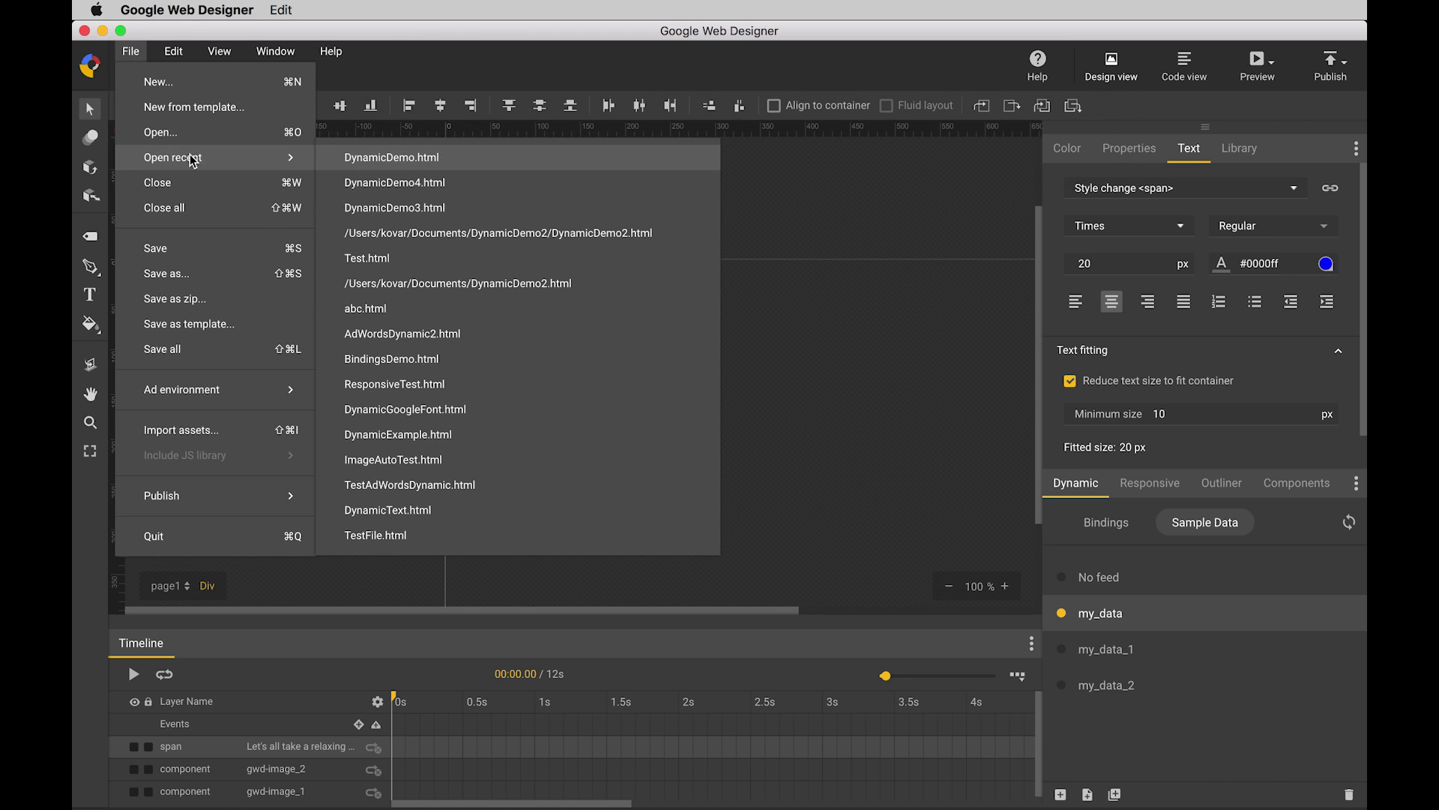
pyautogui.click(369, 214)
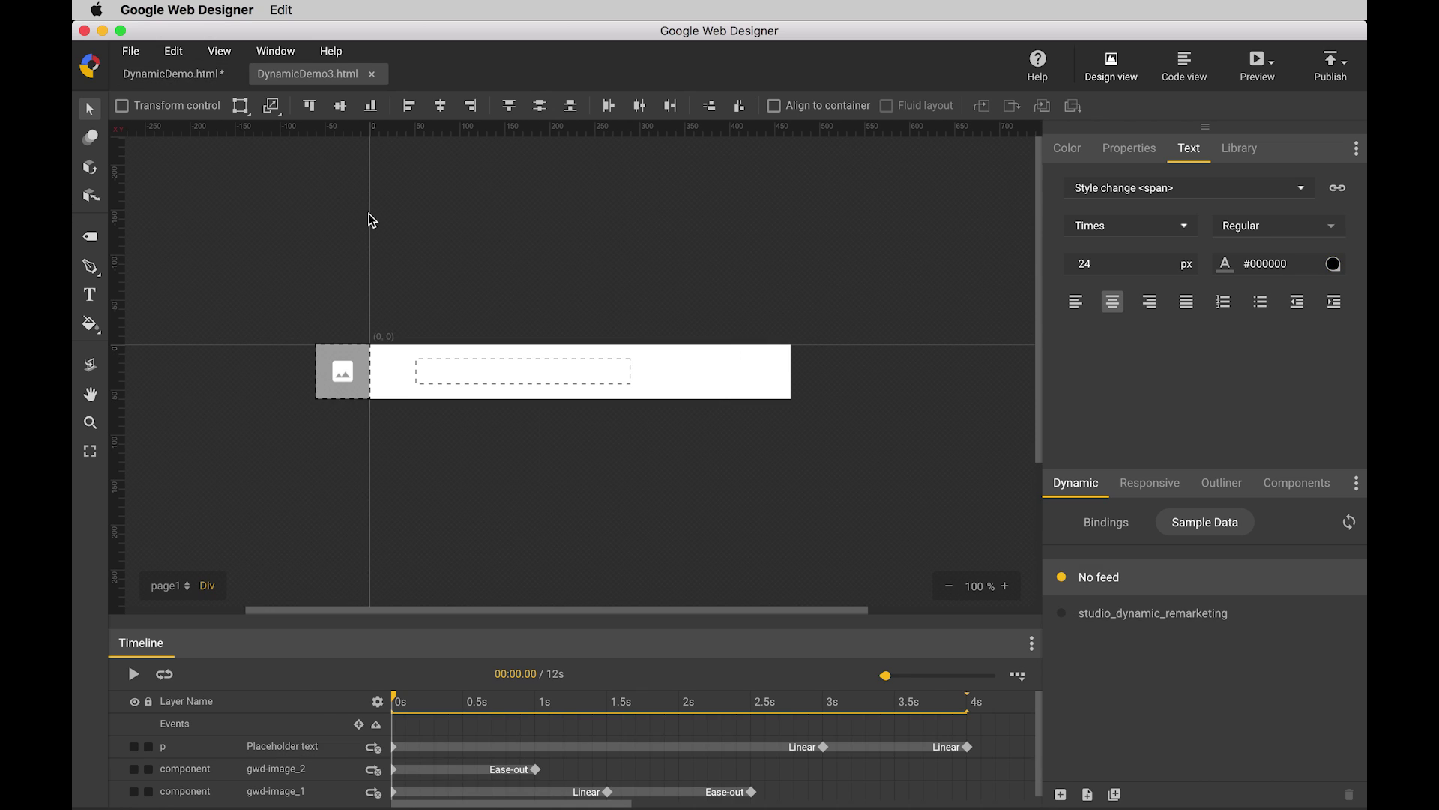
pyautogui.click(133, 676)
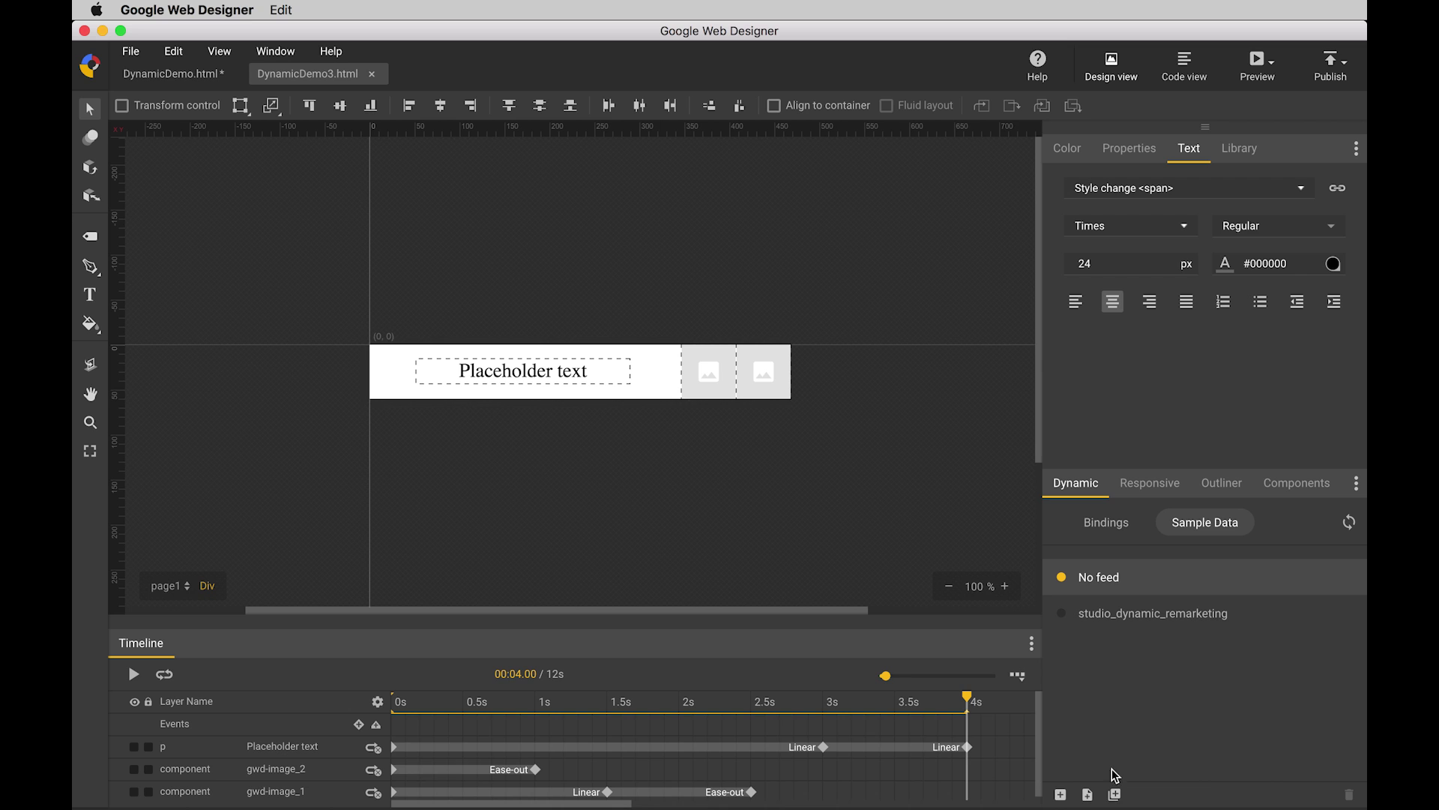
# Import my_data from the sample data library, apply it to the ad and play the timeline animation.
pyautogui.click(1115, 795)
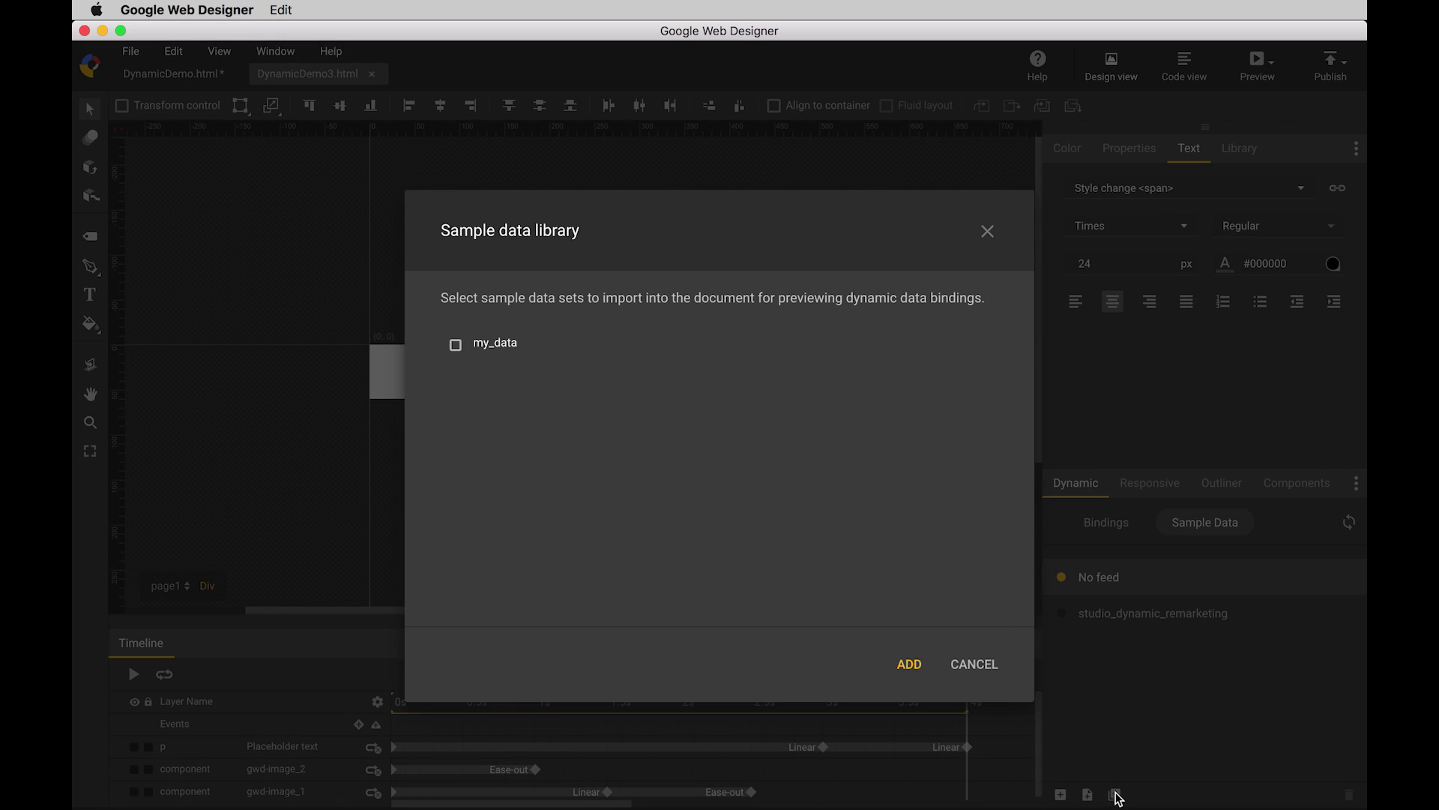
pyautogui.click(456, 344)
pyautogui.click(910, 665)
pyautogui.click(1103, 612)
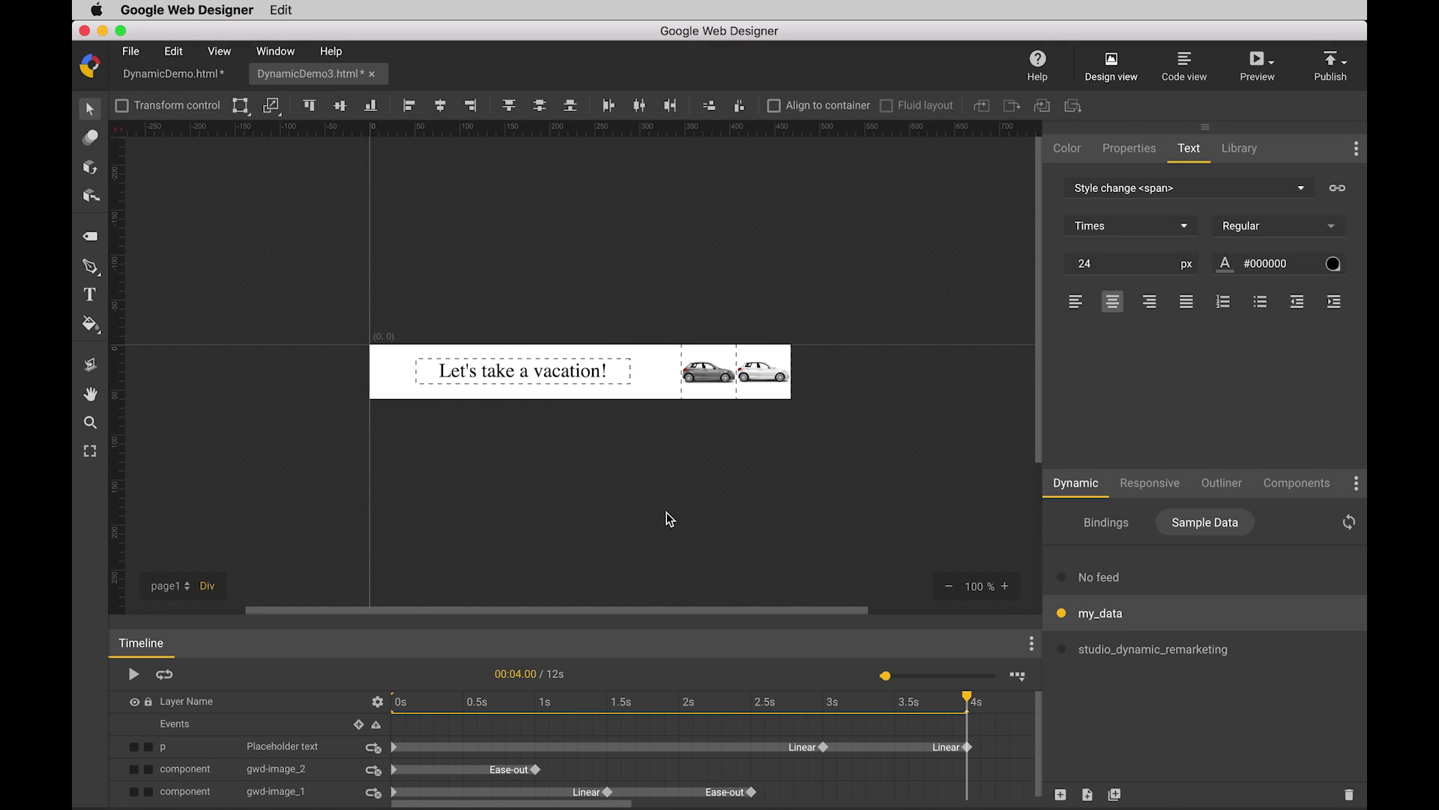
pyautogui.click(135, 675)
# Open the recent file DynamicDemo4.html.
pyautogui.click(132, 53)
pyautogui.moveTo(180, 154)
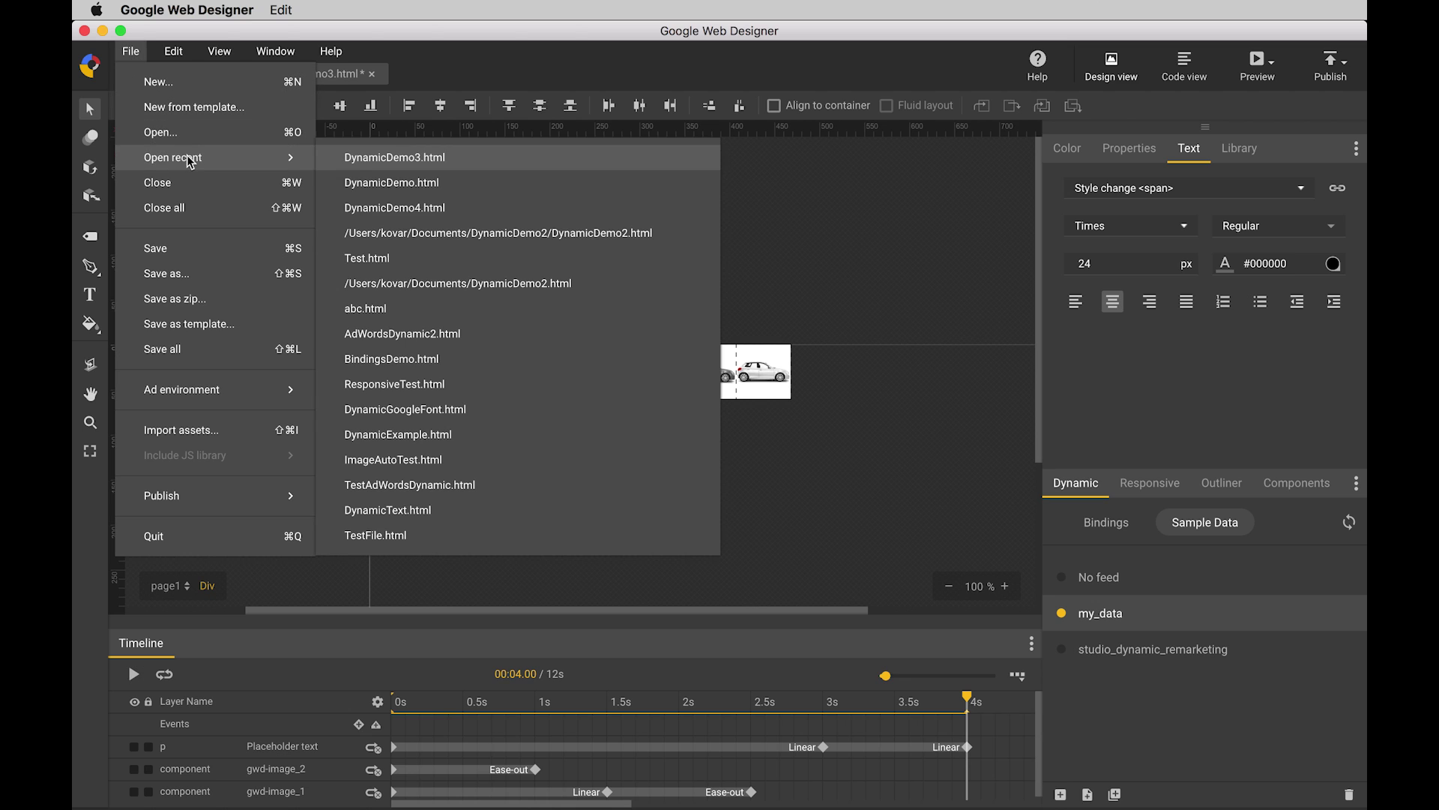
pyautogui.click(397, 208)
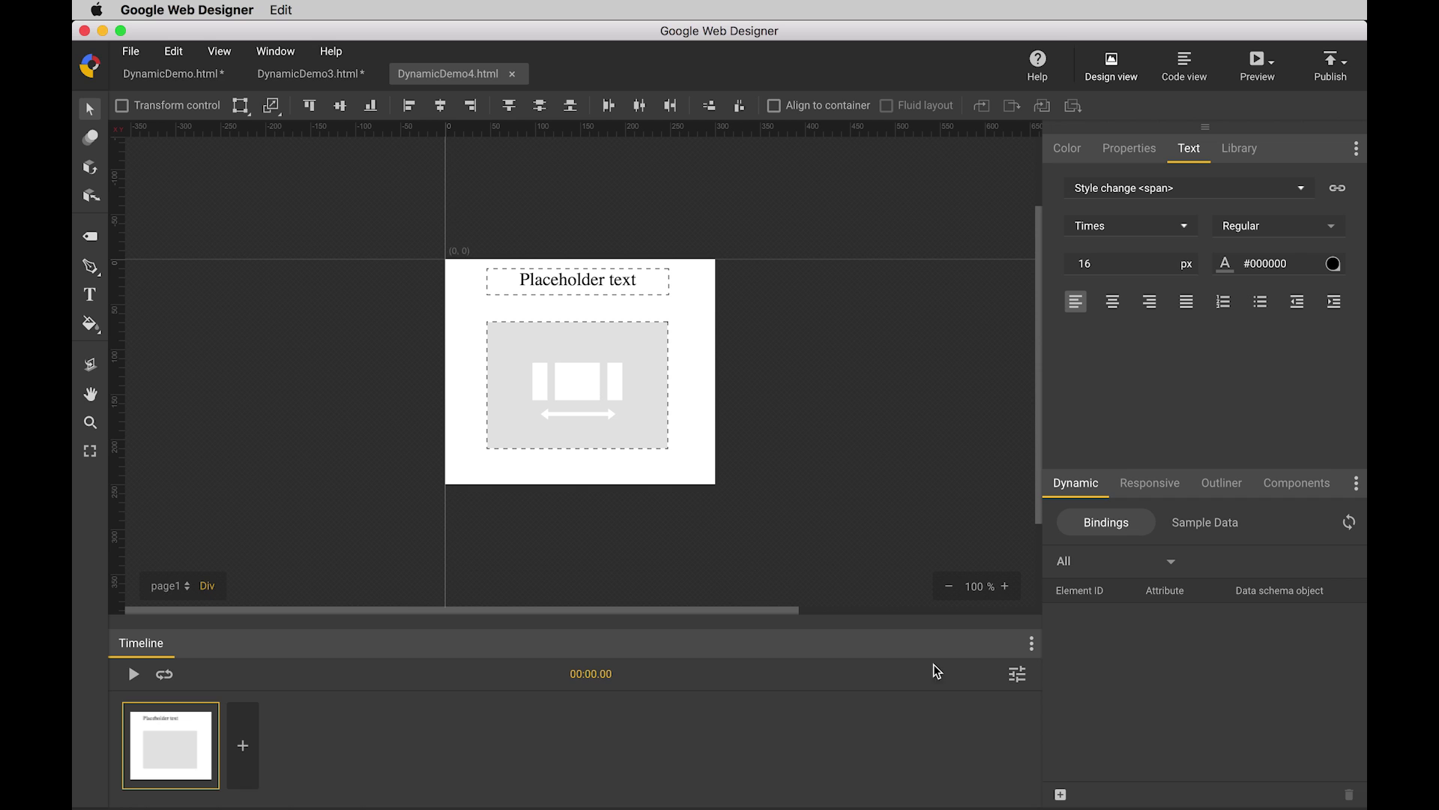
# Set up the ad's dynamic properties with the Standard schema type and the Dynamic remarketing data schema.
pyautogui.click(1060, 794)
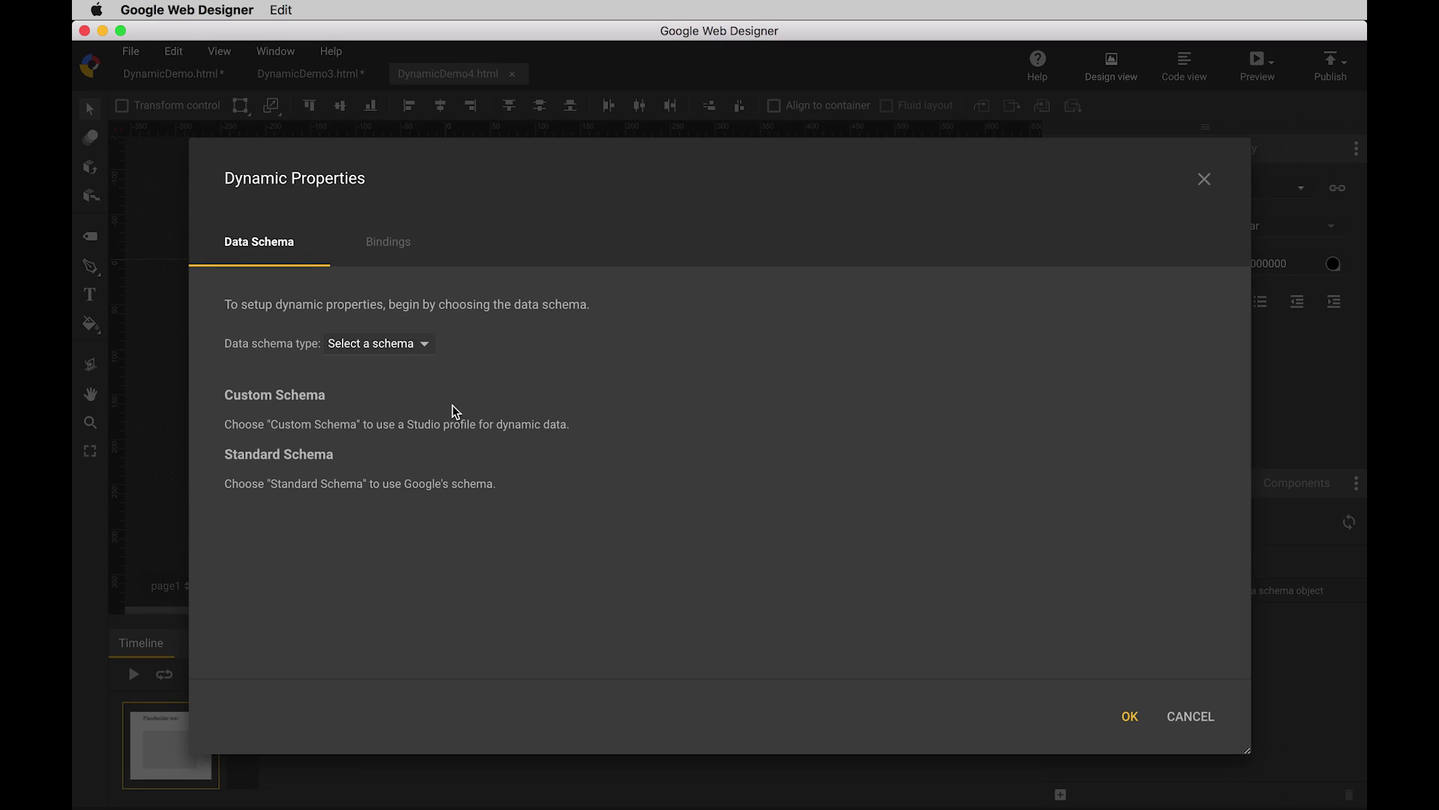
pyautogui.click(360, 343)
pyautogui.click(361, 400)
pyautogui.click(360, 384)
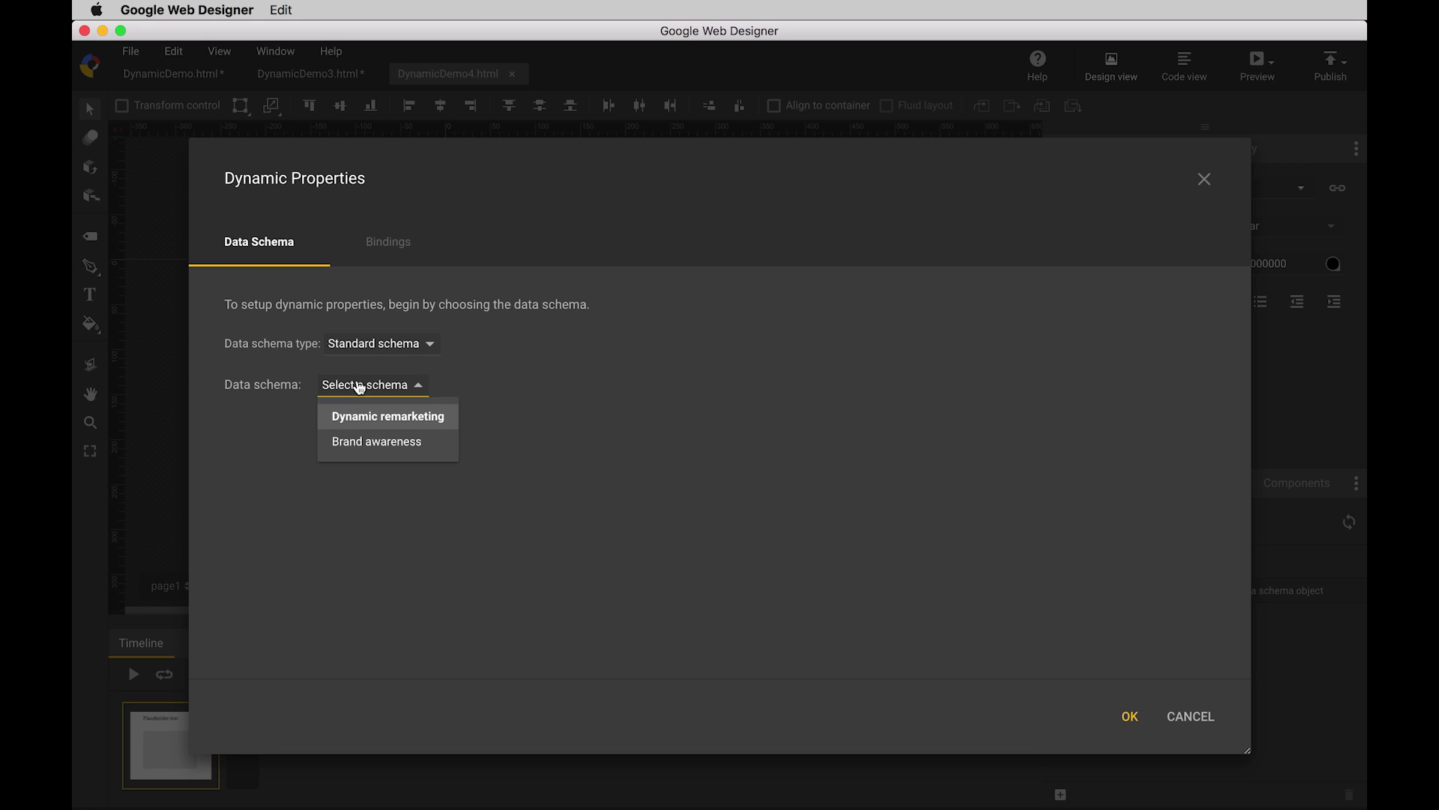
pyautogui.click(362, 416)
# Bind the Images attribute of gwd-swipegallery_1 to the Product data schema object.
pyautogui.click(356, 383)
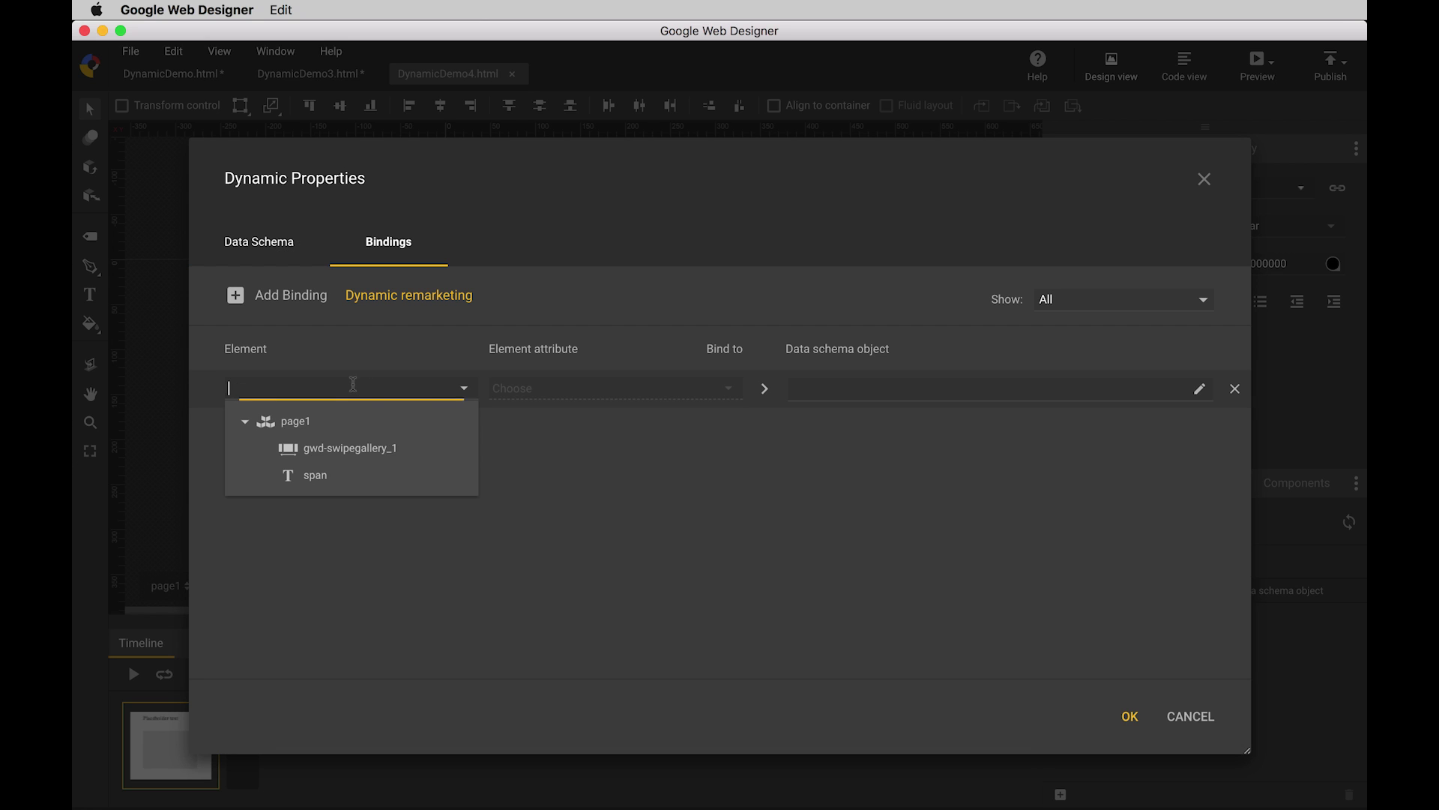
pyautogui.click(354, 449)
pyautogui.click(527, 391)
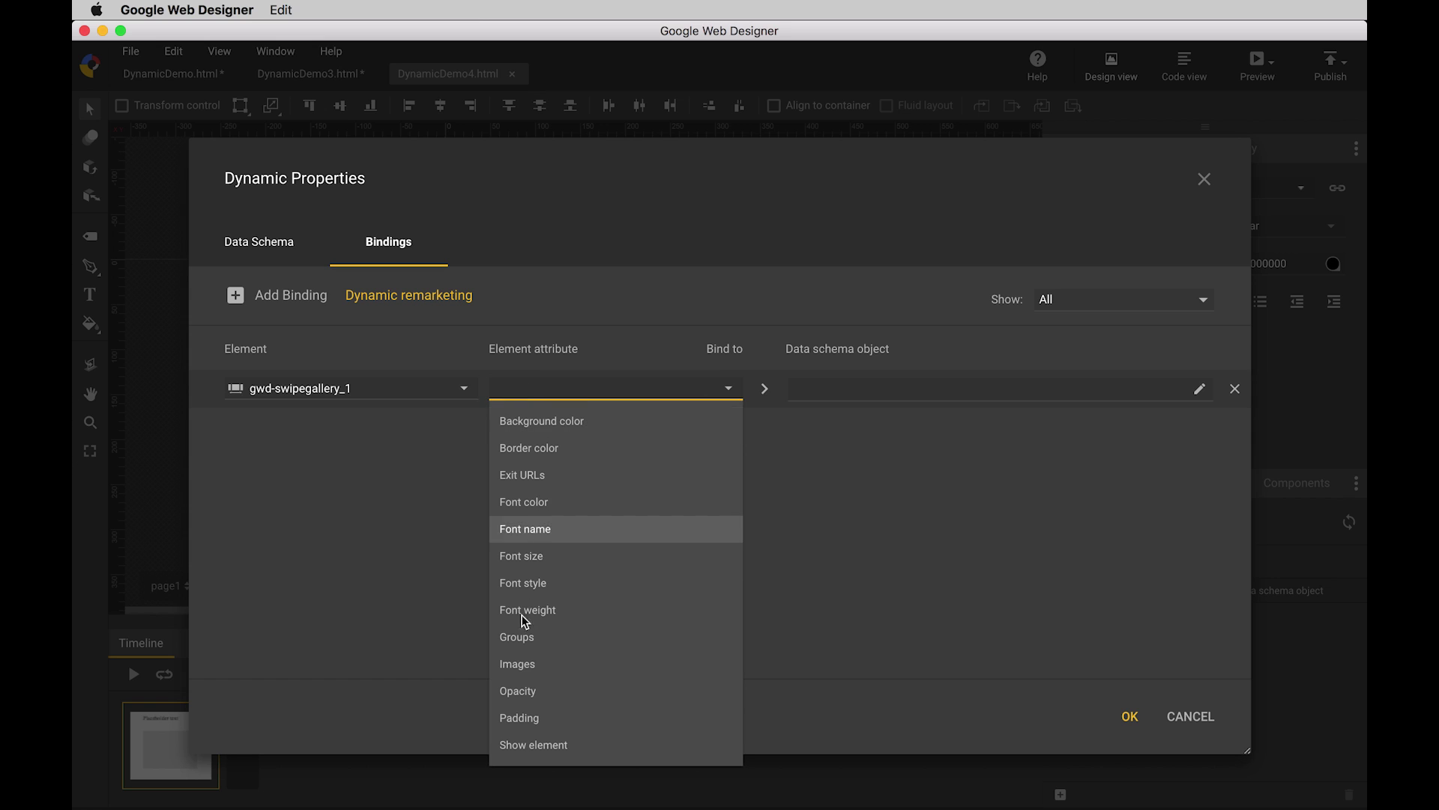
pyautogui.click(527, 664)
pyautogui.click(844, 391)
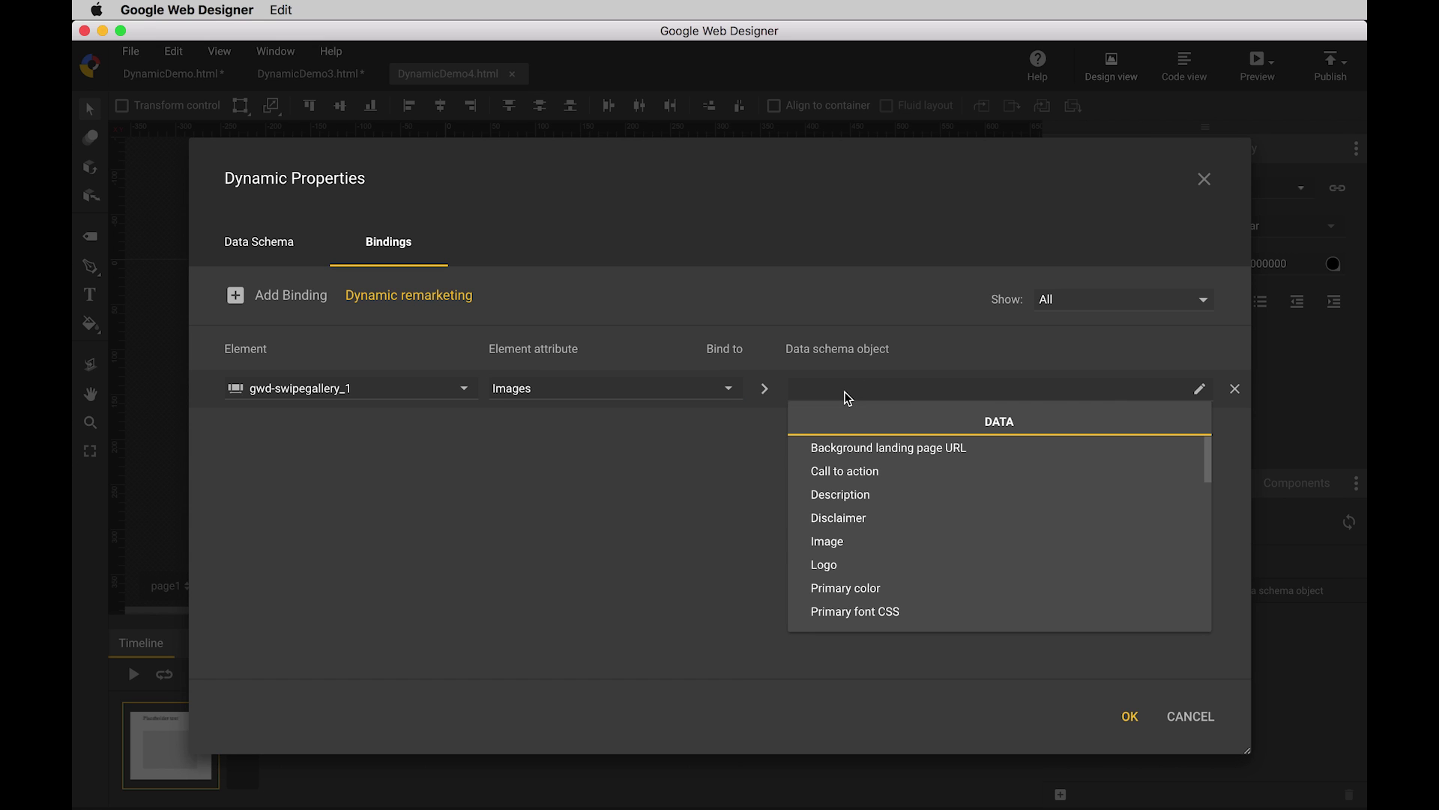
pyautogui.scroll(-3, 885, 549)
pyautogui.scroll(-3, 888, 554)
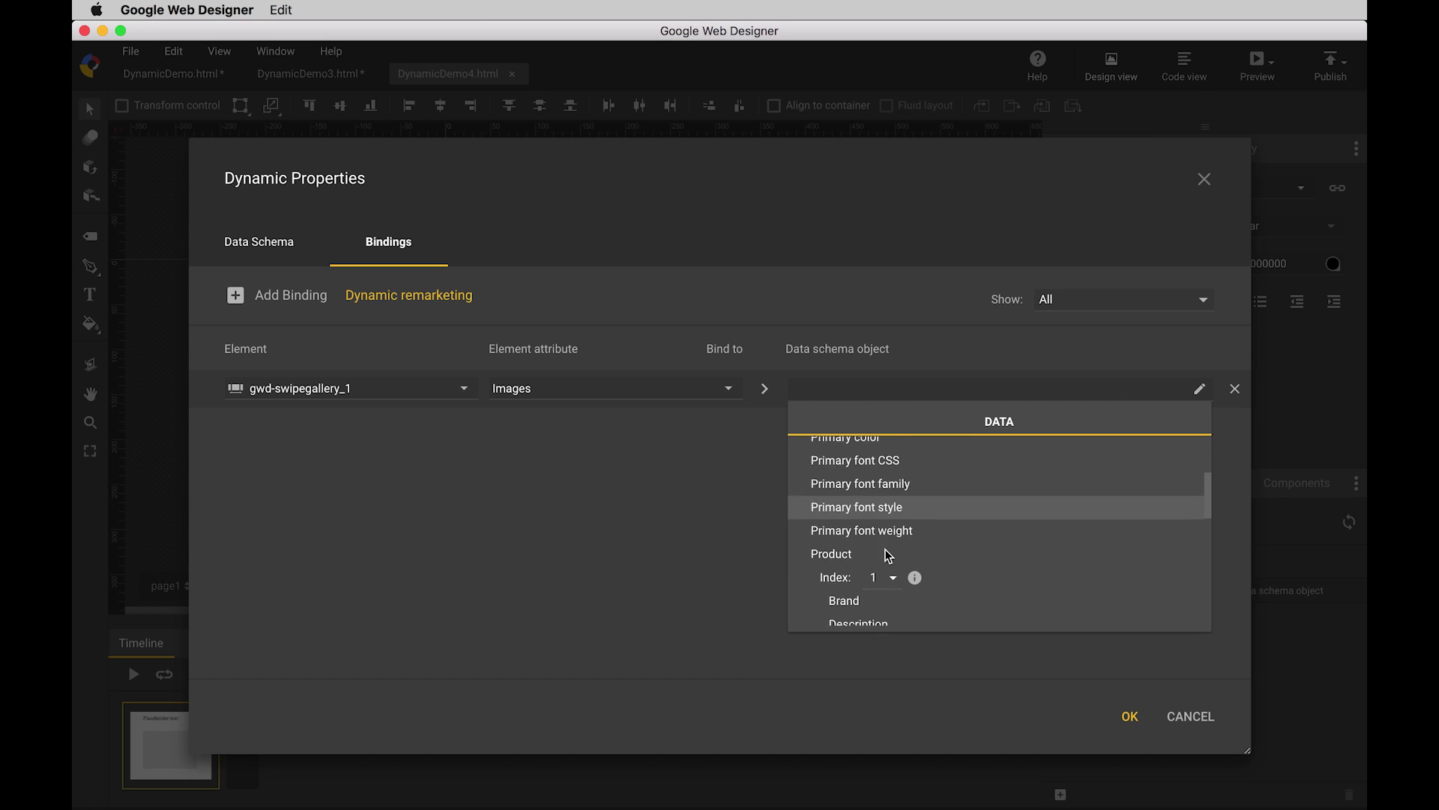
pyautogui.click(847, 528)
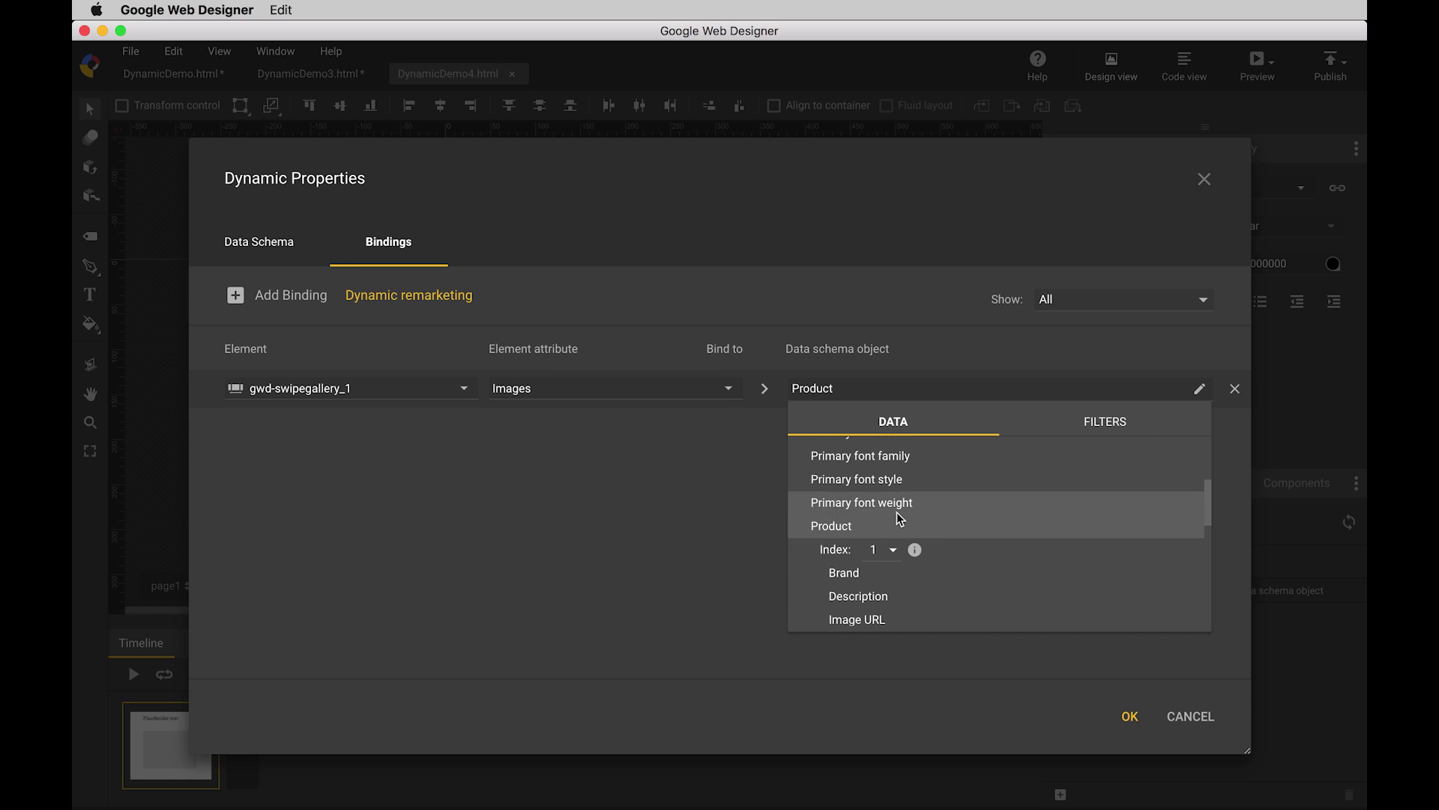
# Add a Pluck and join filter for Image URL to the gallery's Product binding and save the dynamic properties.
pyautogui.click(1104, 427)
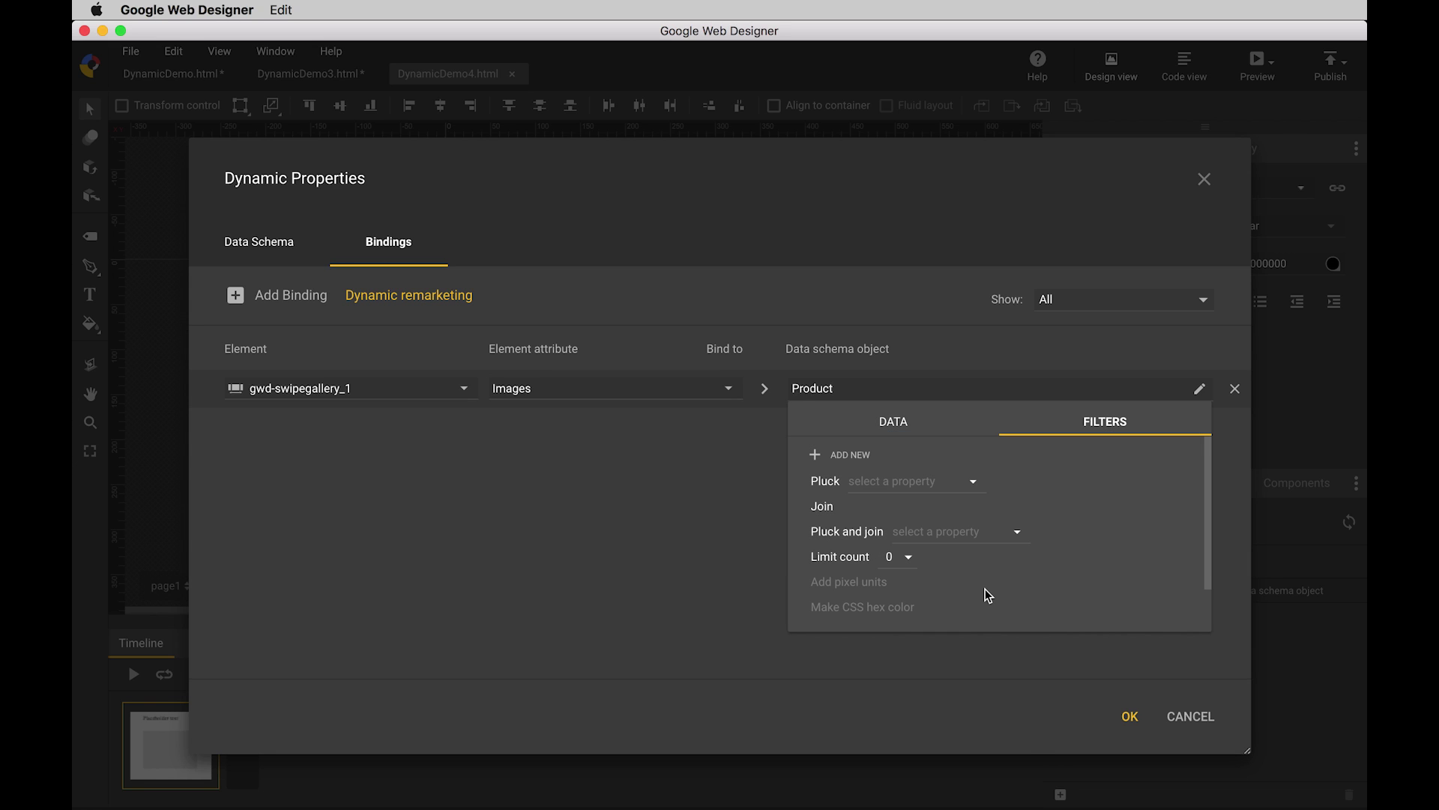
pyautogui.click(874, 533)
pyautogui.click(945, 535)
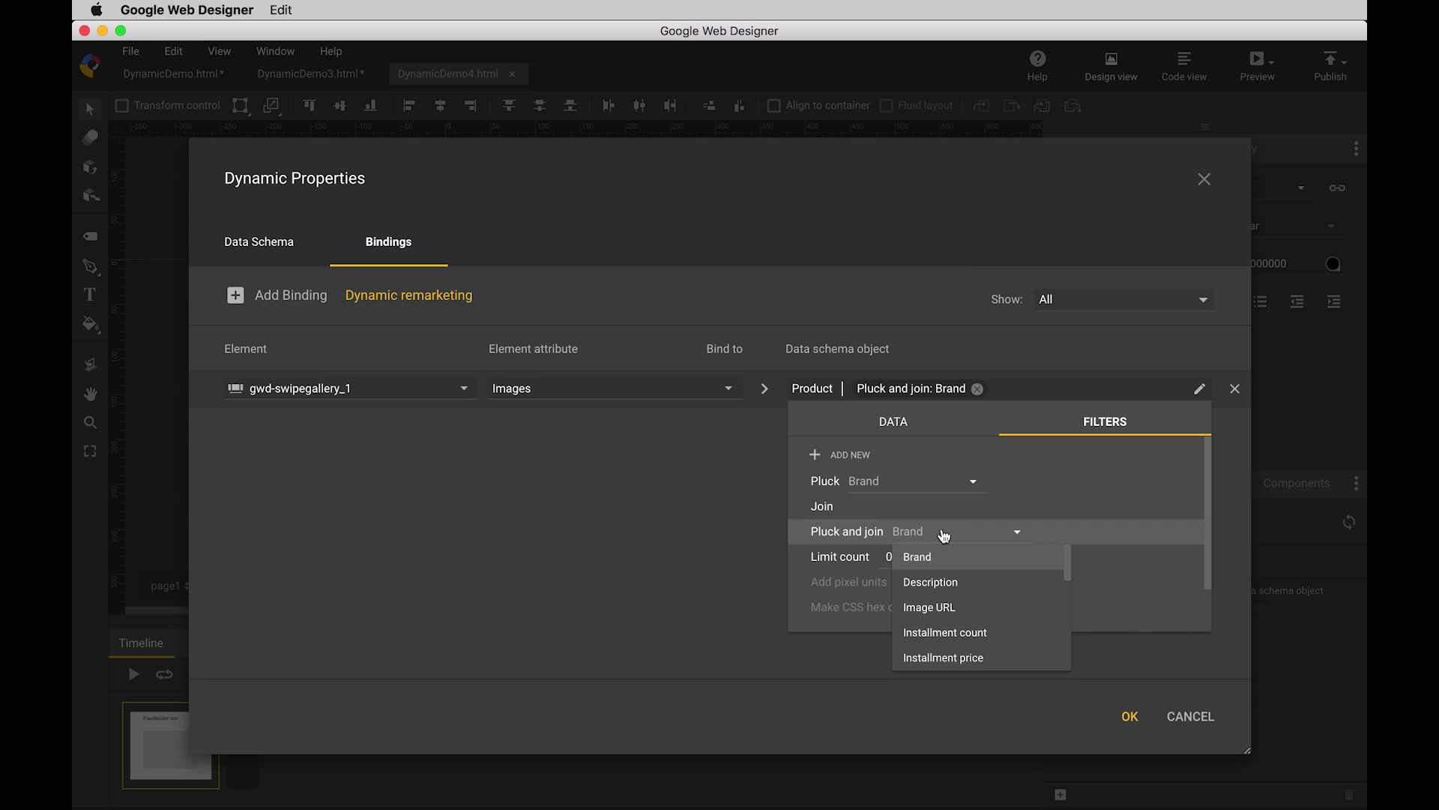
pyautogui.click(948, 609)
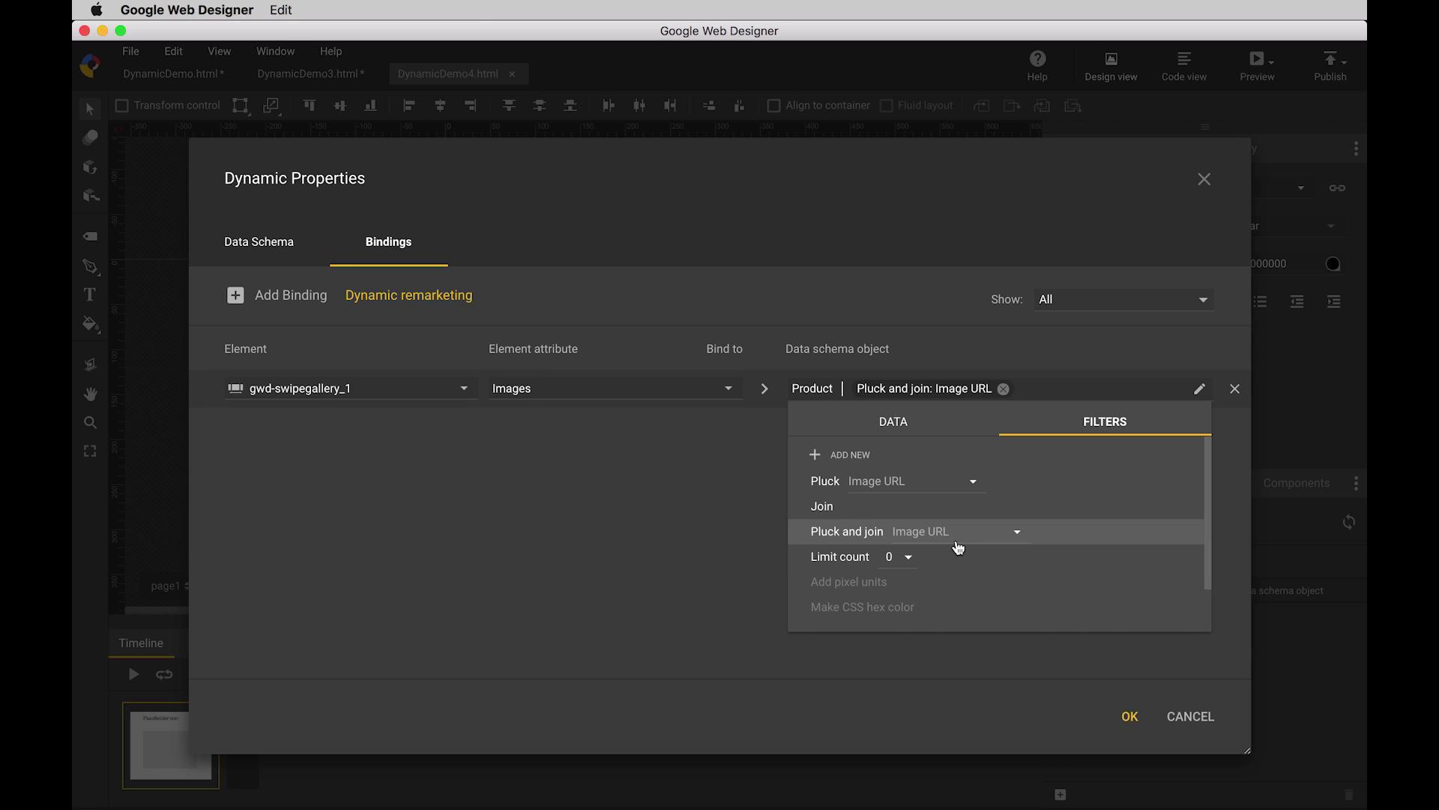
pyautogui.click(1125, 712)
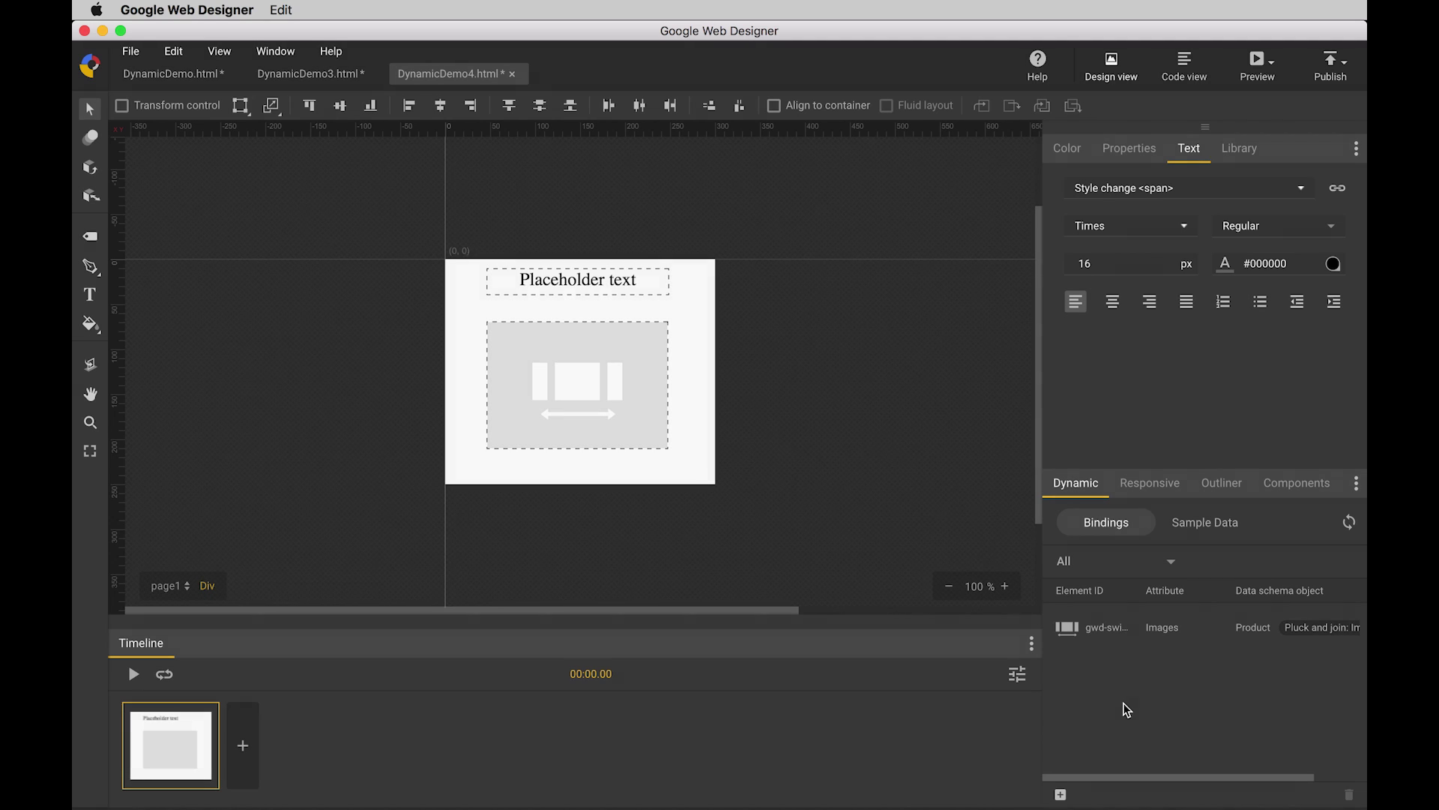
# Show the swipeable gallery's component properties and apply the studio_dynamic_remarketing sample data to the ad.
pyautogui.click(513, 360)
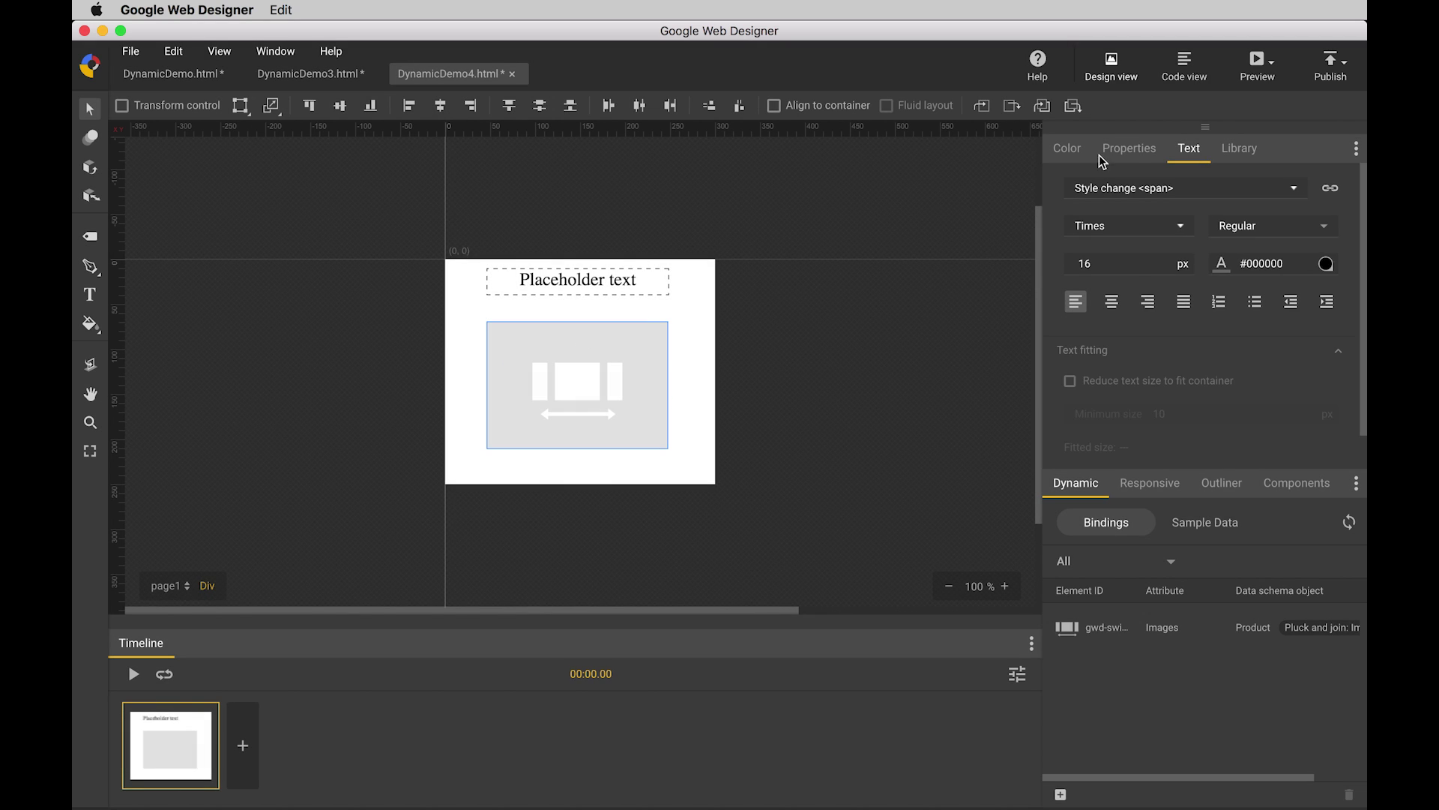
pyautogui.click(1130, 148)
pyautogui.scroll(-2, 1147, 363)
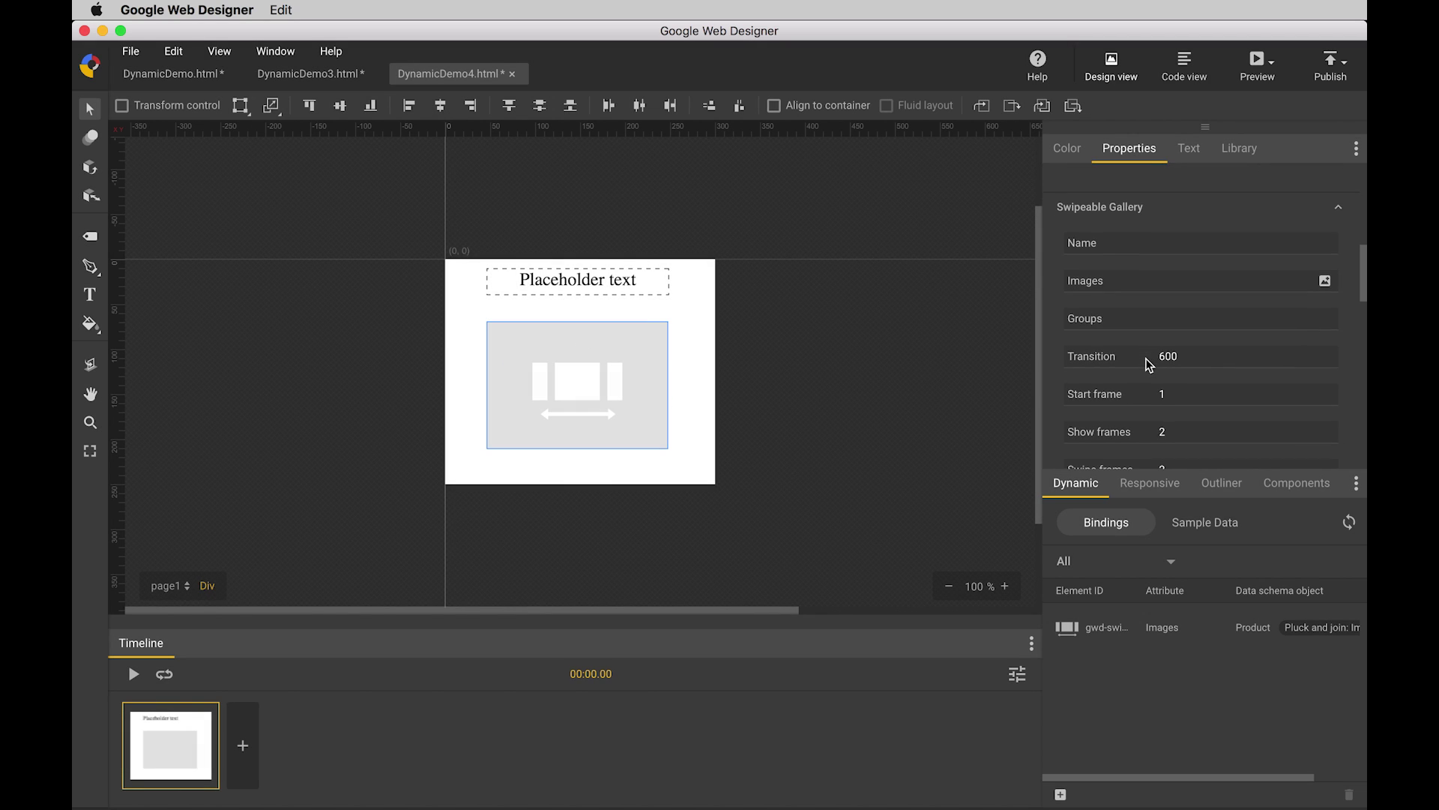
pyautogui.click(1205, 534)
pyautogui.click(1163, 611)
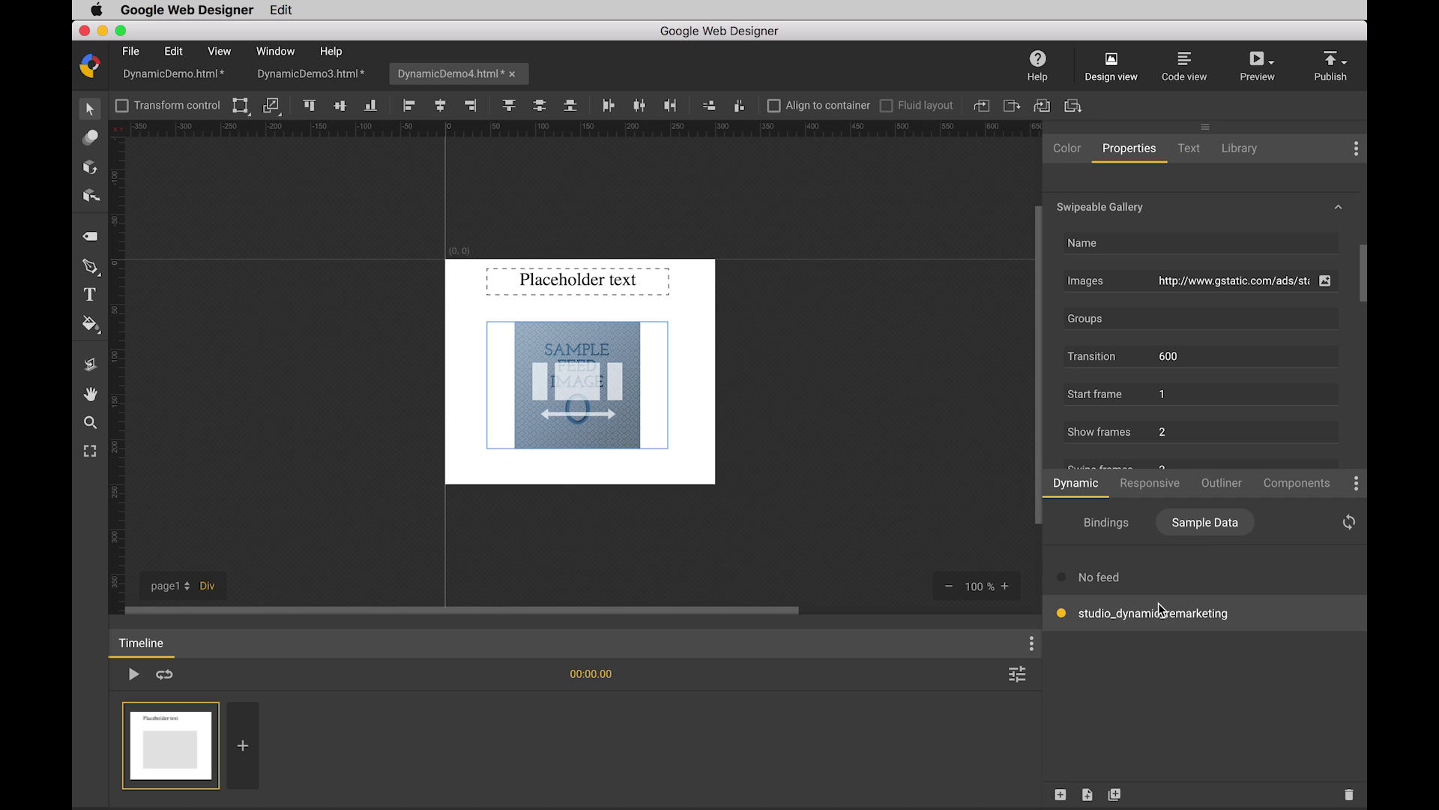
# Inspect the end of the gallery's Images value, preview the ad in Chrome and return to Google Web Designer.
pyautogui.click(1245, 280)
pyautogui.press('End')
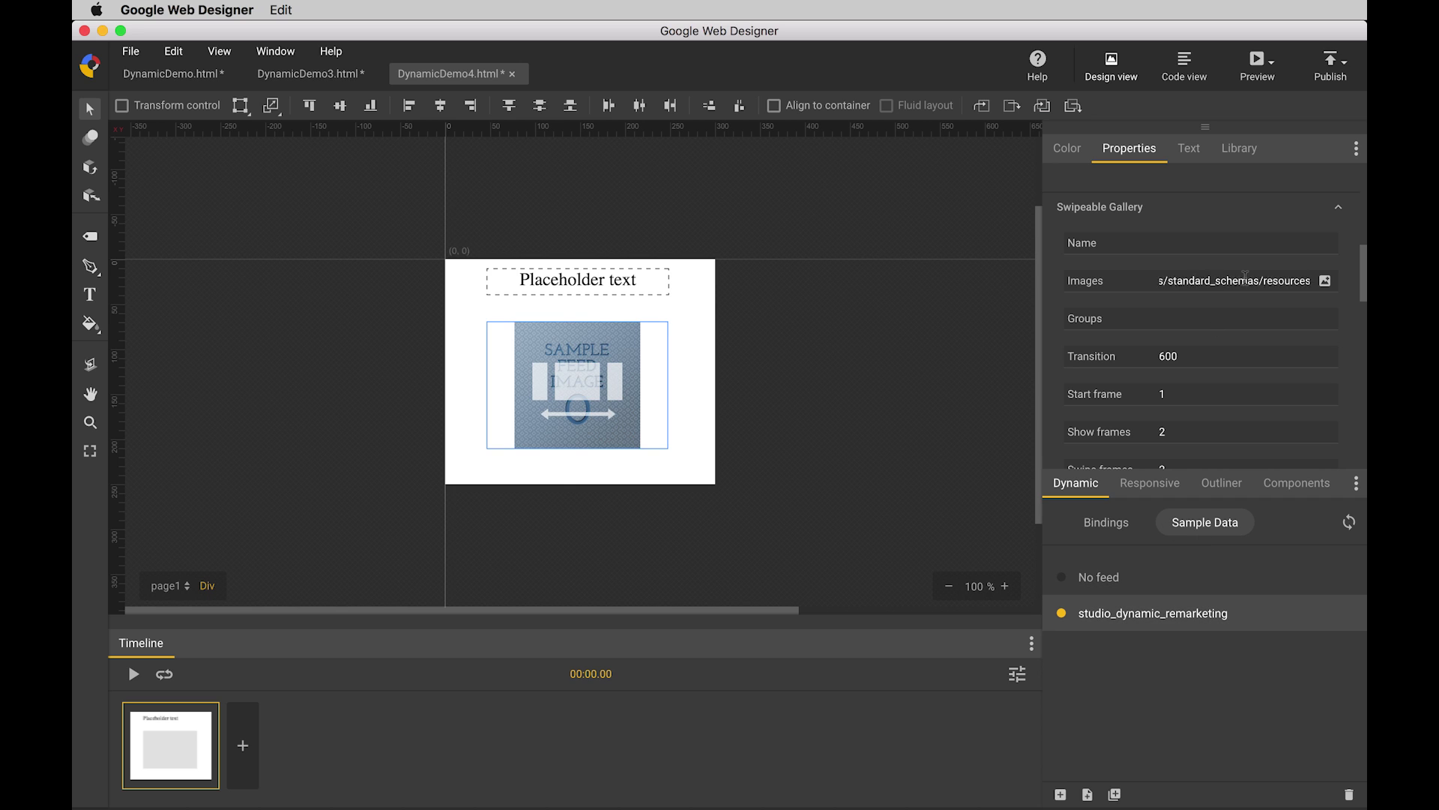
pyautogui.hscroll(15, 1245, 278)
pyautogui.click(1258, 63)
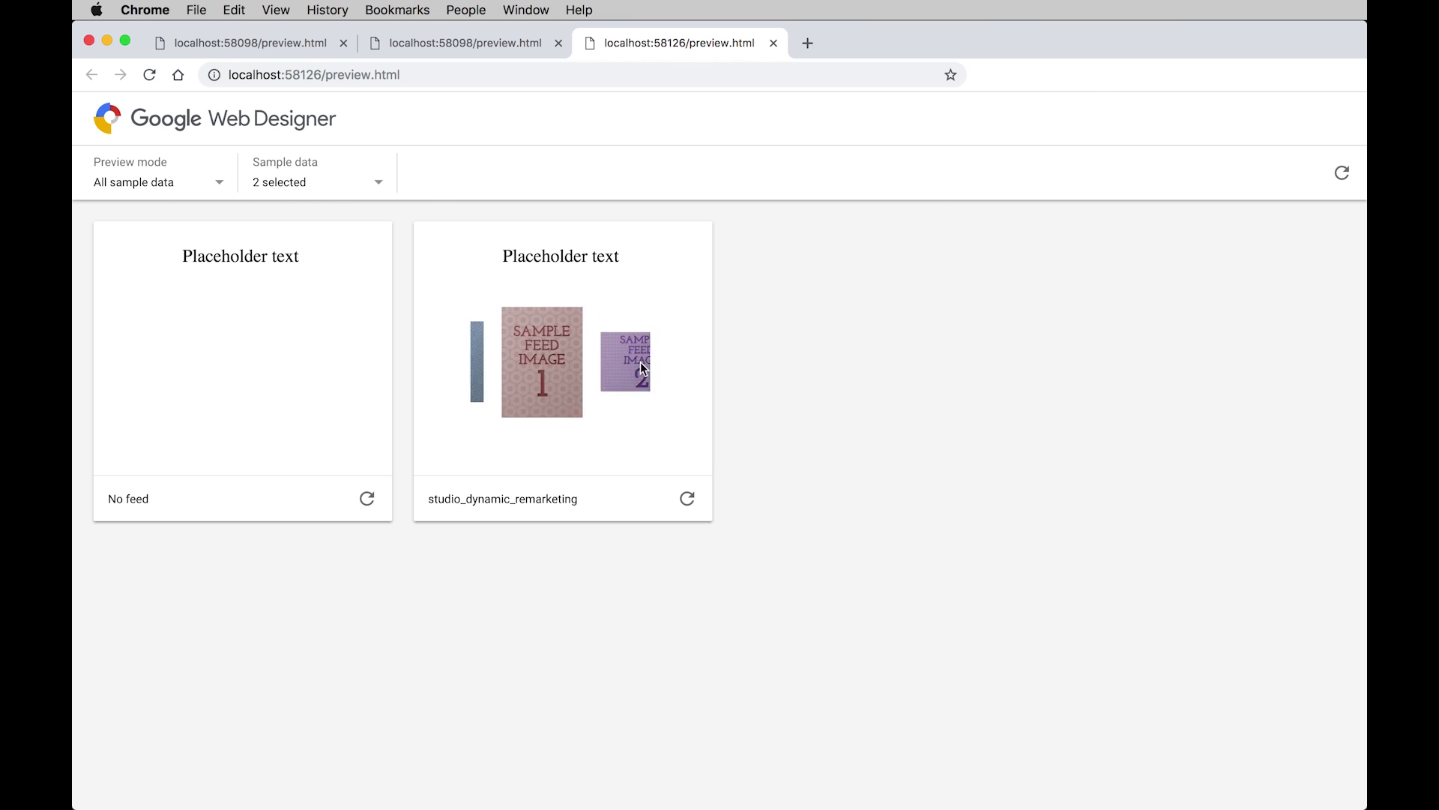
pyautogui.press('super+Tab')
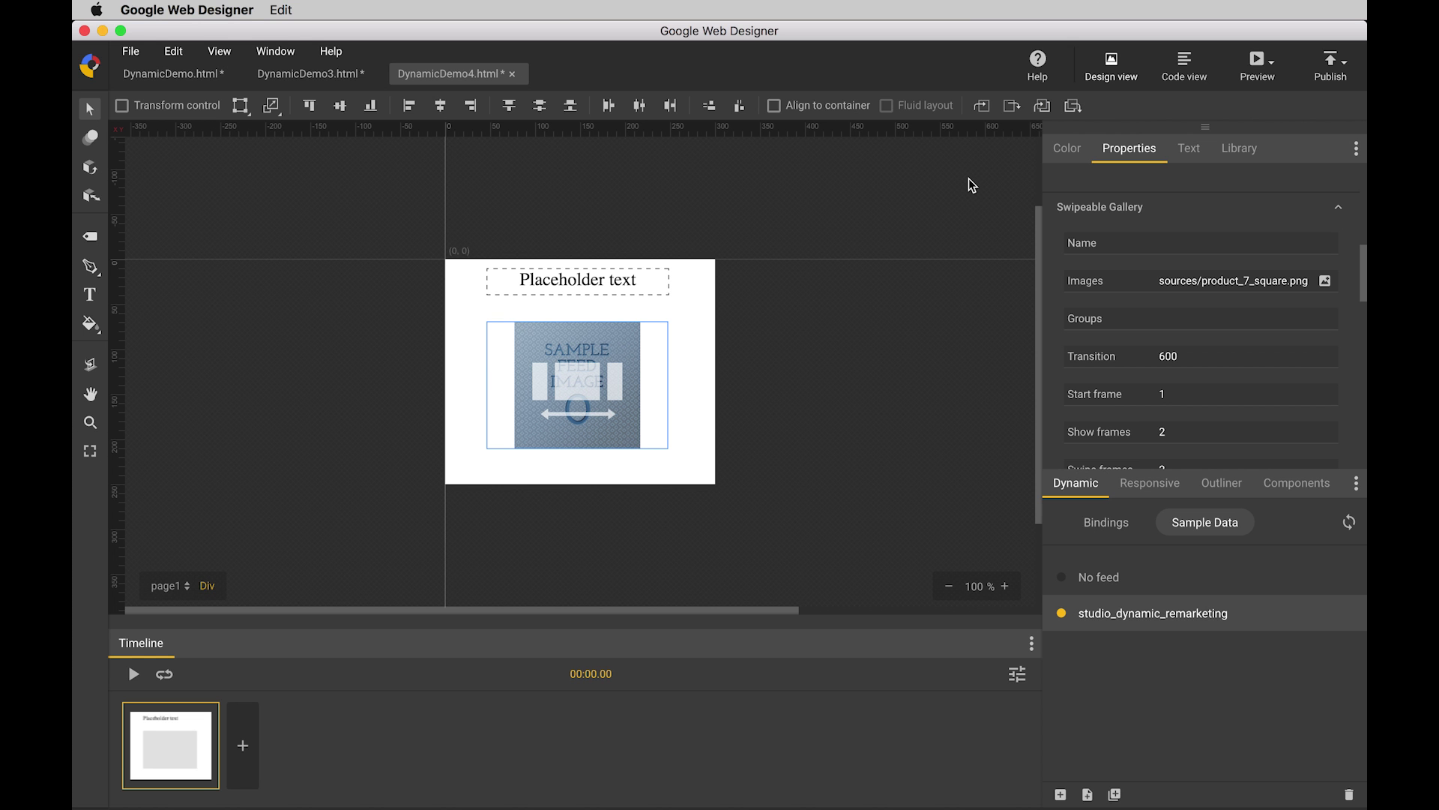
# Reopen the gallery's Images binding and replace its Product filter with a Limit count of 3.
pyautogui.click(1108, 524)
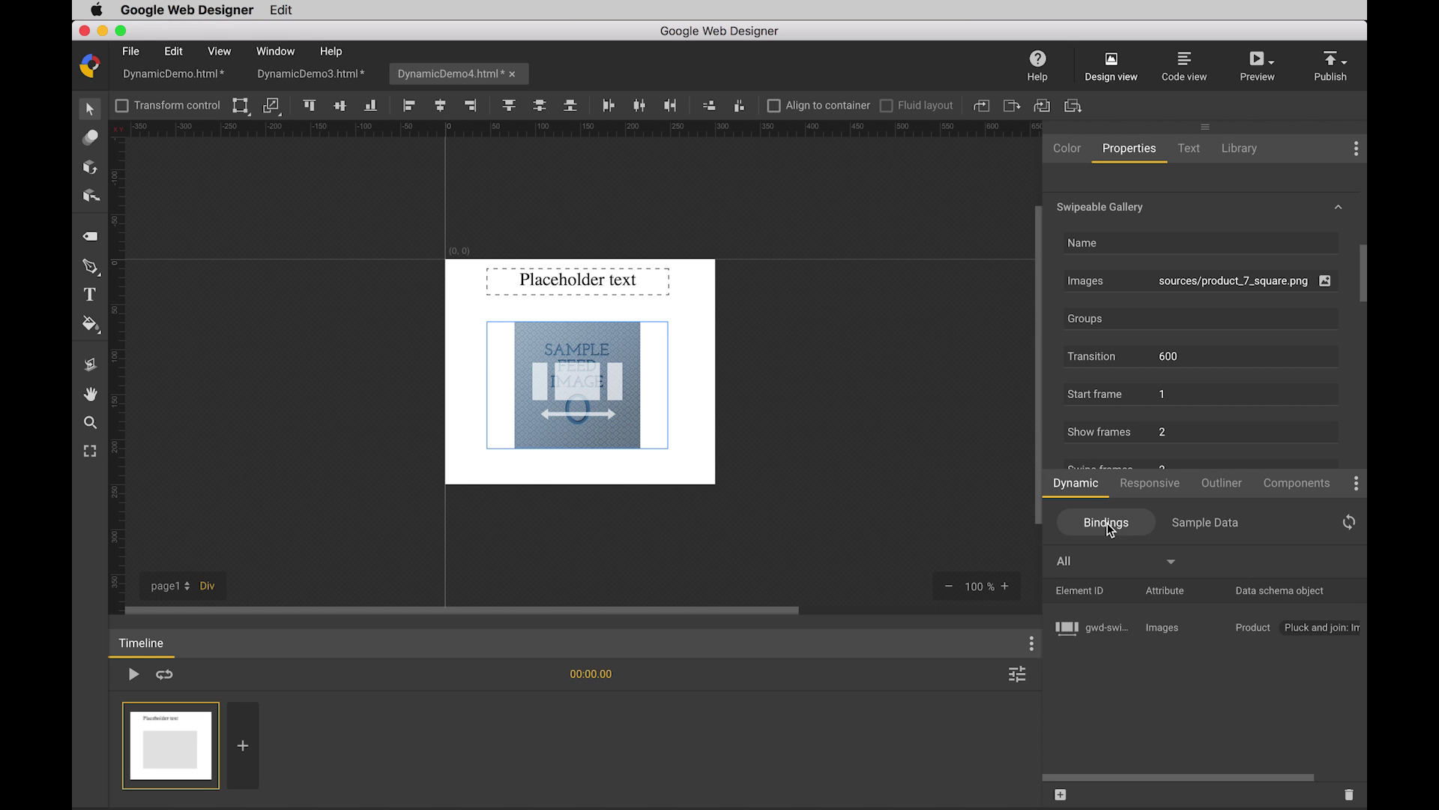
pyautogui.doubleClick(1099, 634)
pyautogui.click(926, 389)
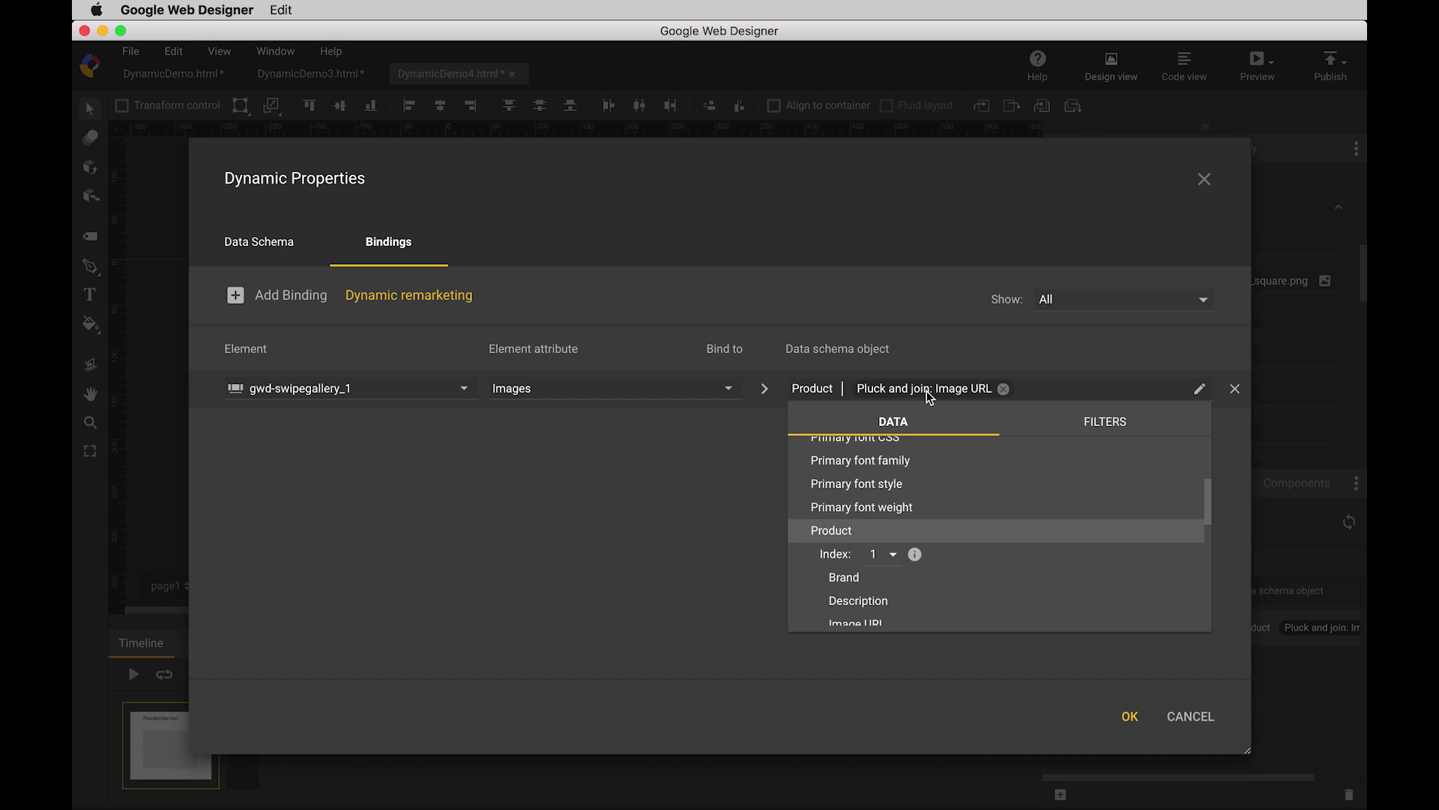
pyautogui.click(1093, 424)
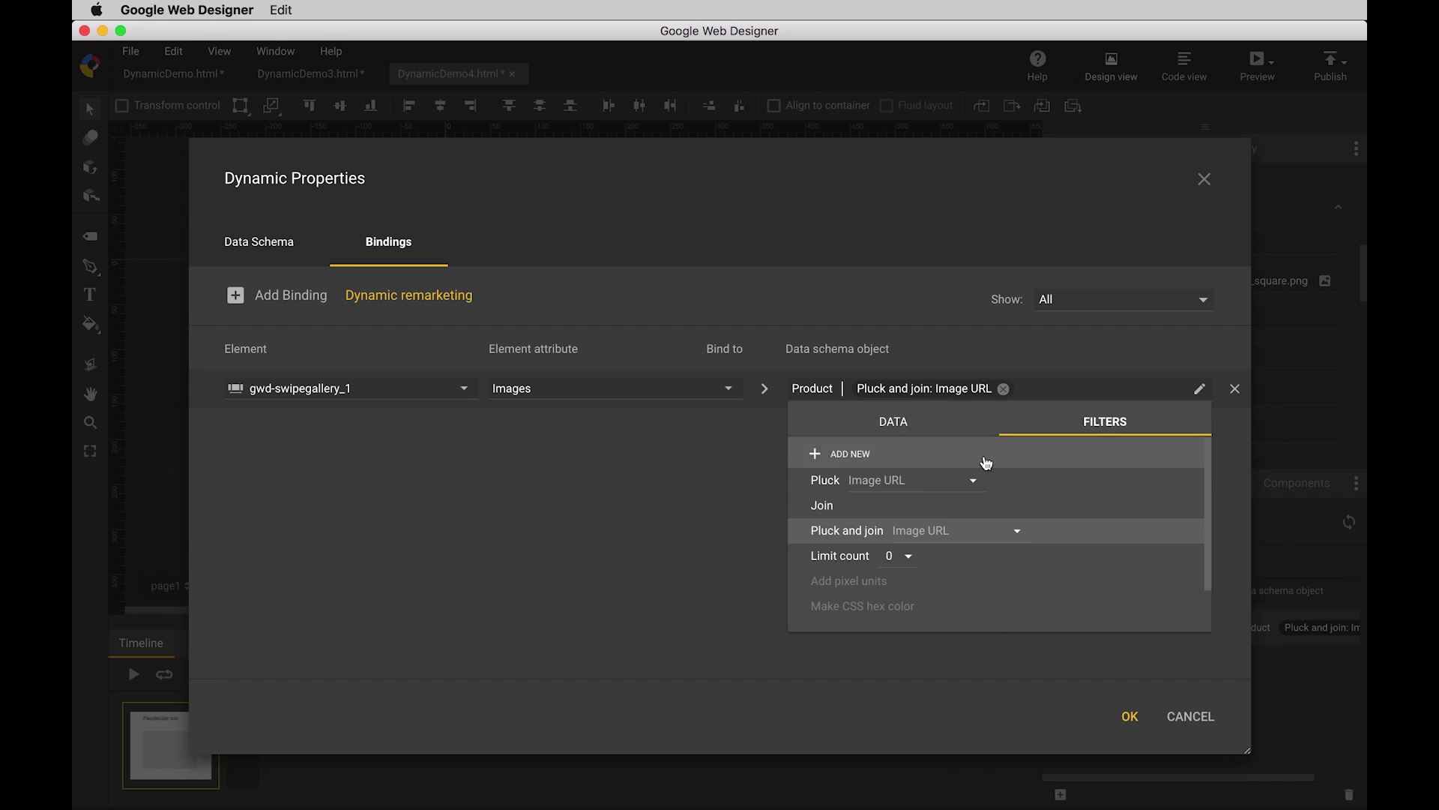
pyautogui.click(838, 555)
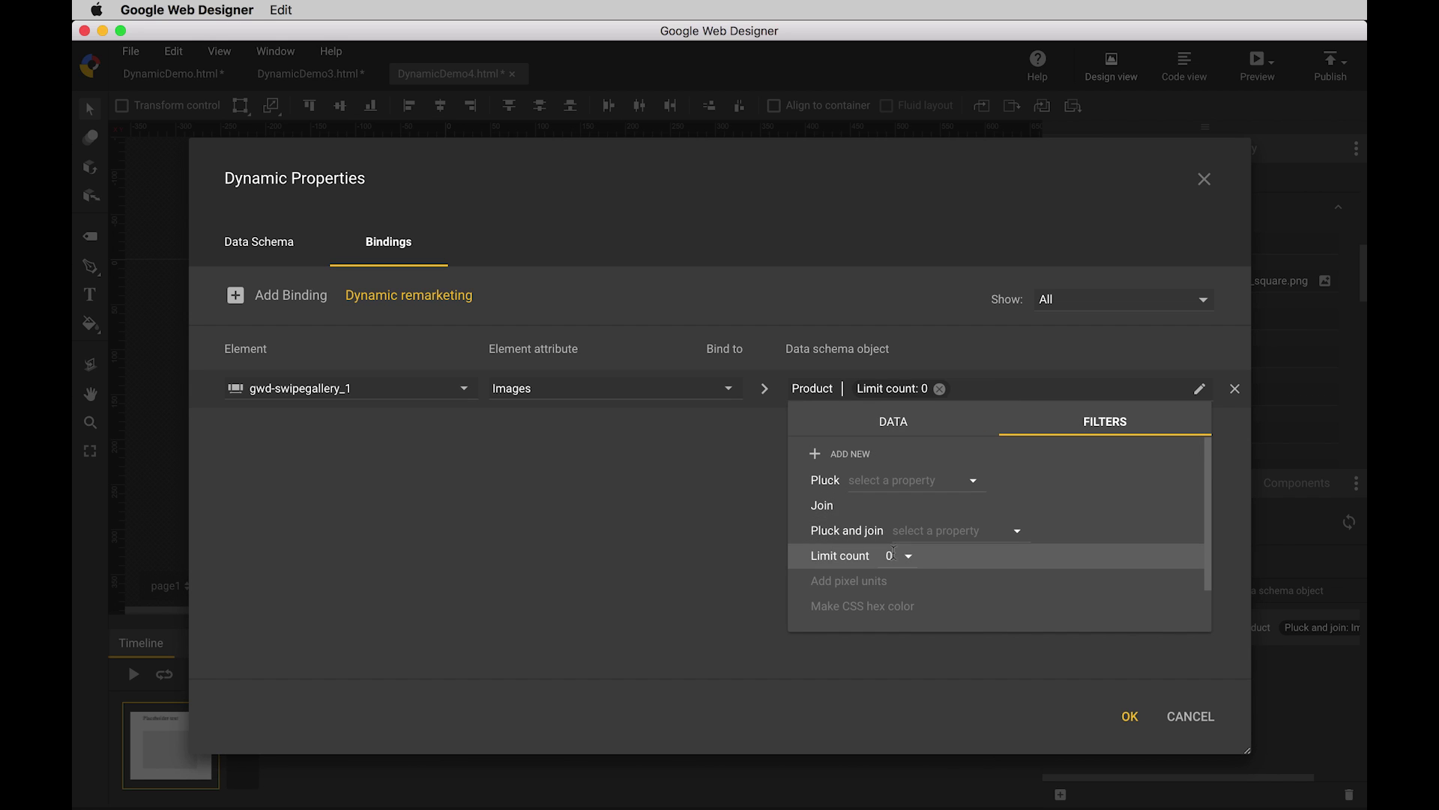
pyautogui.click(908, 556)
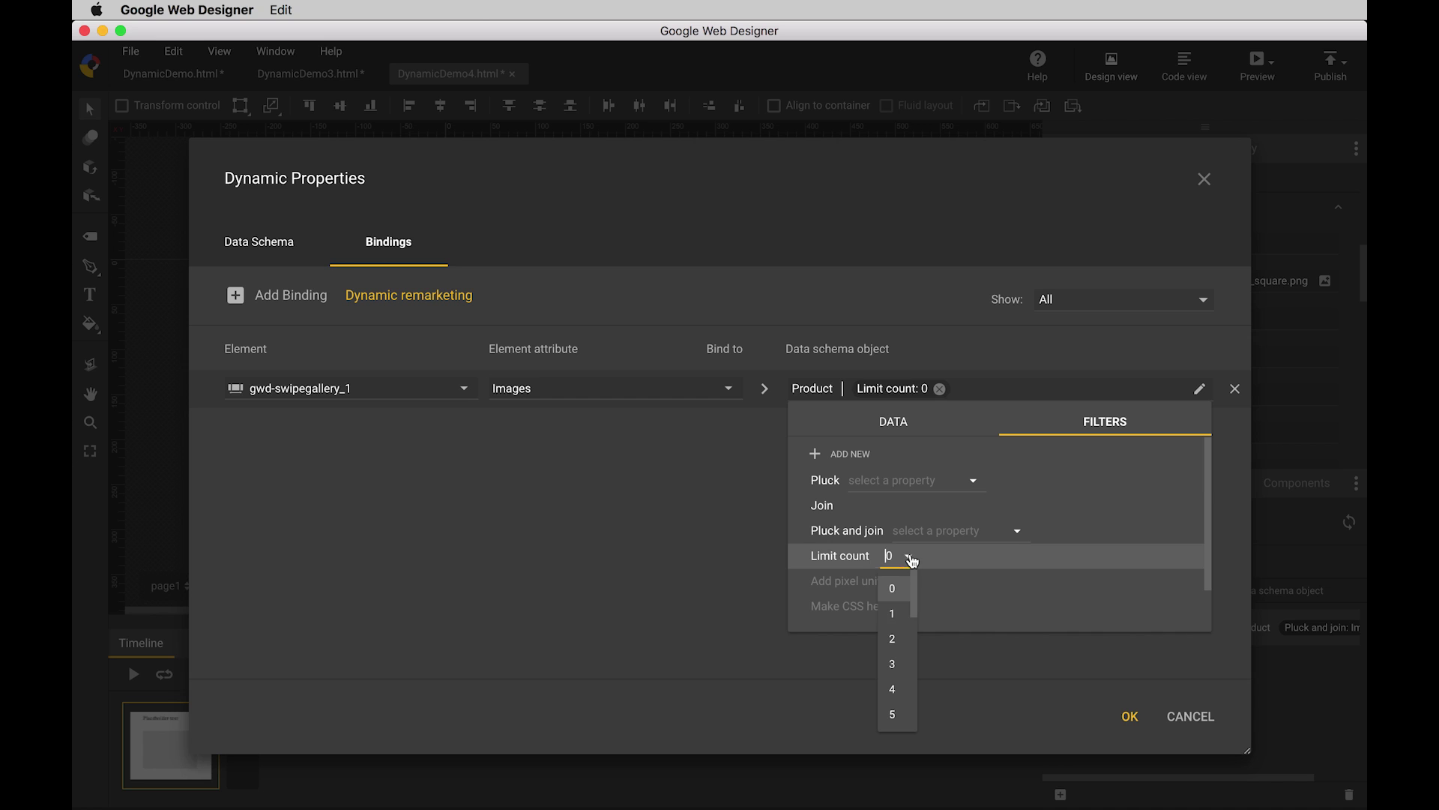
pyautogui.click(892, 663)
# Add a second filter, Pluck and join: Image URL, after the limit count and save the binding.
pyautogui.click(826, 479)
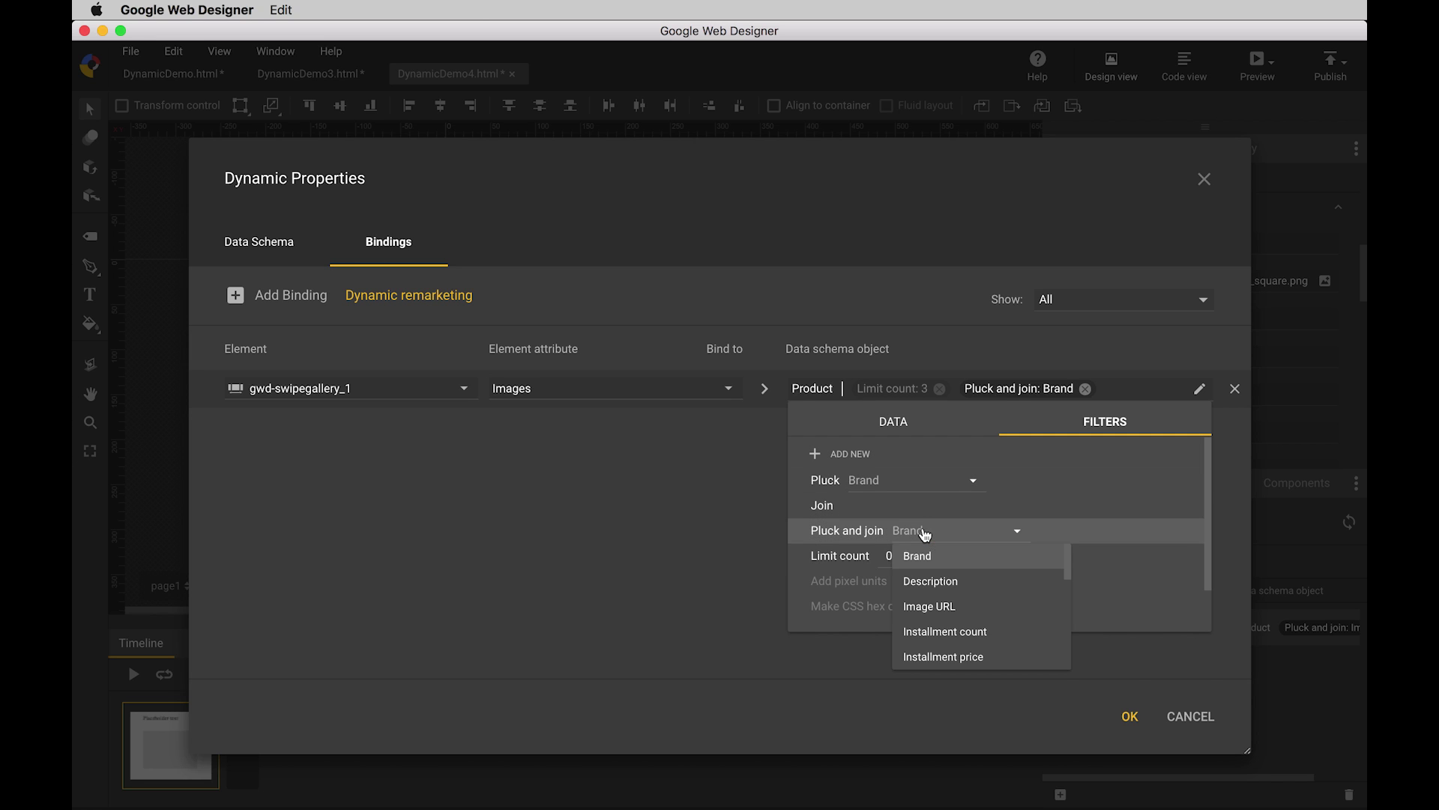
pyautogui.click(934, 605)
pyautogui.click(1130, 716)
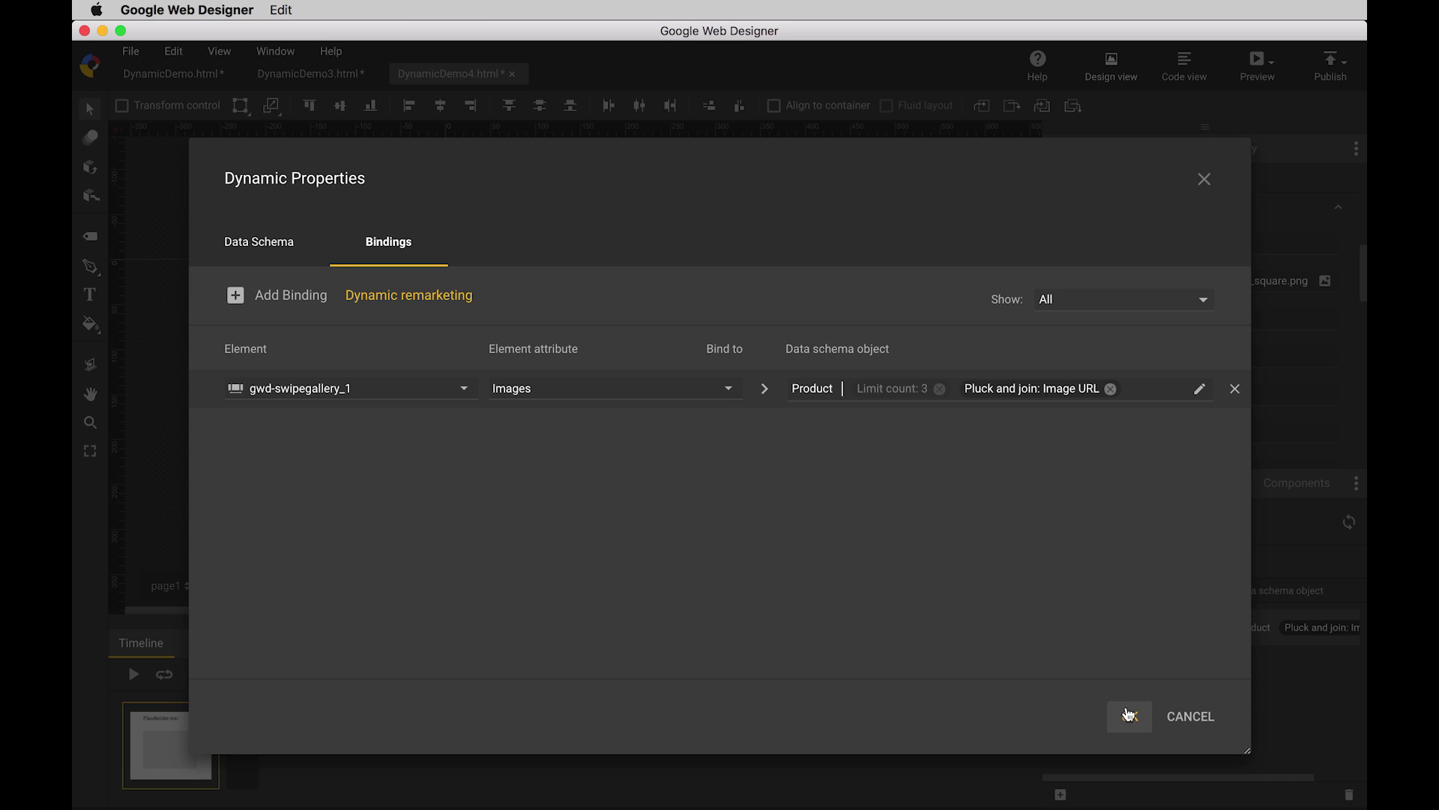
# Preview the gallery with its limited image count in Chrome and return to Google Web Designer.
pyautogui.click(1255, 66)
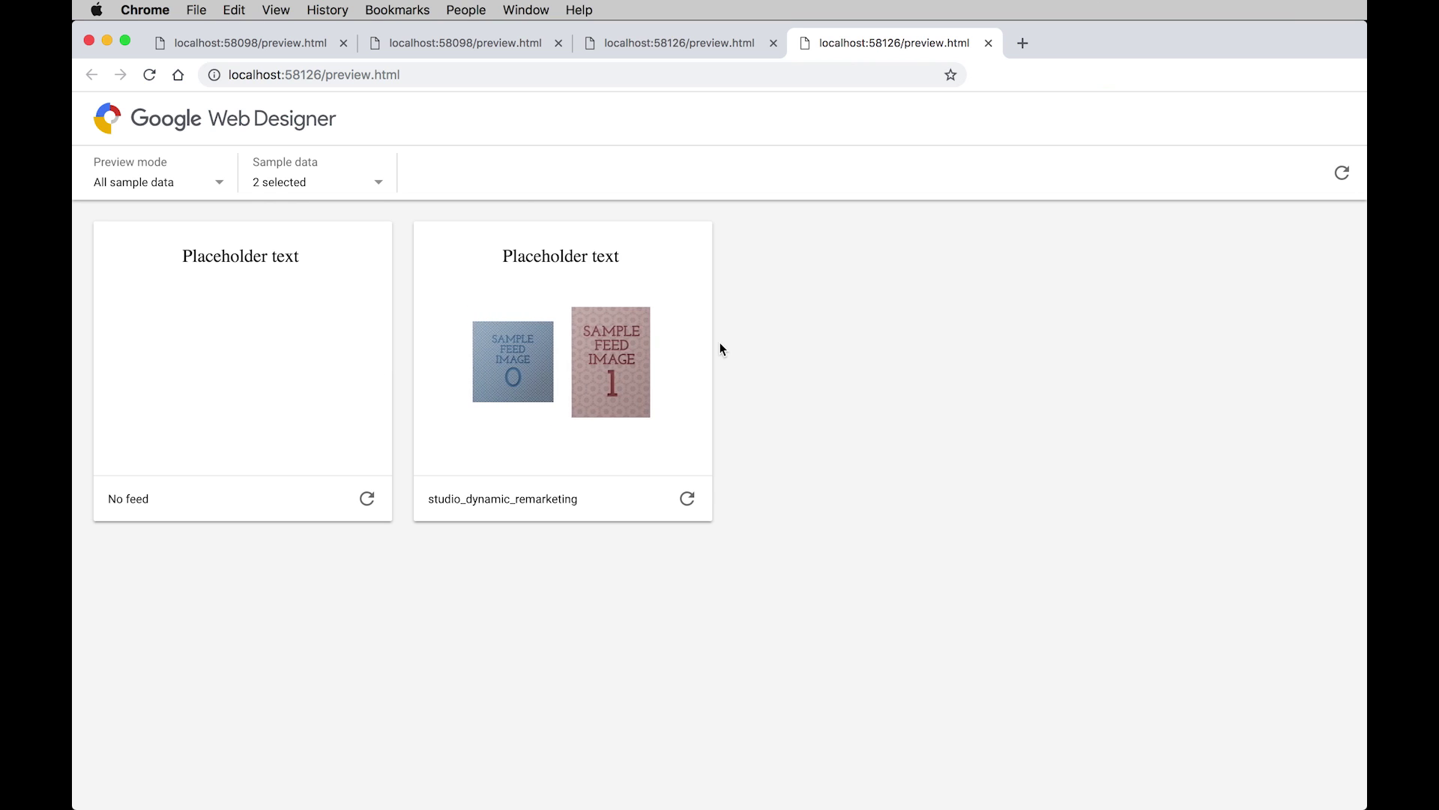
pyautogui.press('super+Tab')
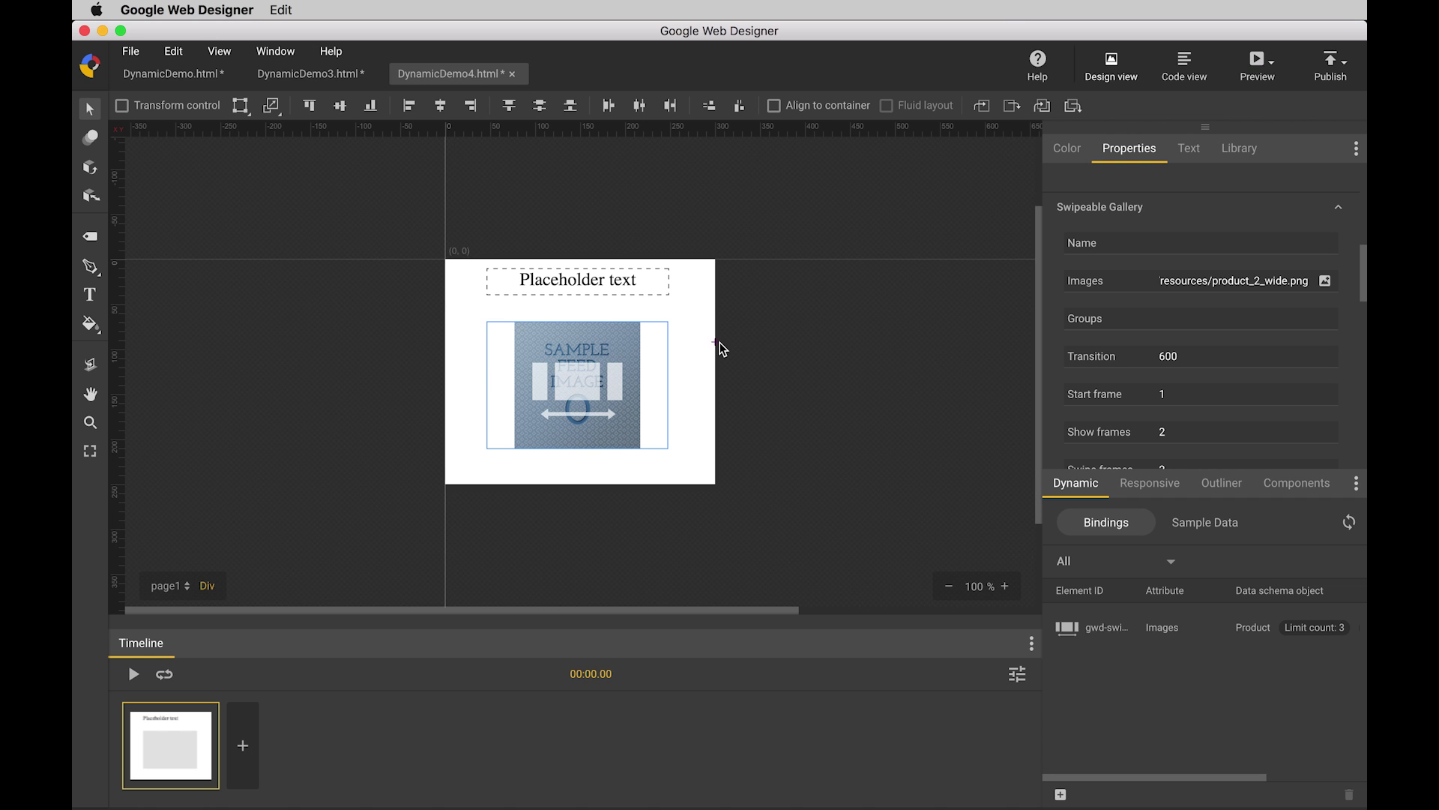